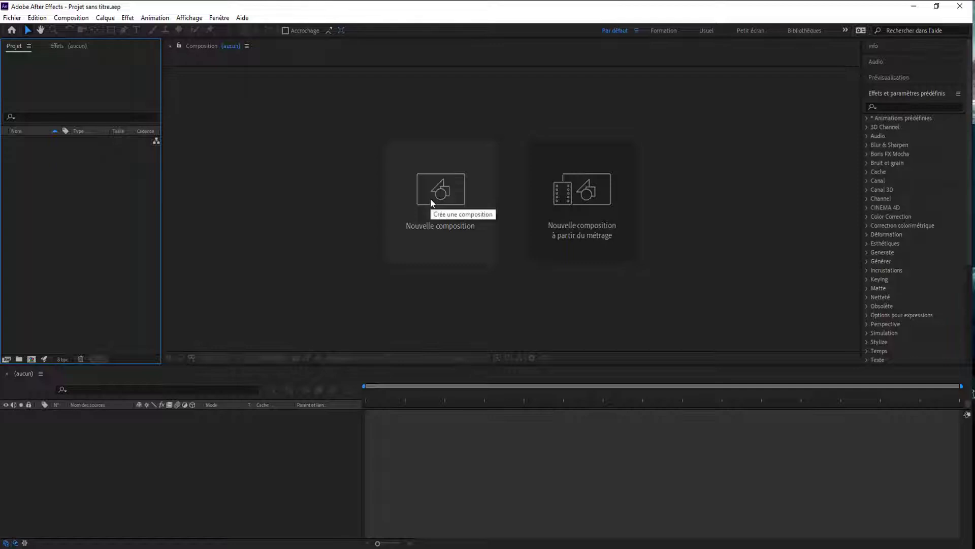
Step: Create a 1920 x 1080 px, 25 fps composition named "explosion" and turn off its transparency grid
{"action": "left_click", "coordinate": [431, 199]}
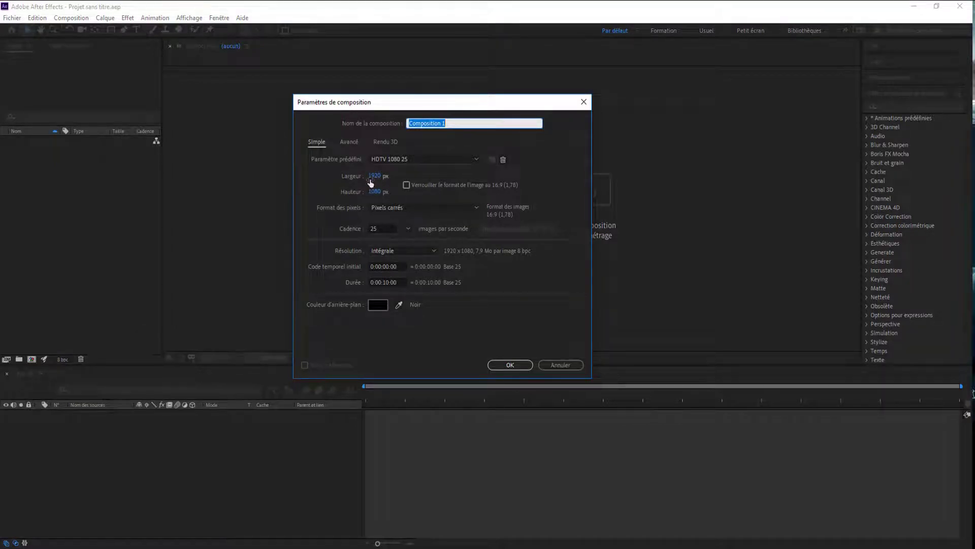
{"action": "type", "text": "explosion"}
{"action": "left_click", "coordinate": [497, 366]}
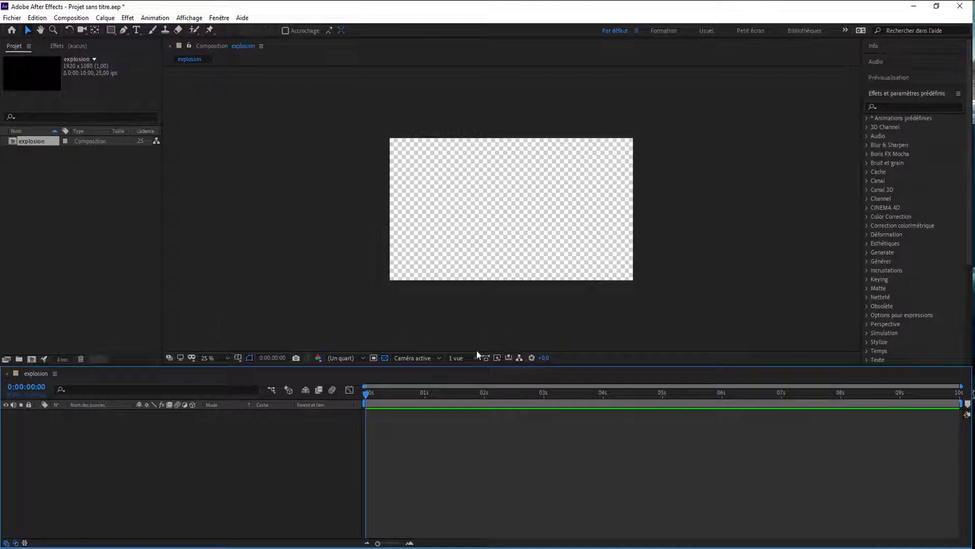
{"action": "left_click", "coordinate": [384, 358]}
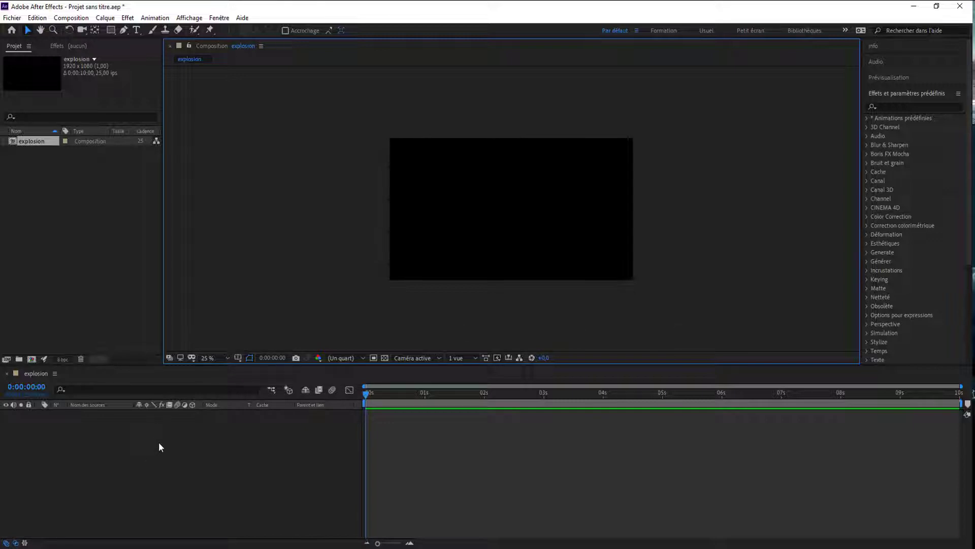
Step: Add a white solid layer at the full 1920 x 1080 px composition size
{"action": "right_click", "coordinate": [162, 440]}
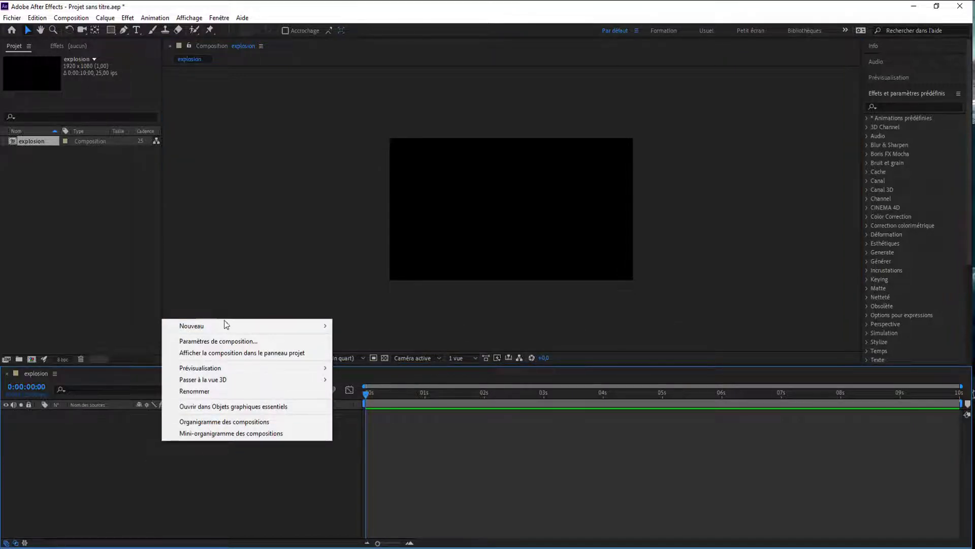
{"action": "mouse_move", "coordinate": [215, 330]}
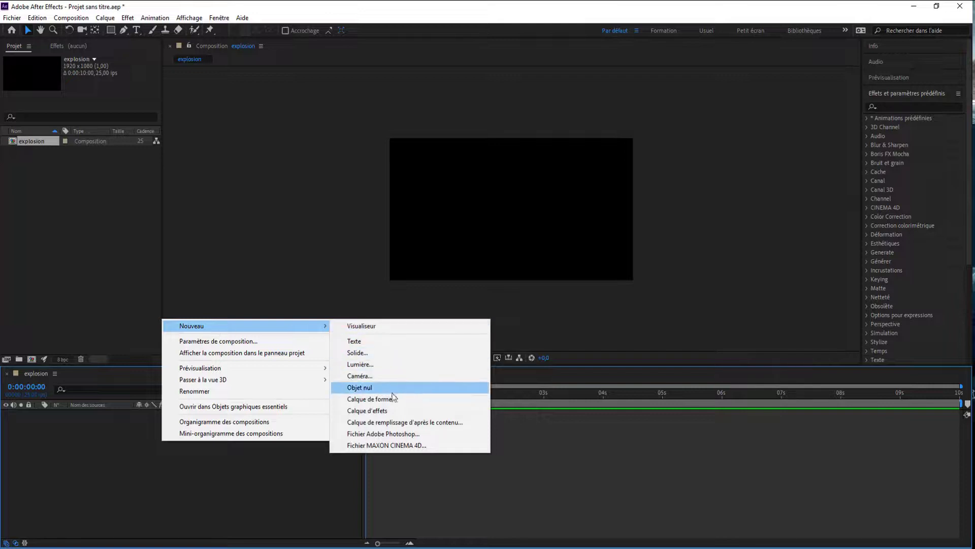
{"action": "left_click", "coordinate": [370, 353]}
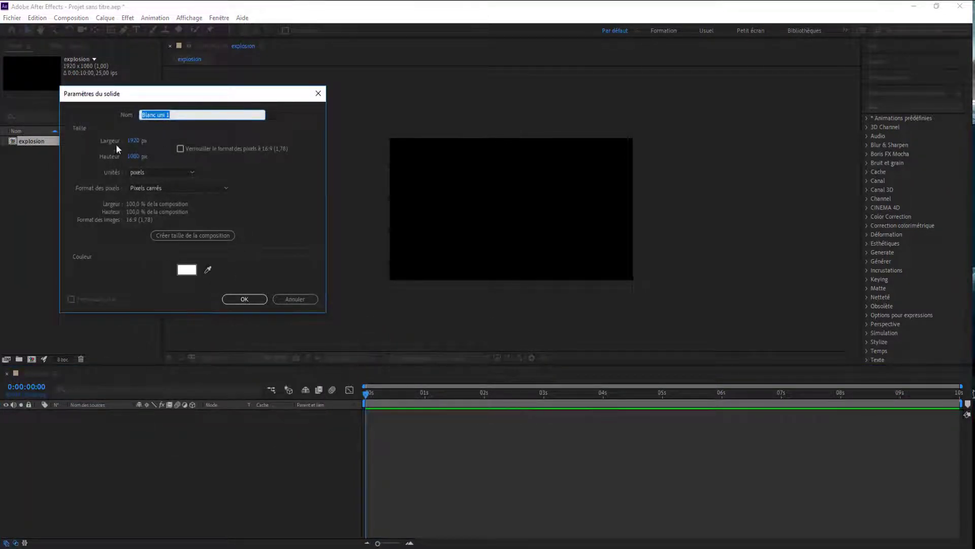
{"action": "left_click", "coordinate": [239, 298]}
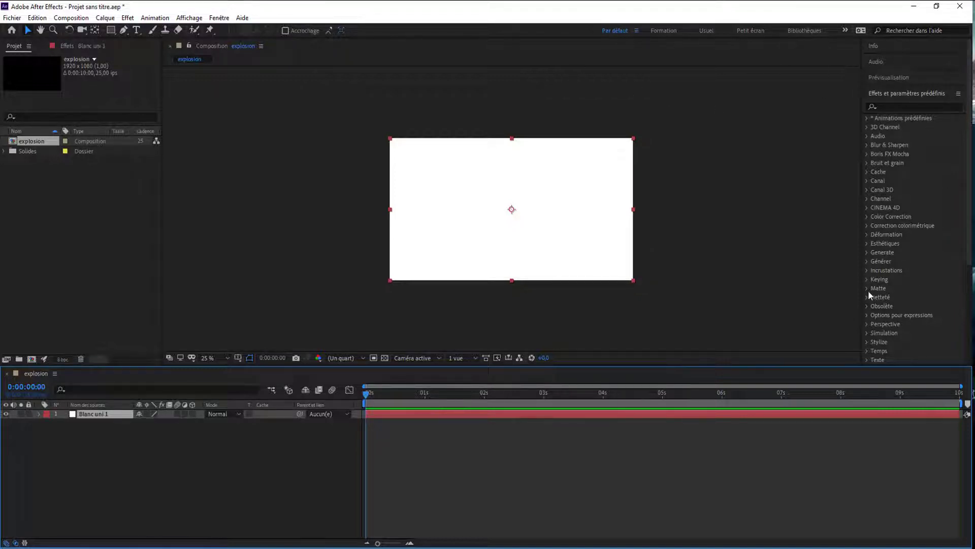
Step: Find the CC Sphere effect by searching for "sphe" and apply it to the white solid in the composition
{"action": "left_click", "coordinate": [219, 18]}
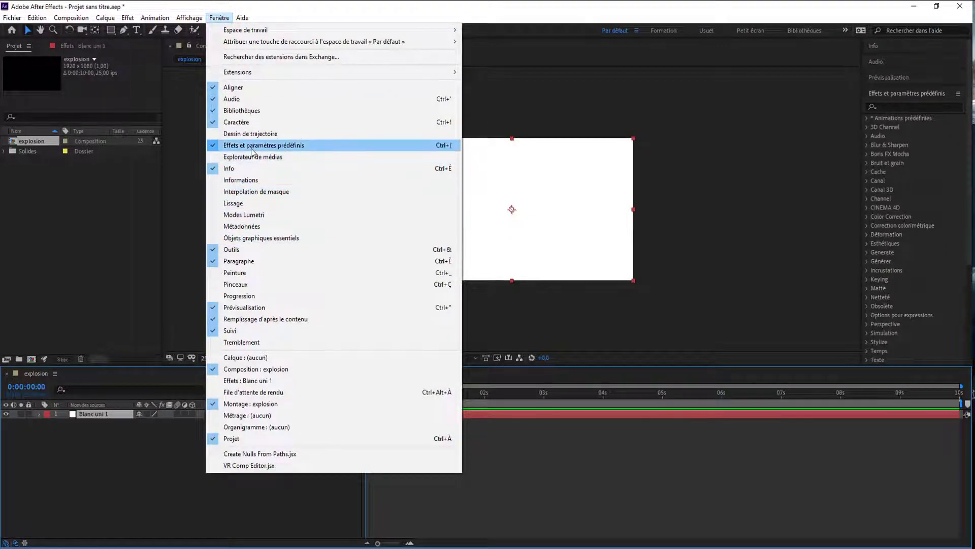
{"action": "left_click", "coordinate": [840, 173]}
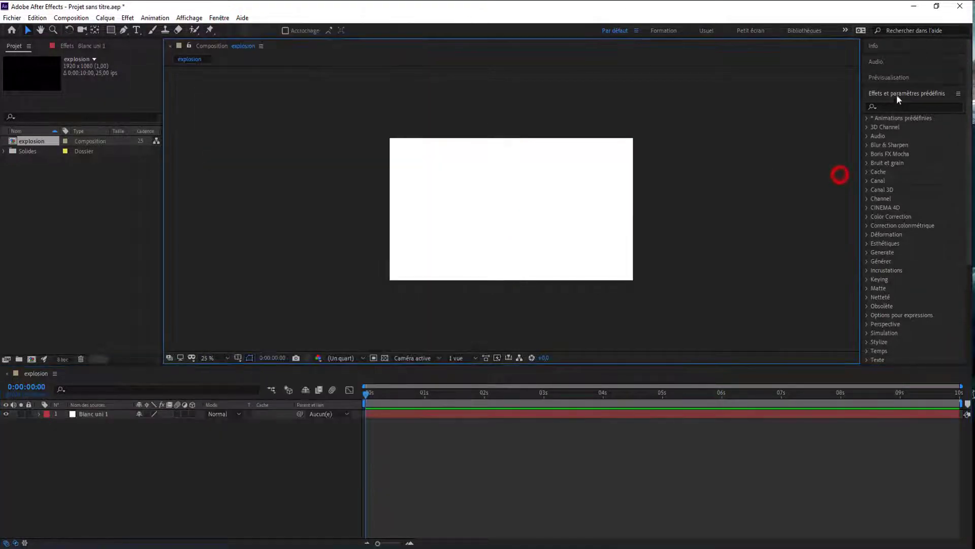
{"action": "left_click", "coordinate": [894, 106]}
{"action": "type", "text": "sphe"}
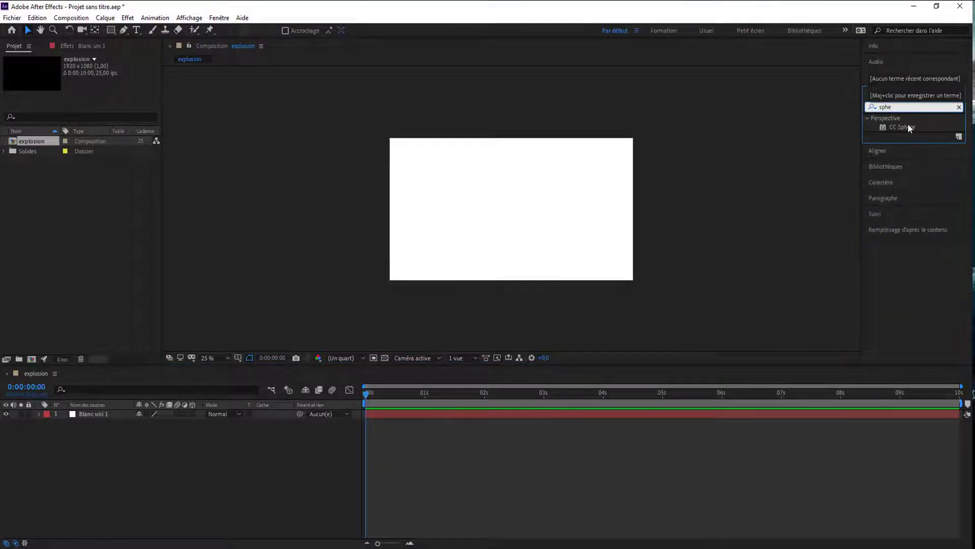
{"action": "left_click_drag", "start_coordinate": [908, 127], "coordinate": [534, 196]}
{"action": "key", "text": "period"}
{"action": "key", "text": "period"}
{"action": "key", "text": "period"}
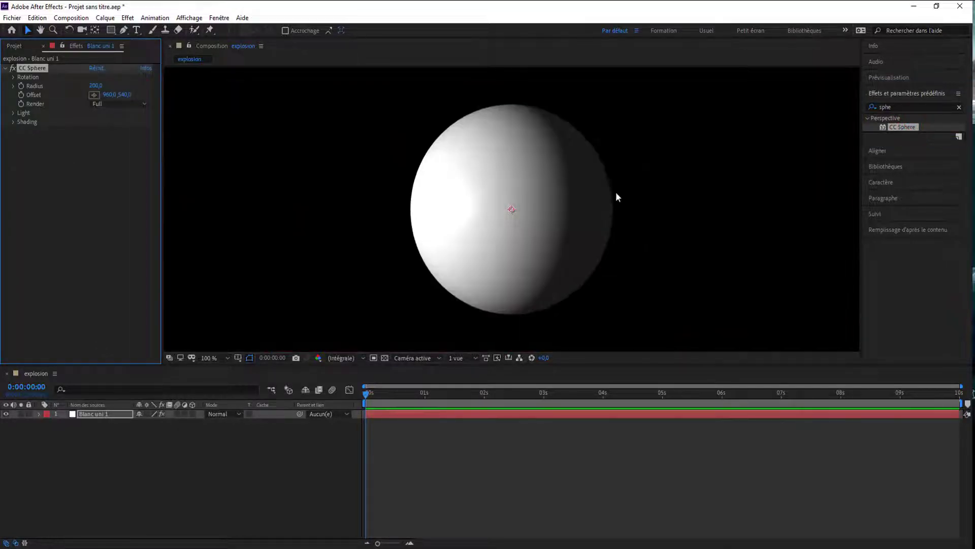
{"action": "key", "text": "comma"}
{"action": "key", "text": "comma"}
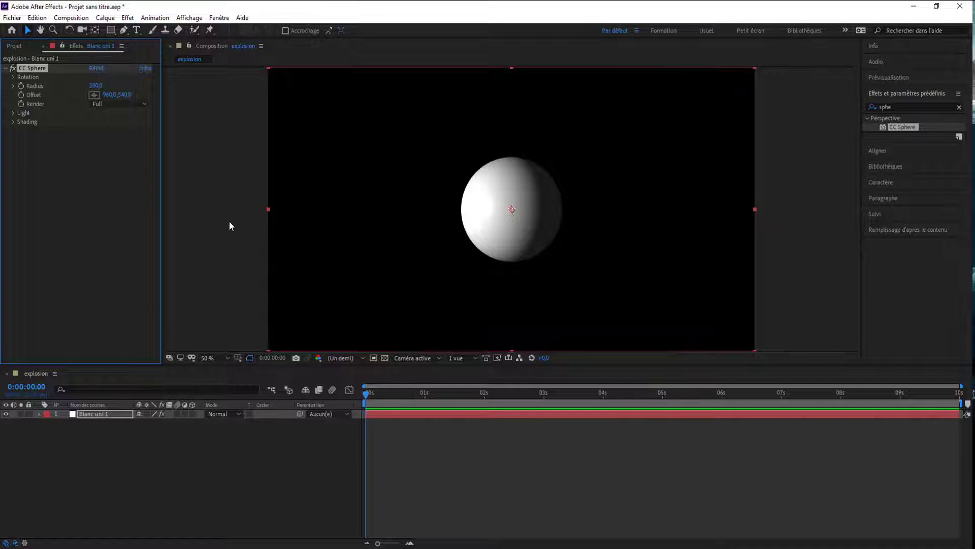
Step: Try rotating the sphere about its X, Y and Z axes and reset the CC Sphere effect
{"action": "left_click", "coordinate": [14, 77]}
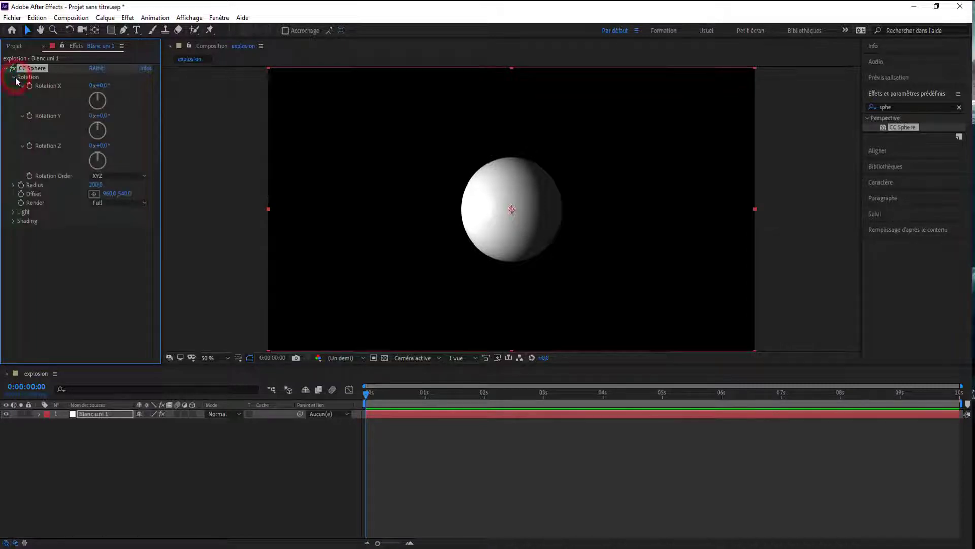
{"action": "left_click", "coordinate": [104, 97]}
{"action": "left_click", "coordinate": [103, 127]}
{"action": "left_click", "coordinate": [102, 156]}
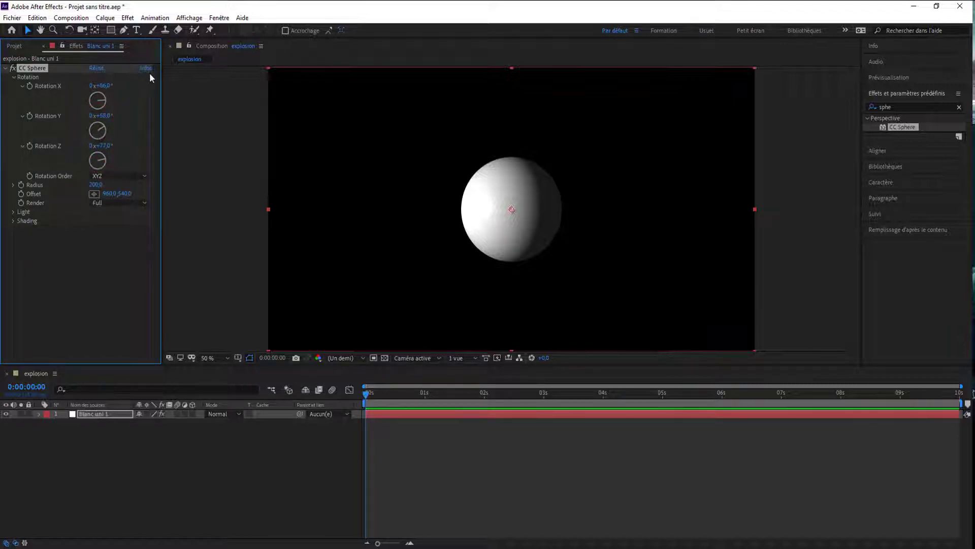
{"action": "left_click", "coordinate": [96, 69]}
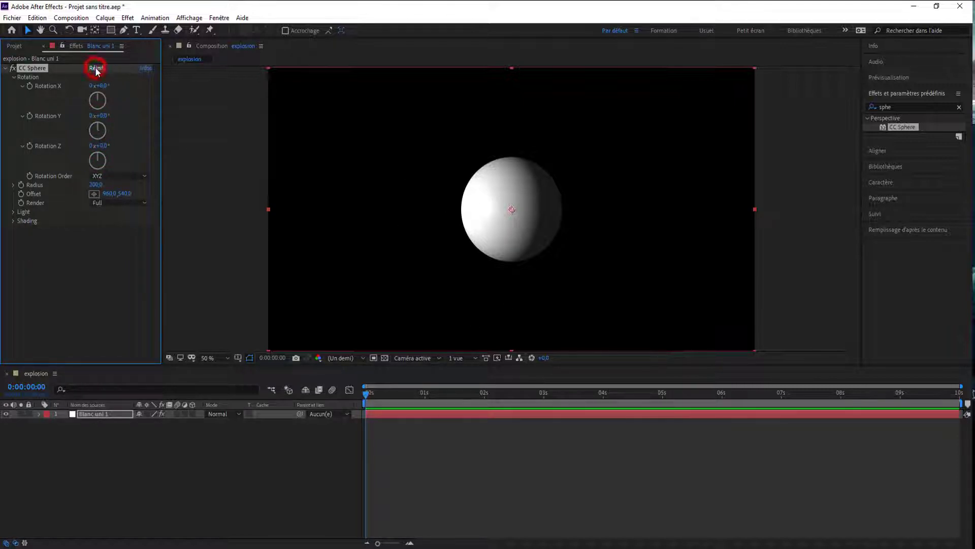
{"action": "left_click", "coordinate": [13, 78]}
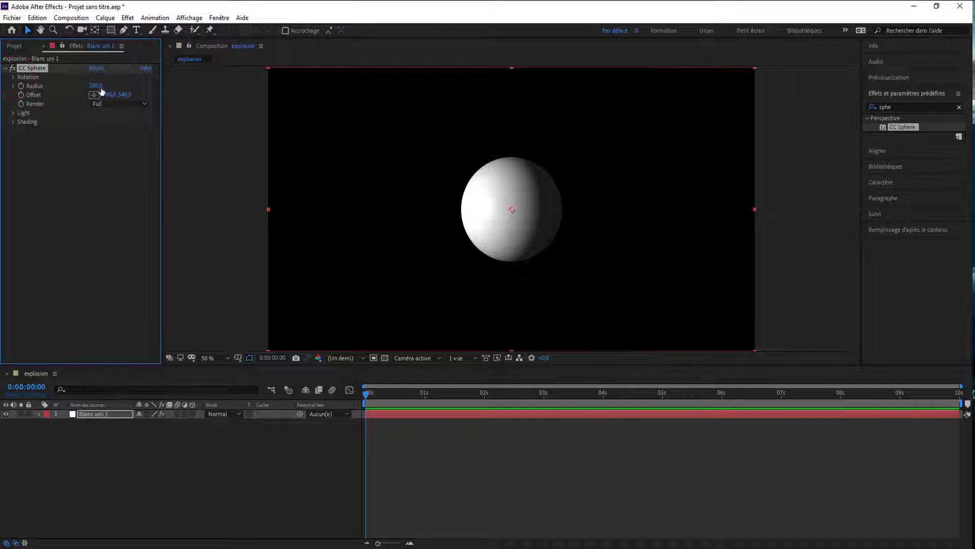
Step: Set the sphere's radius to 223 and recentre its offset at about 958, 537
{"action": "mouse_move", "coordinate": [97, 86]}
{"action": "left_mouse_down"}
{"action": "mouse_move", "coordinate": [115, 85]}
{"action": "mouse_move", "coordinate": [93, 88]}
{"action": "mouse_move", "coordinate": [102, 79]}
{"action": "left_mouse_up"}
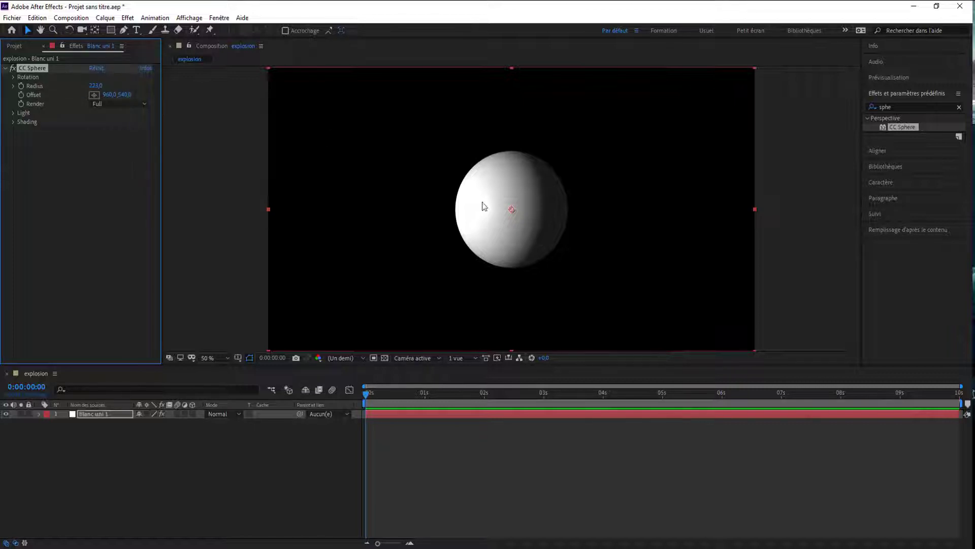
{"action": "mouse_move", "coordinate": [103, 95]}
{"action": "left_mouse_down"}
{"action": "mouse_move", "coordinate": [60, 89]}
{"action": "mouse_move", "coordinate": [124, 92]}
{"action": "mouse_move", "coordinate": [98, 95]}
{"action": "left_mouse_up"}
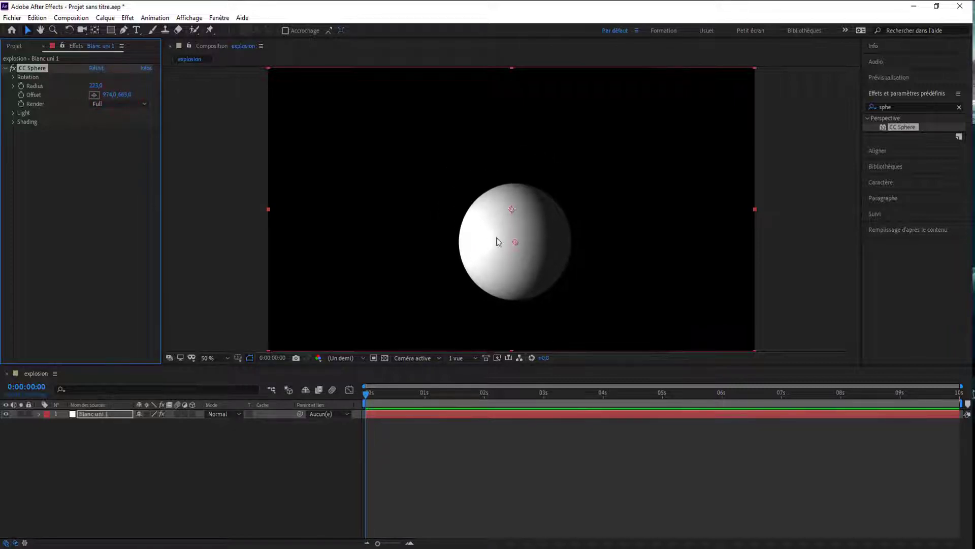
{"action": "left_click_drag", "start_coordinate": [518, 241], "coordinate": [510, 210]}
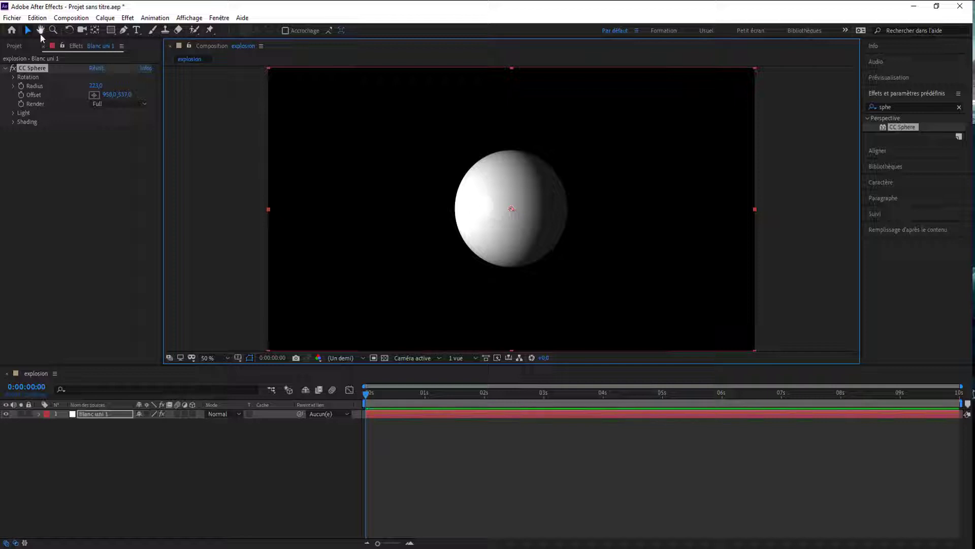
Step: Try the Outside and Inside render options on the sphere and return the render mode to Full
{"action": "left_click", "coordinate": [129, 103]}
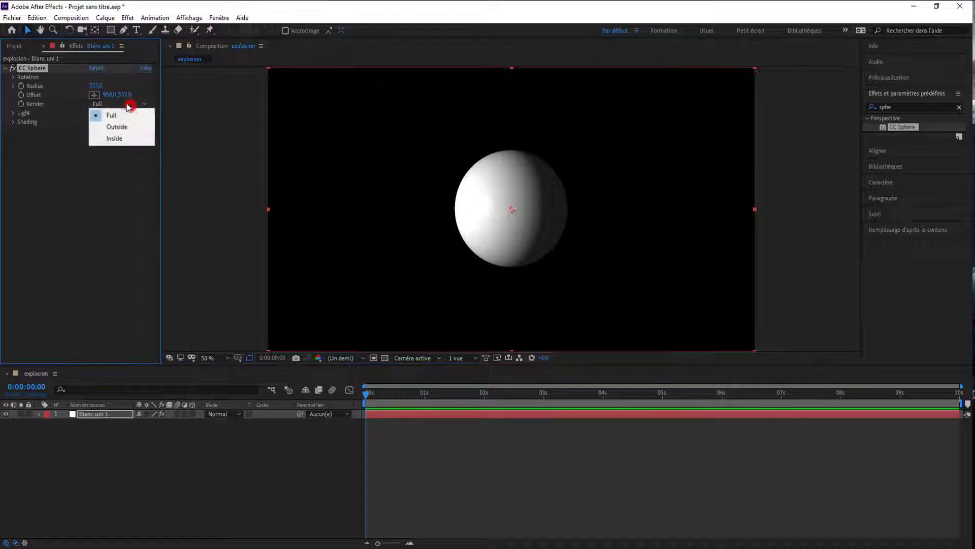
{"action": "left_click", "coordinate": [119, 127]}
{"action": "left_click", "coordinate": [122, 104]}
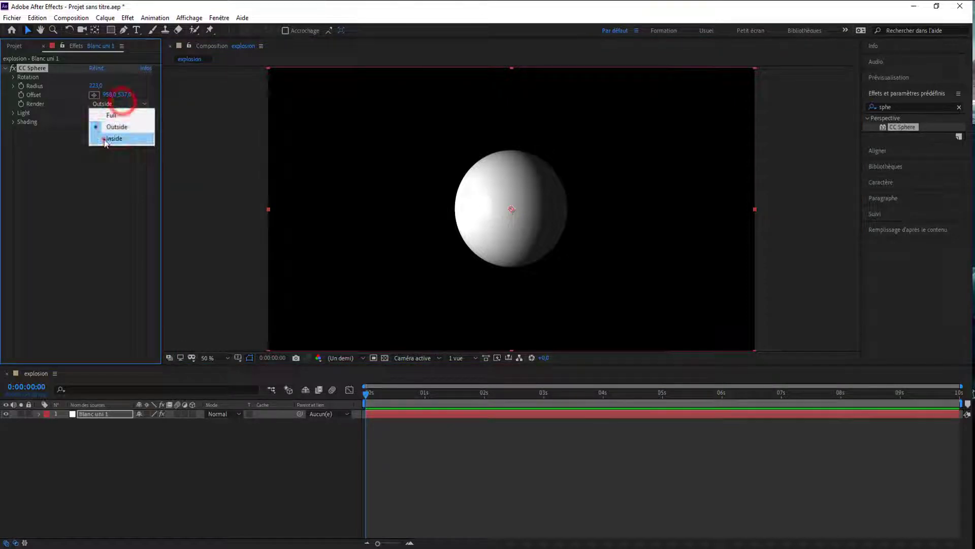
{"action": "left_click", "coordinate": [113, 138]}
{"action": "left_click", "coordinate": [129, 104]}
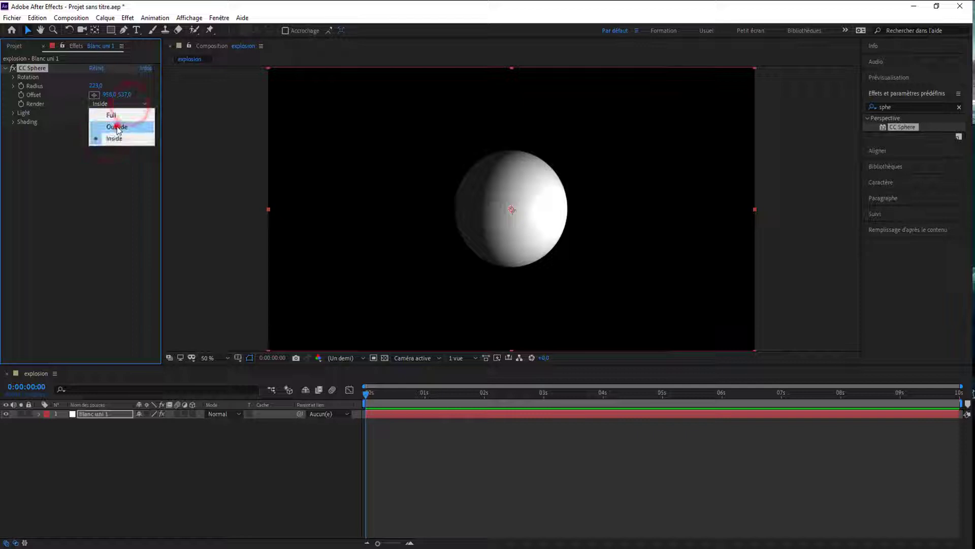
{"action": "left_click", "coordinate": [112, 116]}
{"action": "left_click", "coordinate": [122, 103]}
{"action": "left_click", "coordinate": [110, 117]}
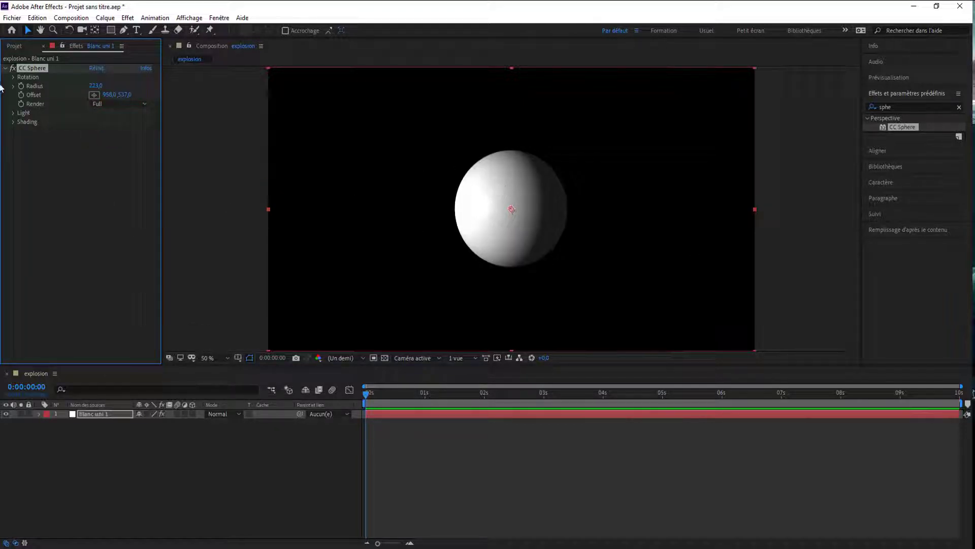
Step: Set the sphere's light intensity to 100 and try a reddish light colour before returning it to white
{"action": "left_click", "coordinate": [10, 114]}
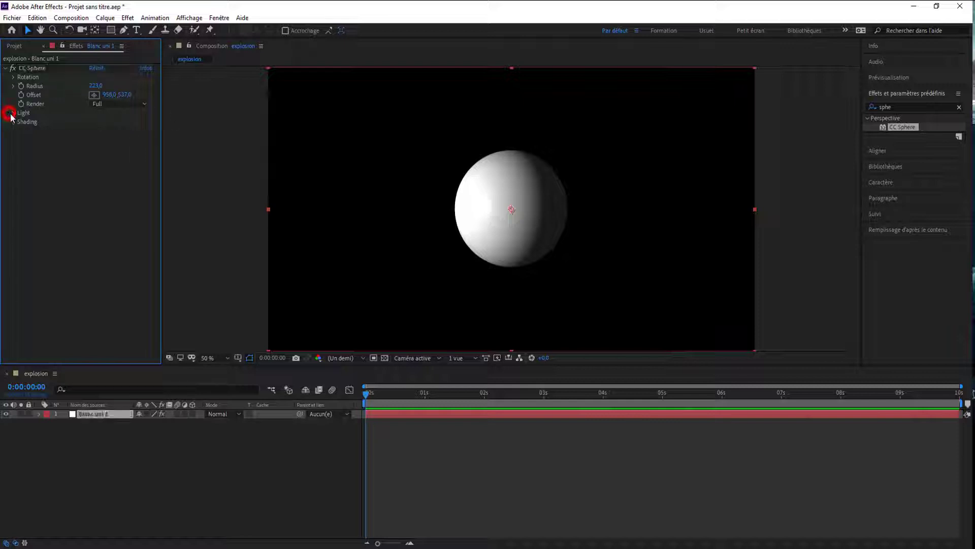
{"action": "left_click", "coordinate": [13, 113]}
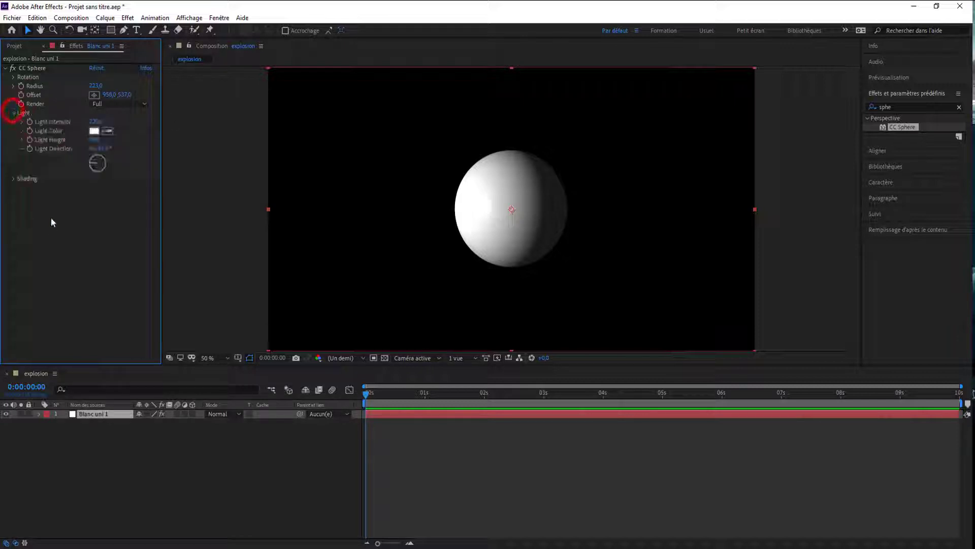
{"action": "left_click_drag", "start_coordinate": [97, 122], "coordinate": [88, 115]}
{"action": "left_click", "coordinate": [95, 132]}
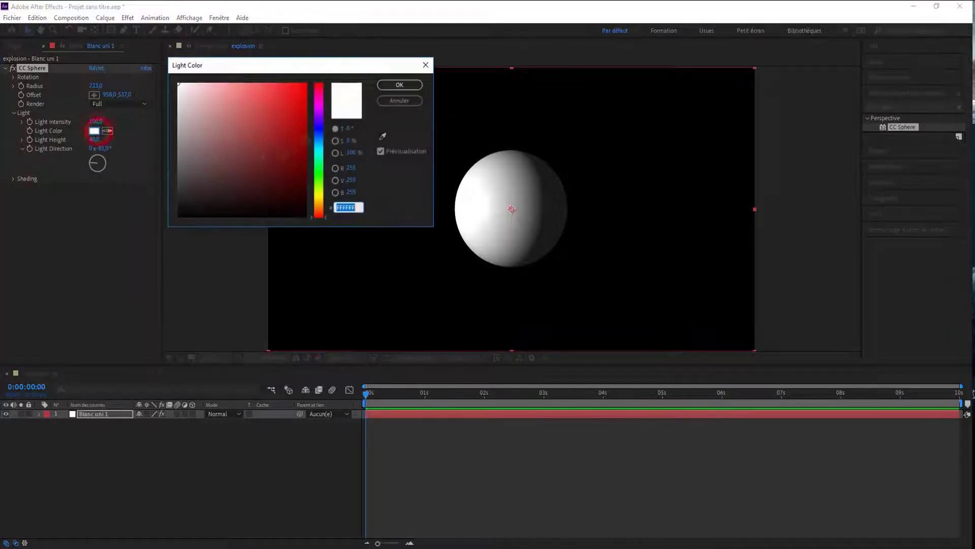
{"action": "left_click_drag", "start_coordinate": [276, 161], "coordinate": [178, 48]}
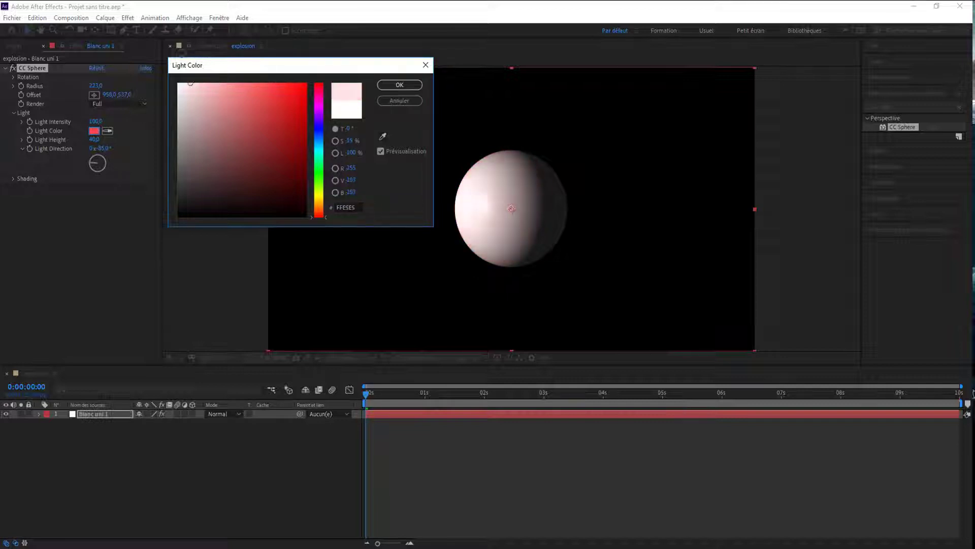
{"action": "left_click", "coordinate": [381, 87]}
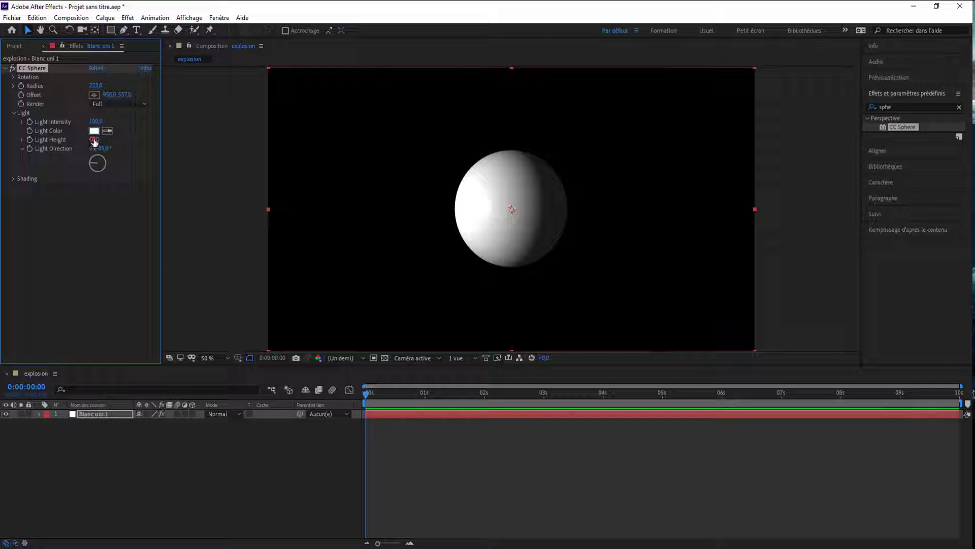
Step: Try a lower light height on the sphere and set it to 53
{"action": "mouse_move", "coordinate": [95, 141]}
{"action": "left_mouse_down"}
{"action": "mouse_move", "coordinate": [105, 143]}
{"action": "mouse_move", "coordinate": [87, 143]}
{"action": "left_mouse_up"}
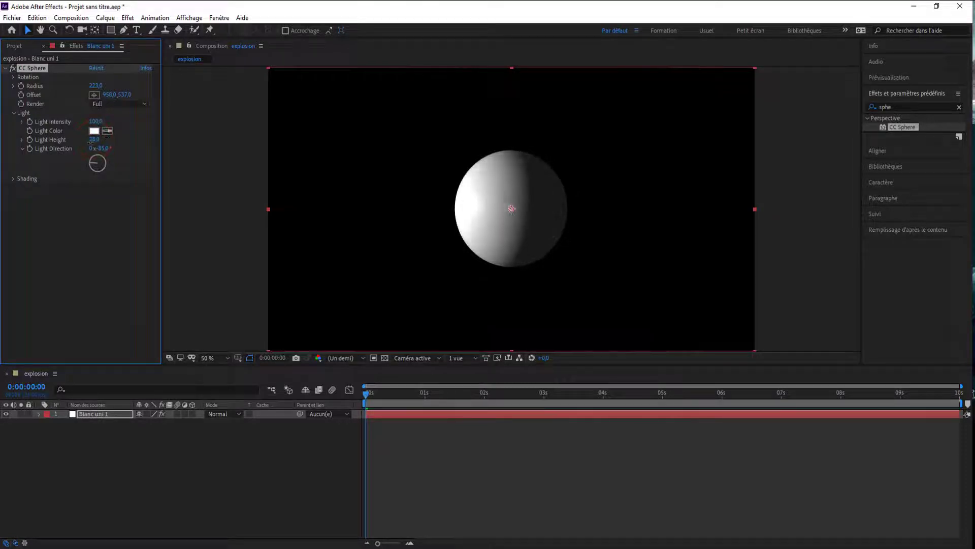
{"action": "left_click", "coordinate": [95, 140]}
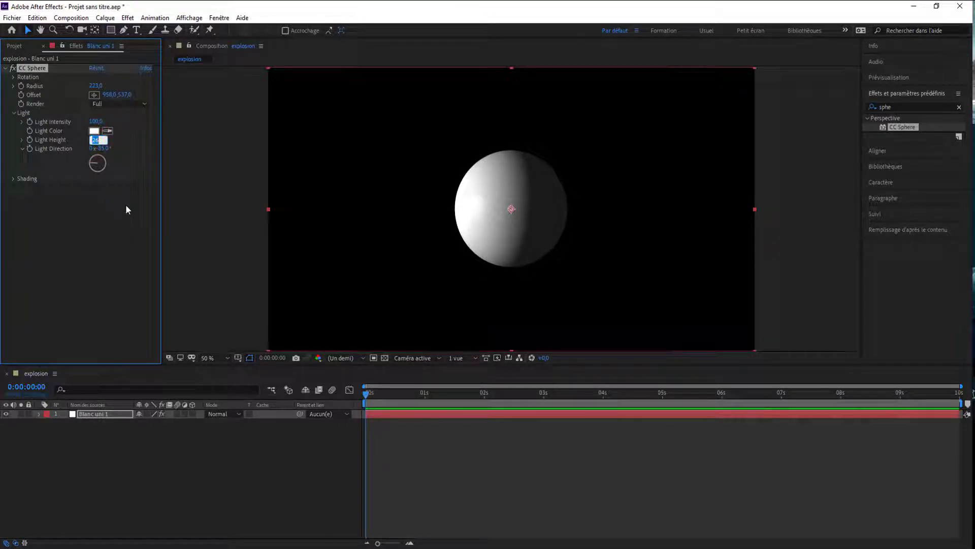
{"action": "type", "text": "60"}
{"action": "key", "text": "Return"}
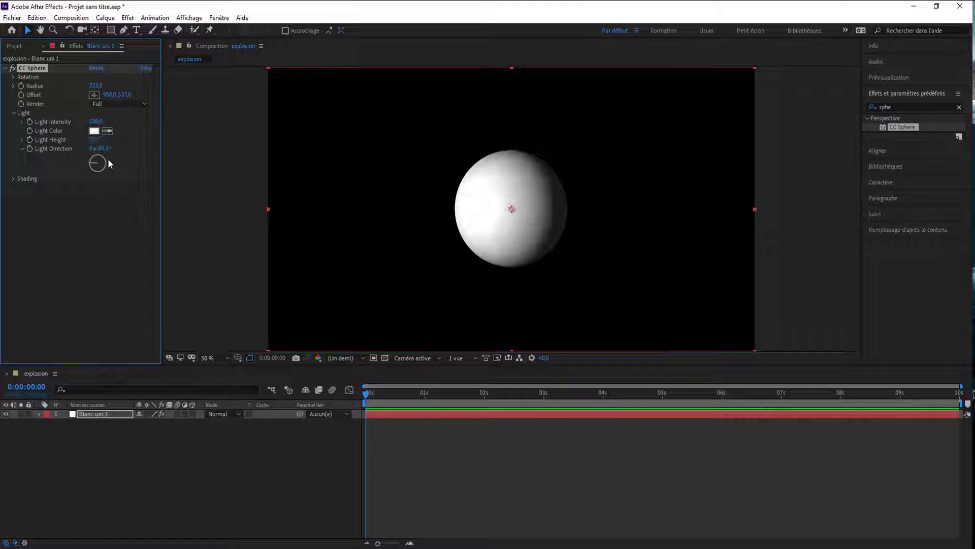
Step: Set the sphere's light direction to 0 turns and 38°, trying 17° first
{"action": "mouse_move", "coordinate": [91, 152]}
{"action": "left_mouse_down"}
{"action": "mouse_move", "coordinate": [35, 151]}
{"action": "mouse_move", "coordinate": [92, 151]}
{"action": "left_mouse_up"}
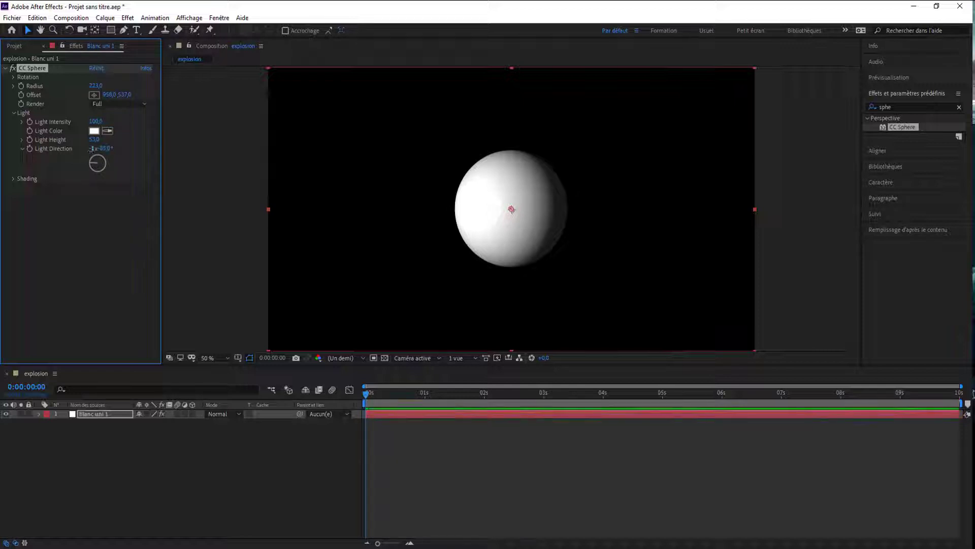
{"action": "left_click", "coordinate": [95, 149]}
{"action": "type", "text": "0"}
{"action": "key", "text": "Return"}
{"action": "left_click", "coordinate": [102, 148]}
{"action": "type", "text": "17"}
{"action": "left_click", "coordinate": [142, 152]}
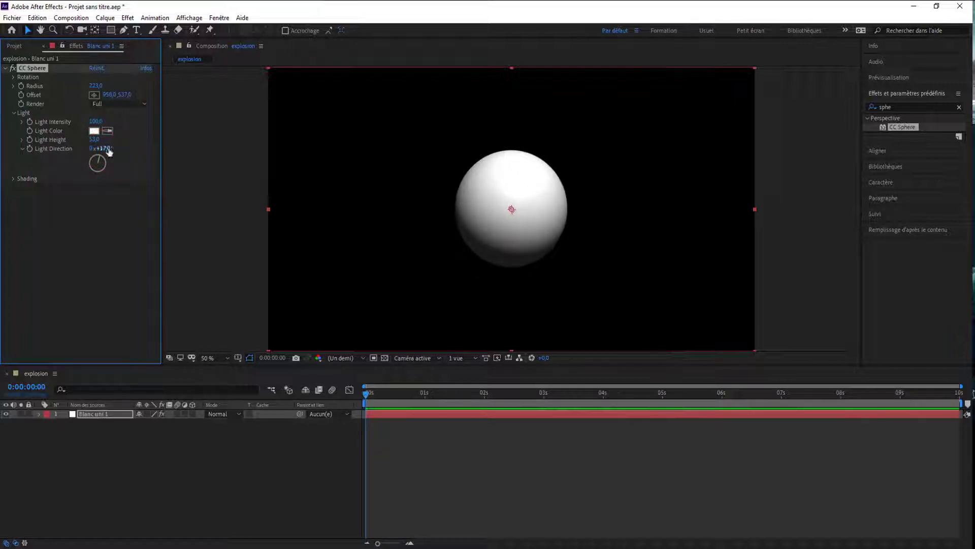
{"action": "left_click", "coordinate": [106, 148]}
{"action": "type", "text": "38"}
{"action": "key", "text": "Return"}
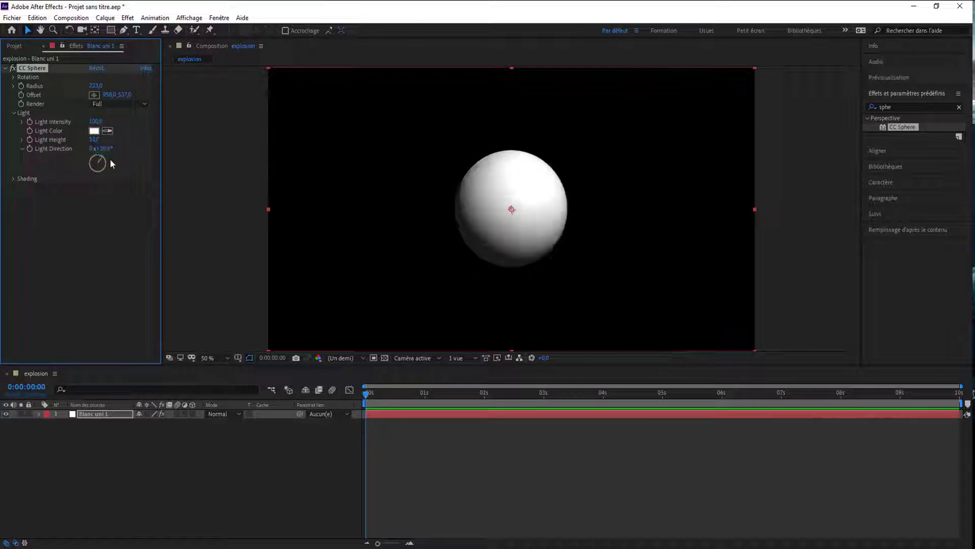
Step: Try a different Ambient value in the sphere's shading settings and undo the change
{"action": "left_click", "coordinate": [13, 179]}
{"action": "left_click_drag", "start_coordinate": [91, 188], "coordinate": [94, 188]}
{"action": "key", "text": "ctrl+z"}
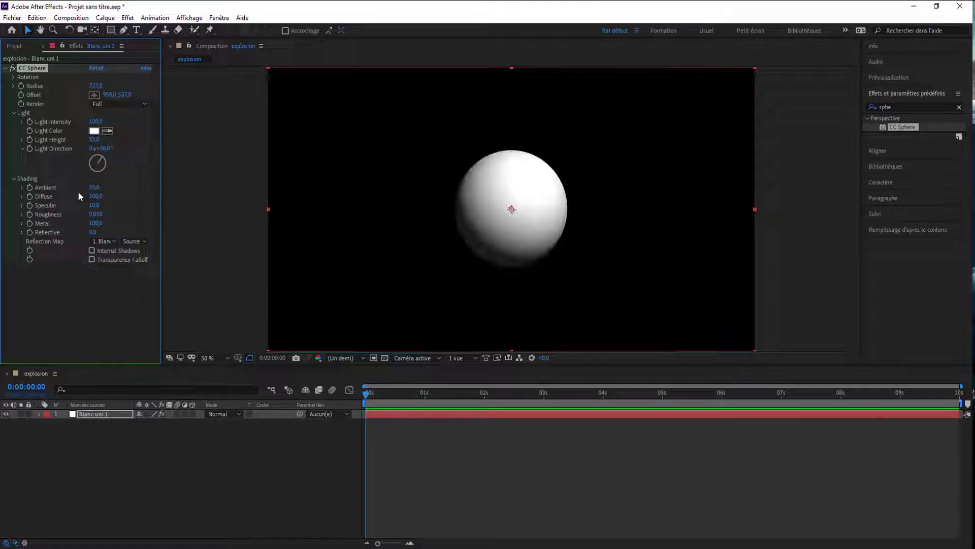
Step: Try the sphere's Specular shading at 100, settling on a value of 0
{"action": "mouse_move", "coordinate": [93, 197]}
{"action": "left_mouse_down"}
{"action": "mouse_move", "coordinate": [79, 197]}
{"action": "mouse_move", "coordinate": [101, 198]}
{"action": "mouse_move", "coordinate": [95, 207]}
{"action": "left_mouse_up"}
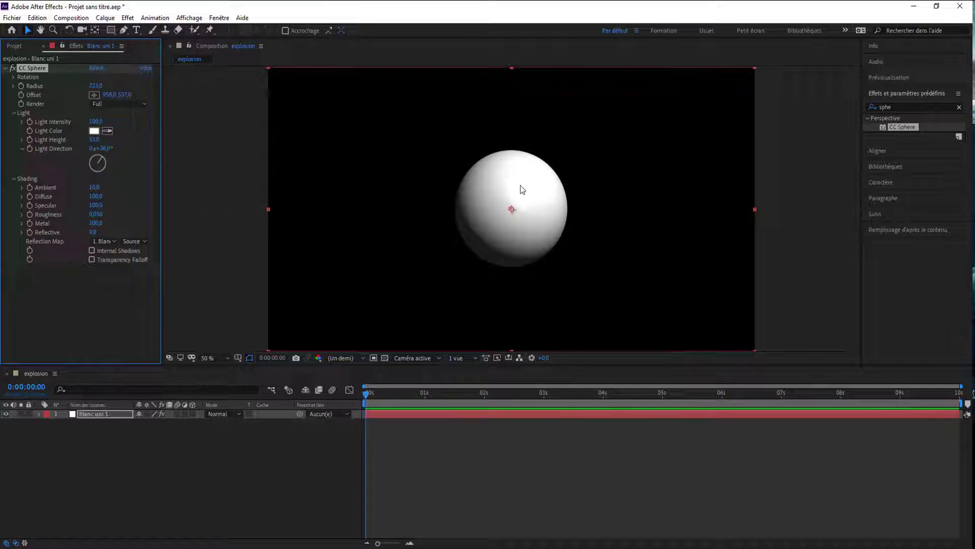
{"action": "left_click_drag", "start_coordinate": [95, 206], "coordinate": [14, 205]}
Step: Try different Roughness and Metal values in the sphere's shading settings
{"action": "left_click_drag", "start_coordinate": [92, 213], "coordinate": [26, 215]}
{"action": "left_click", "coordinate": [95, 214]}
{"action": "left_click_drag", "start_coordinate": [97, 218], "coordinate": [117, 211]}
{"action": "left_click_drag", "start_coordinate": [99, 224], "coordinate": [49, 223]}
{"action": "left_click_drag", "start_coordinate": [132, 222], "coordinate": [256, 226]}
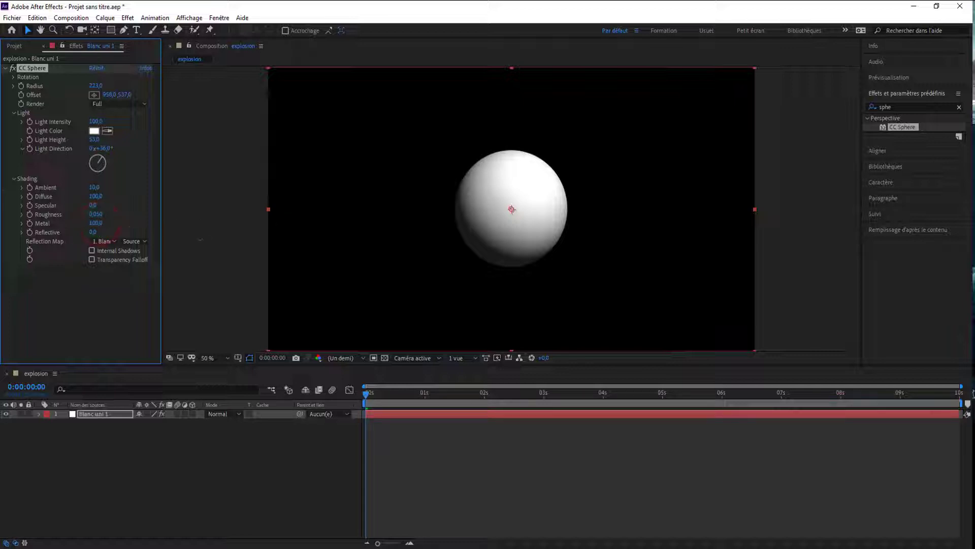
Step: Try a different Reflective value on the sphere and look through the Reflection Map layer choices
{"action": "mouse_move", "coordinate": [92, 224]}
{"action": "left_mouse_down"}
{"action": "mouse_move", "coordinate": [45, 224]}
{"action": "mouse_move", "coordinate": [142, 224]}
{"action": "mouse_move", "coordinate": [94, 232]}
{"action": "left_mouse_up"}
{"action": "left_click_drag", "start_coordinate": [120, 229], "coordinate": [38, 233]}
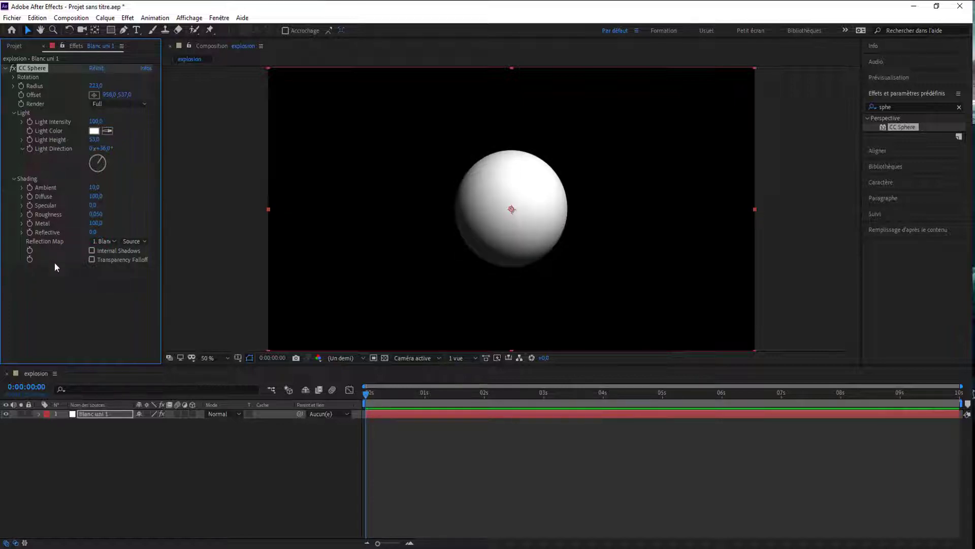
{"action": "left_click", "coordinate": [99, 242]}
{"action": "left_click", "coordinate": [130, 223]}
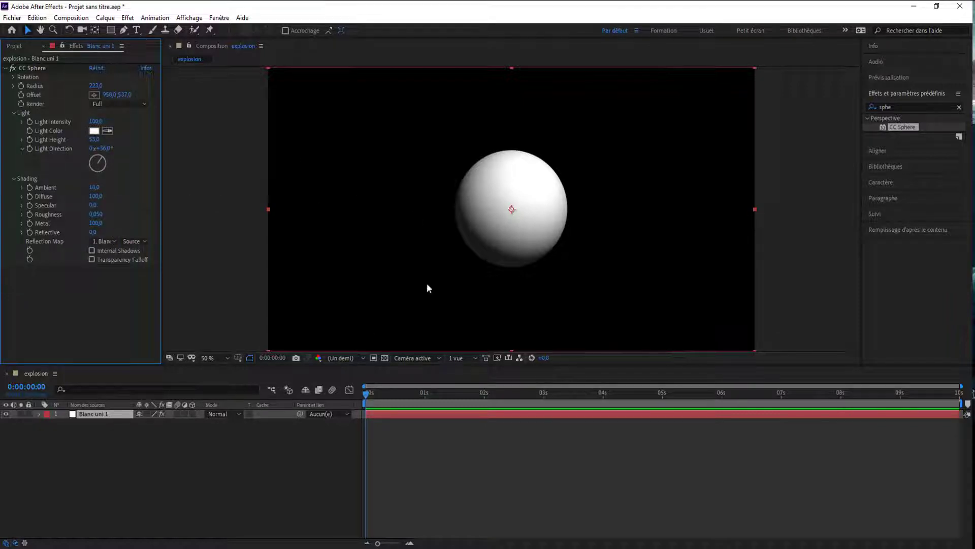
Step: Duplicate the sphere layer, set the copy's radius to 142, and place it over the large sphere's upper-right edge
{"action": "left_click", "coordinate": [105, 414]}
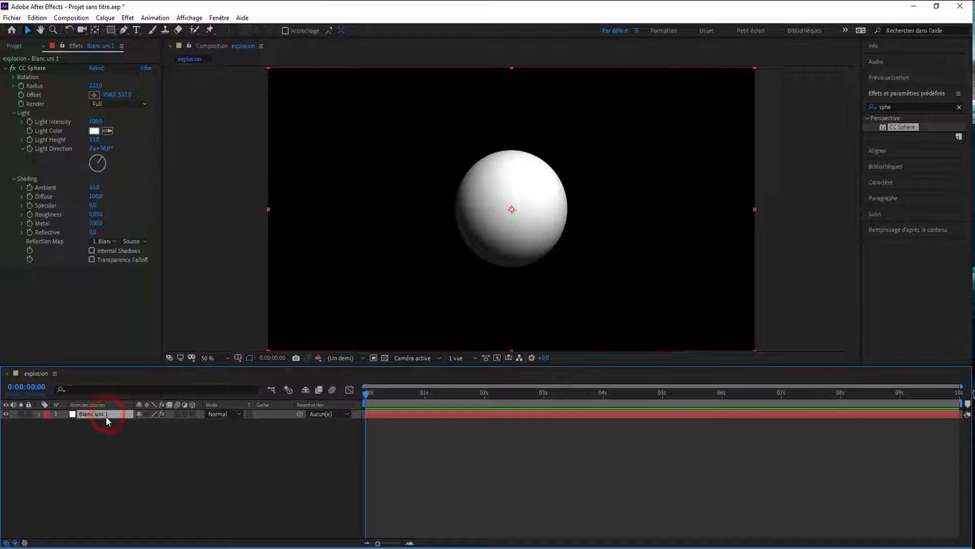
{"action": "key", "text": "ctrl+d"}
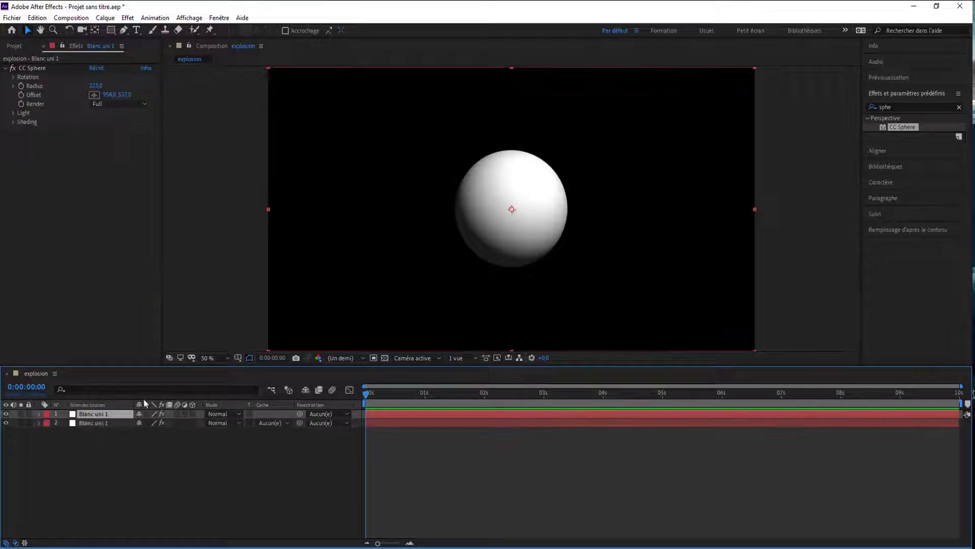
{"action": "left_click_drag", "start_coordinate": [496, 244], "coordinate": [541, 247]}
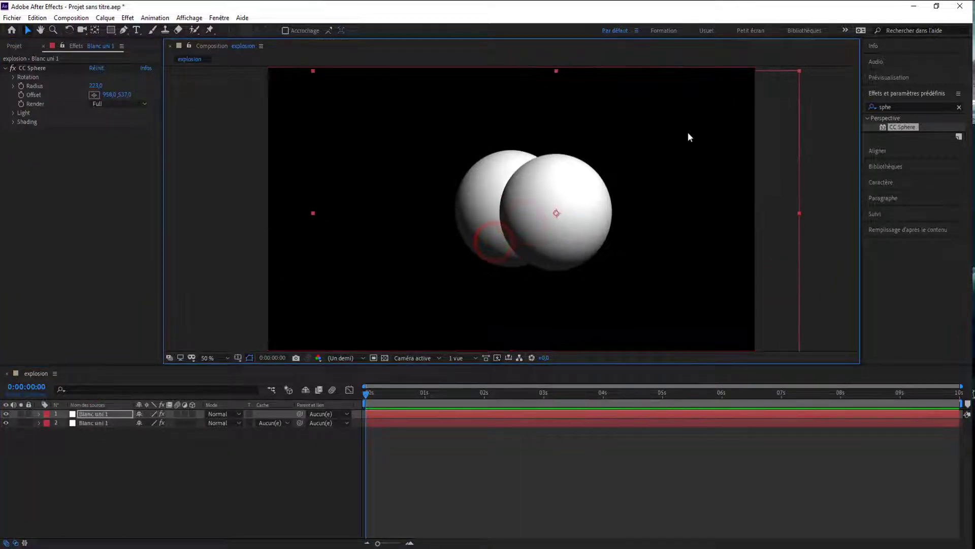
{"action": "left_click_drag", "start_coordinate": [96, 85], "coordinate": [55, 86]}
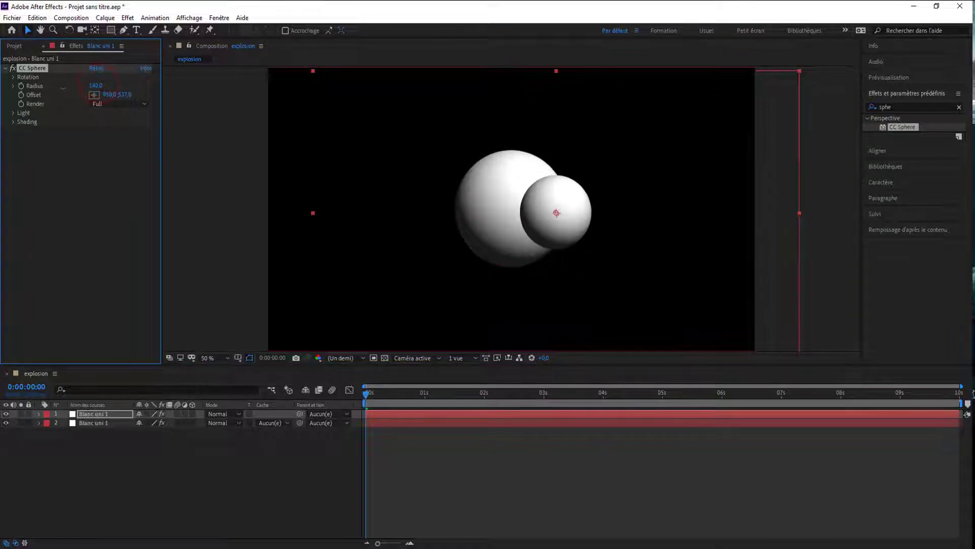
{"action": "left_click_drag", "start_coordinate": [596, 253], "coordinate": [581, 224]}
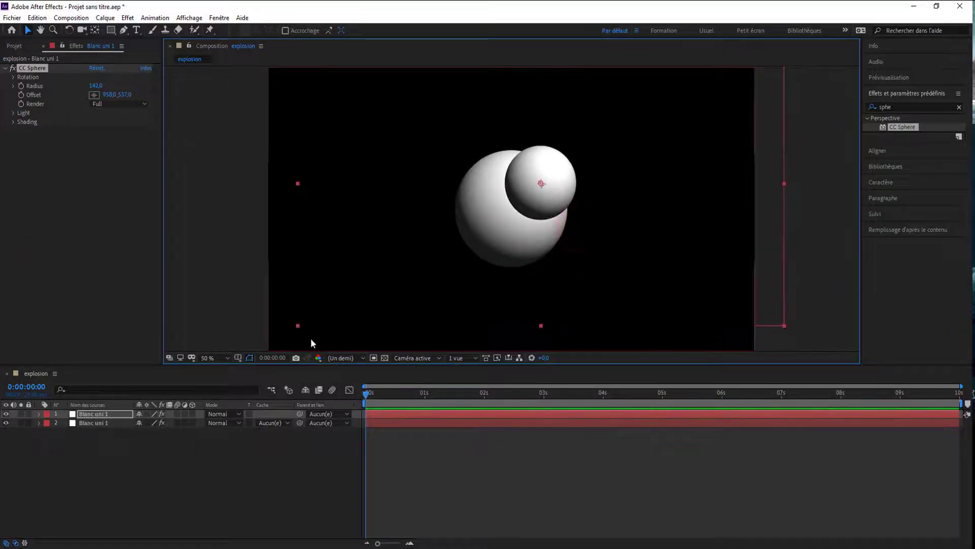
Step: Duplicate the smaller sphere's layer, set the copy's radius to 109, and place it over the large sphere's lower edge
{"action": "left_click", "coordinate": [108, 346]}
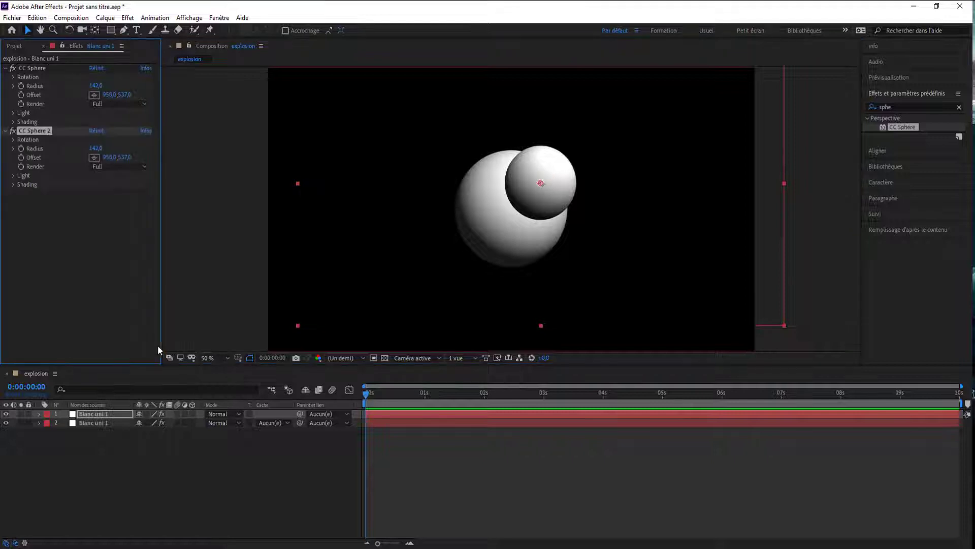
{"action": "left_click", "coordinate": [106, 408]}
{"action": "key", "text": "ctrl+d"}
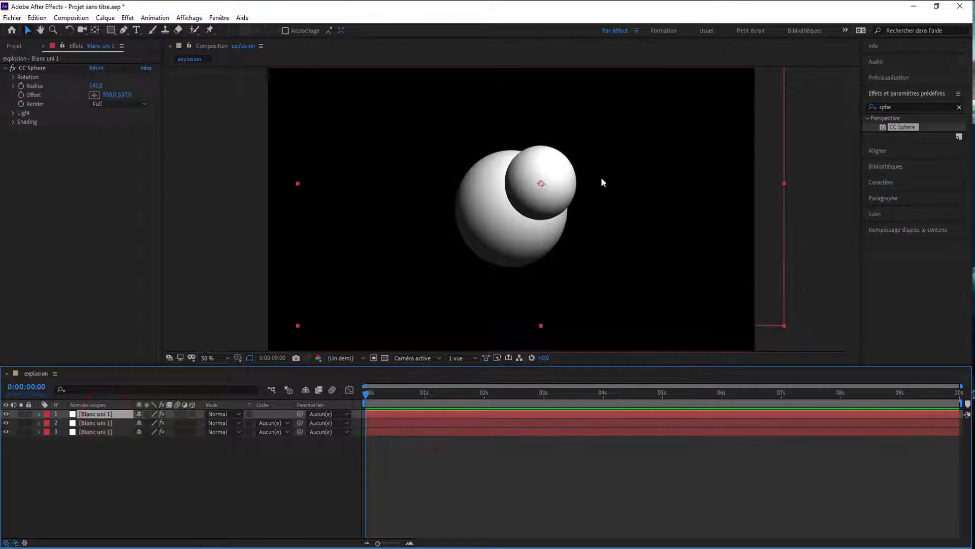
{"action": "left_click_drag", "start_coordinate": [559, 190], "coordinate": [511, 266]}
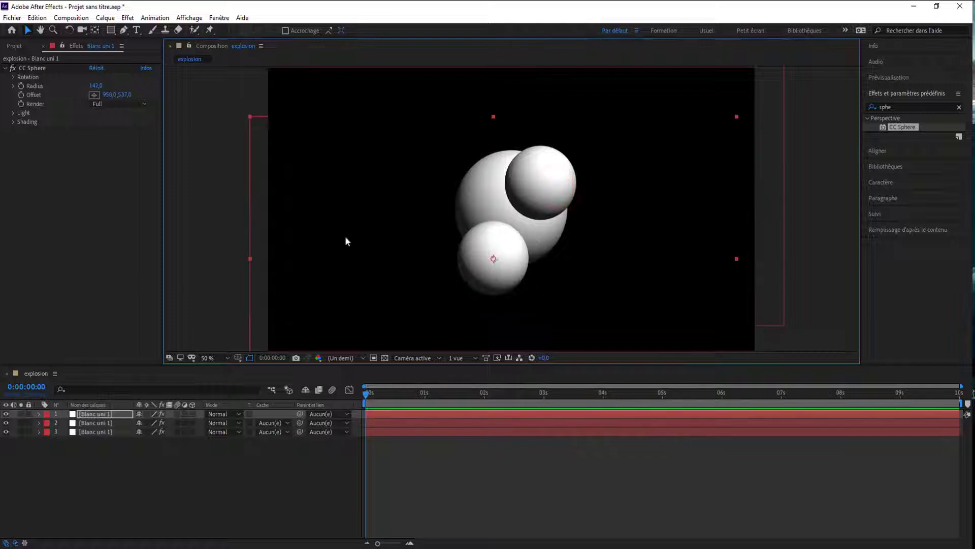
{"action": "left_click_drag", "start_coordinate": [96, 85], "coordinate": [76, 85]}
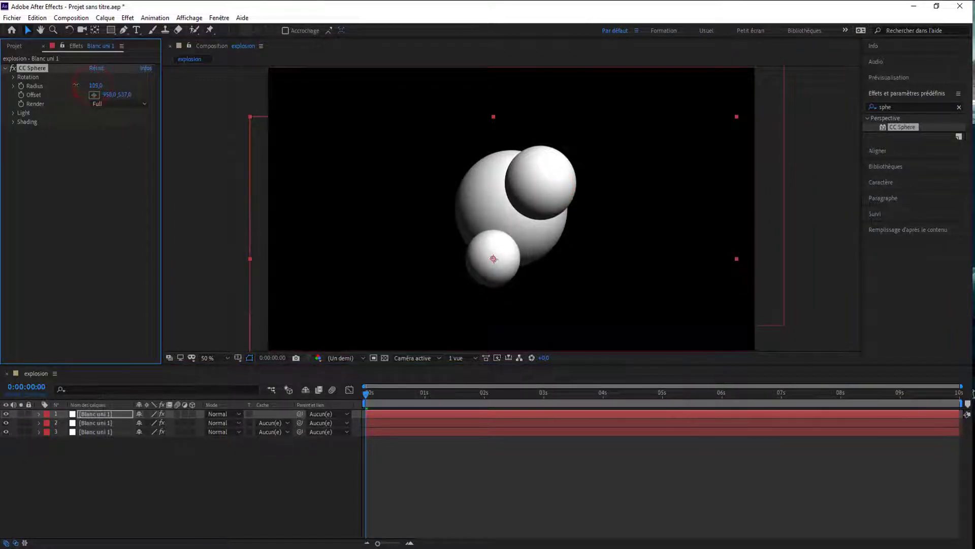
{"action": "left_click_drag", "start_coordinate": [437, 320], "coordinate": [468, 315]}
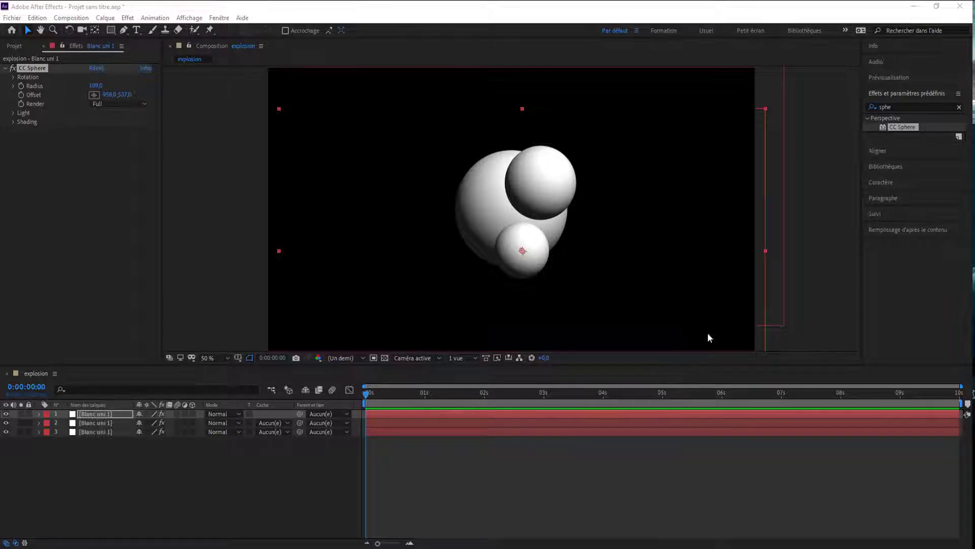
Step: Apply CC Threshold to the smallest sphere's layer and set its Threshold to 45.9
{"action": "left_click", "coordinate": [897, 106]}
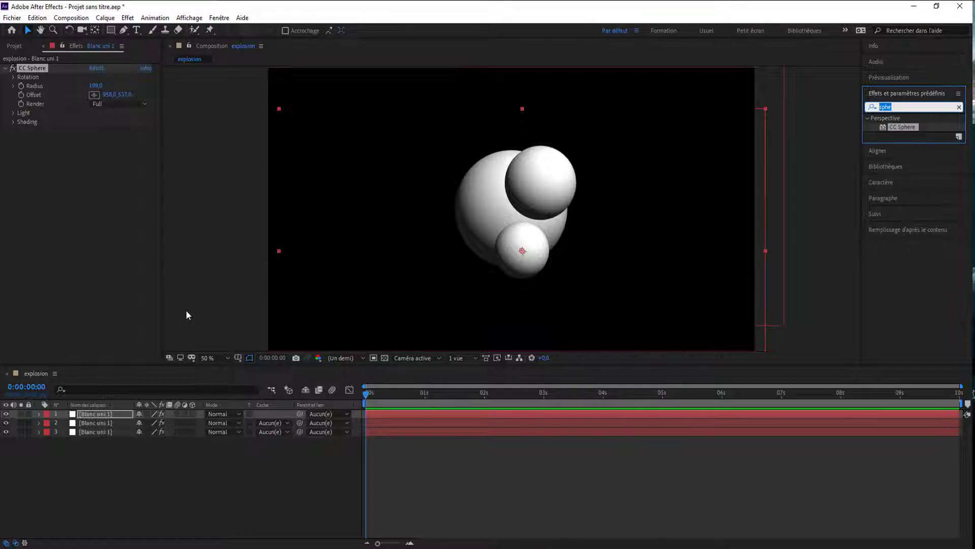
{"action": "type", "text": "thr"}
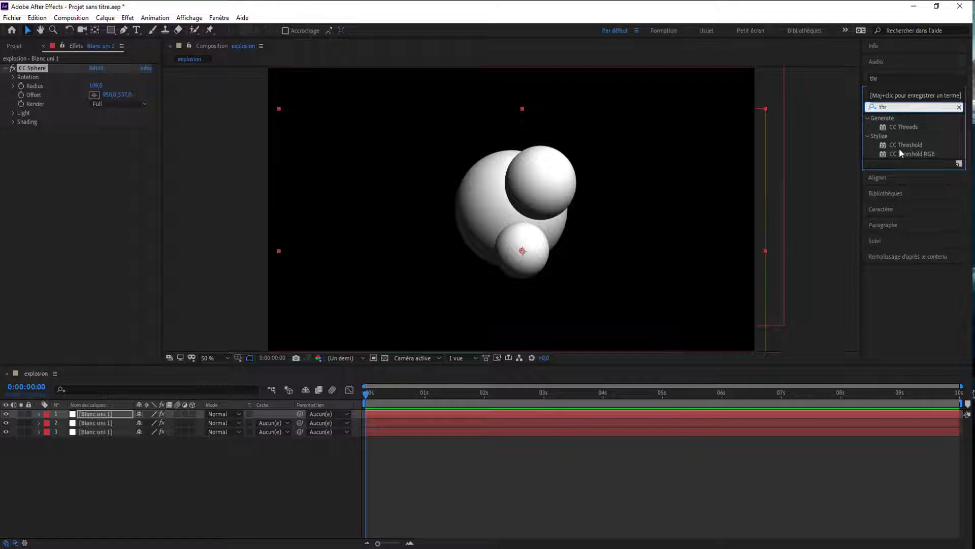
{"action": "left_click_drag", "start_coordinate": [915, 145], "coordinate": [95, 414]}
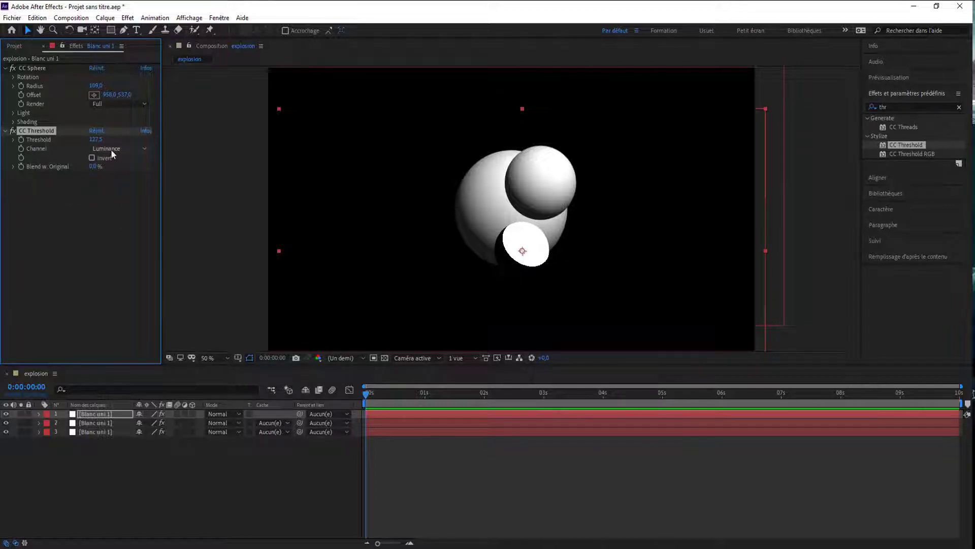
{"action": "left_click_drag", "start_coordinate": [96, 139], "coordinate": [82, 139]}
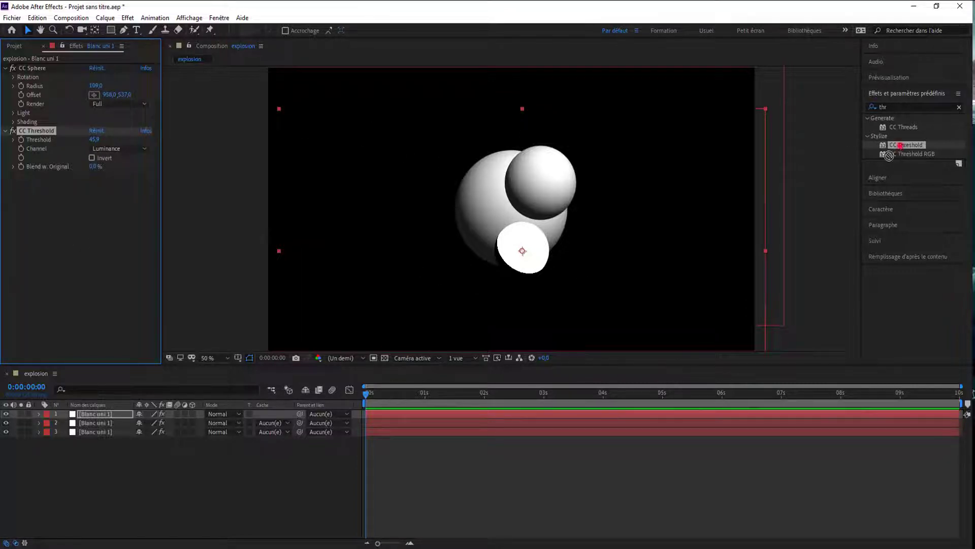
Step: Apply CC Threshold to the medium and large sphere layers, with Threshold set to 34 on both
{"action": "left_click_drag", "start_coordinate": [904, 145], "coordinate": [87, 422]}
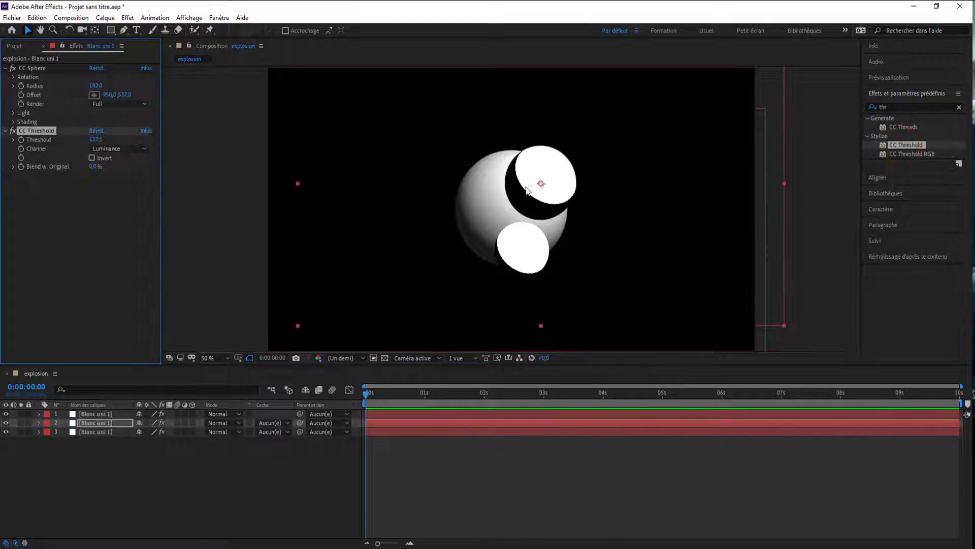
{"action": "left_click_drag", "start_coordinate": [920, 146], "coordinate": [94, 432]}
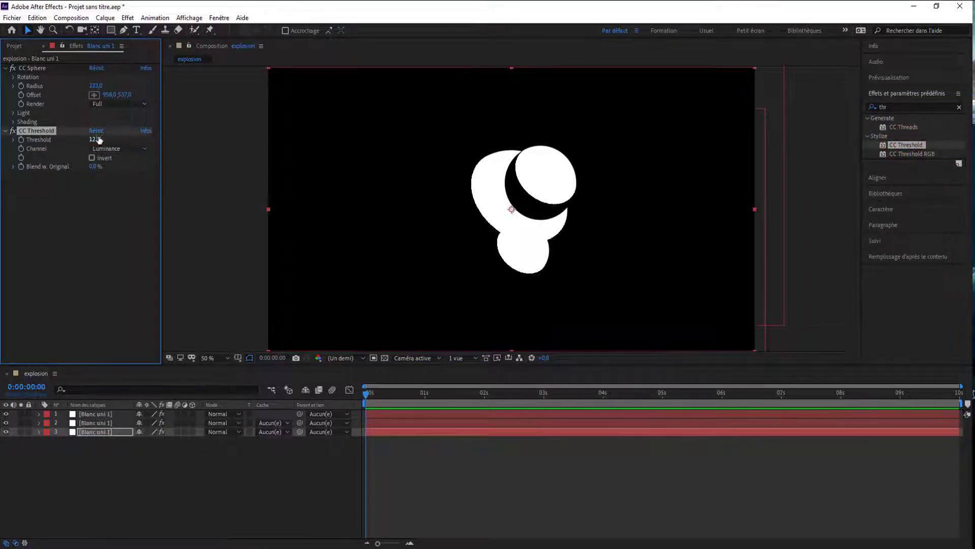
{"action": "left_click", "coordinate": [96, 139]}
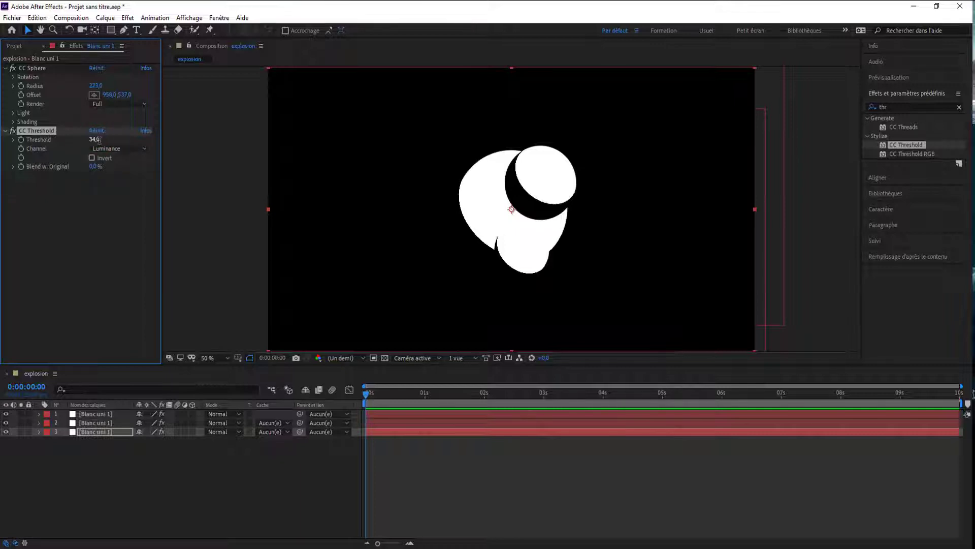
{"action": "left_click", "coordinate": [102, 423]}
{"action": "left_click", "coordinate": [96, 139]}
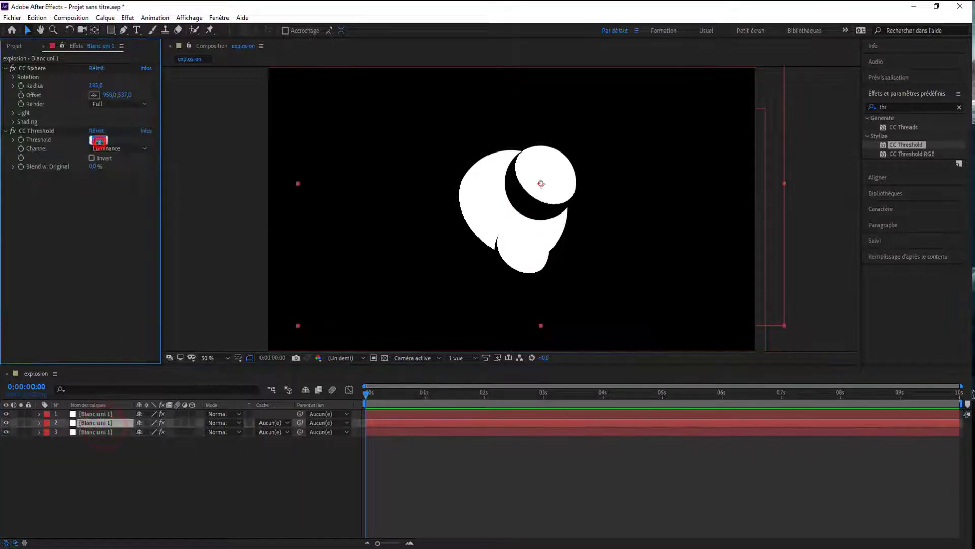
{"action": "type", "text": "34"}
{"action": "key", "text": "Return"}
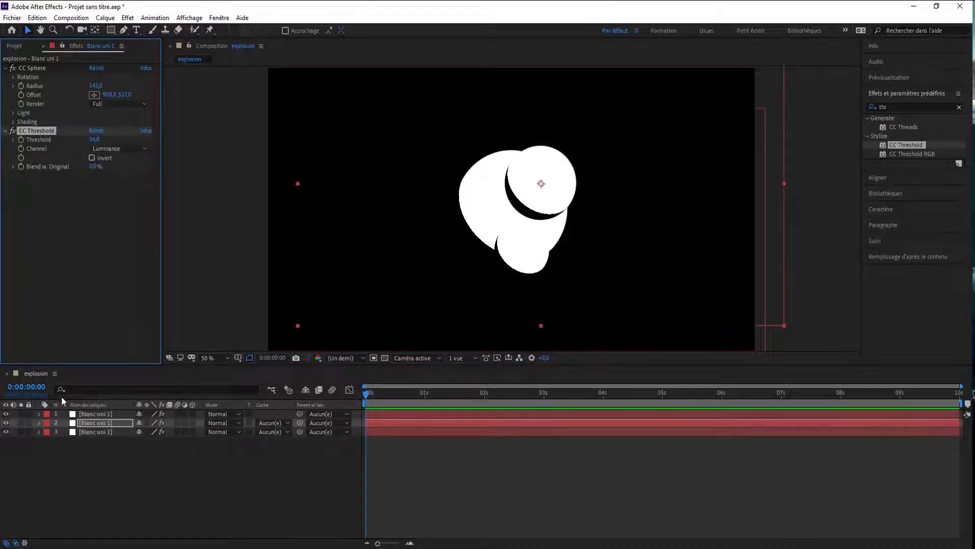
Step: Precompose the three sphere layers into a new composition named "sphere"
{"action": "left_click_drag", "start_coordinate": [94, 409], "coordinate": [120, 505]}
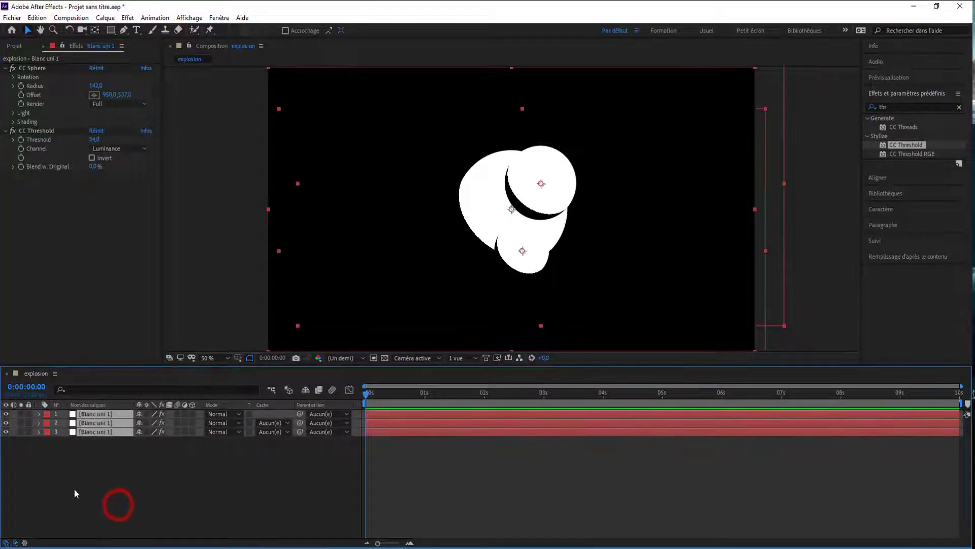
{"action": "right_click", "coordinate": [101, 416]}
{"action": "left_click", "coordinate": [151, 374]}
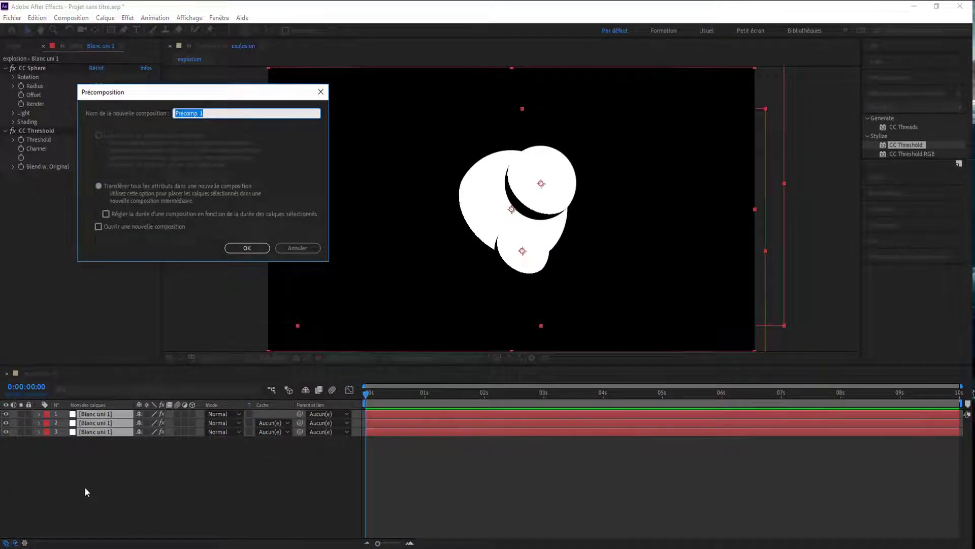
{"action": "type", "text": "sh"}
{"action": "key", "text": "BackSpace"}
{"action": "type", "text": "phere"}
{"action": "key", "text": "Return"}
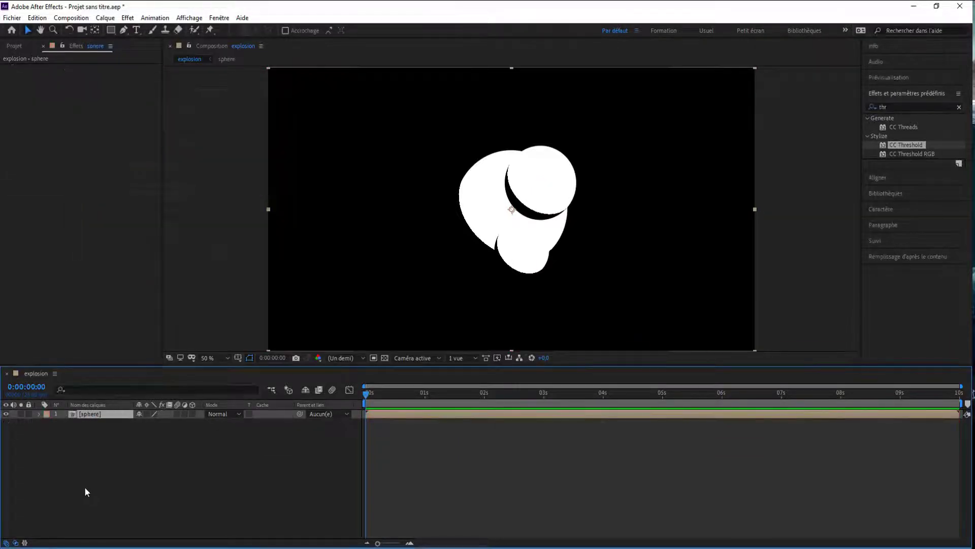
Step: Add an expression to the sphere precomposition's Position property and insert the wiggle() function
{"action": "left_click", "coordinate": [39, 414]}
{"action": "left_click", "coordinate": [47, 422]}
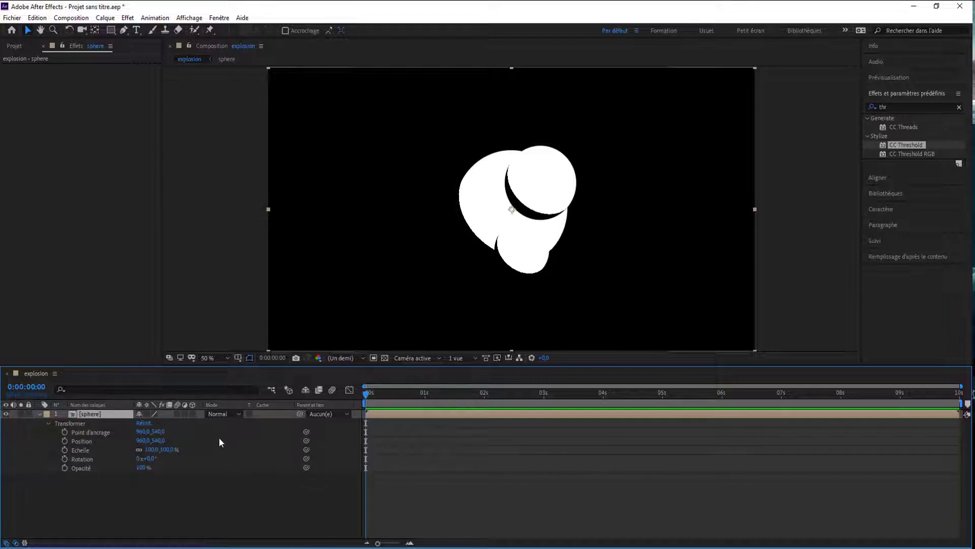
{"action": "left_click", "coordinate": [81, 441]}
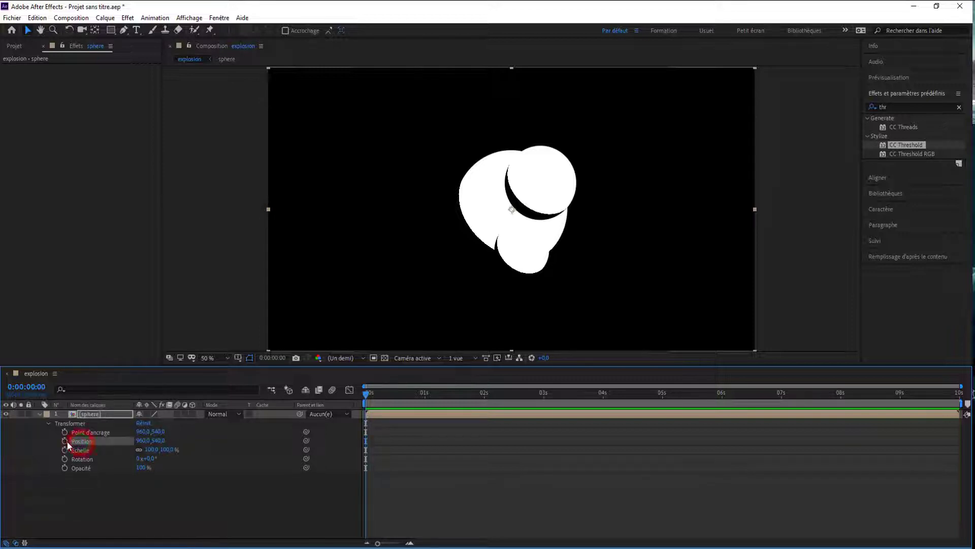
{"action": "left_click", "coordinate": [64, 440], "text": "alt"}
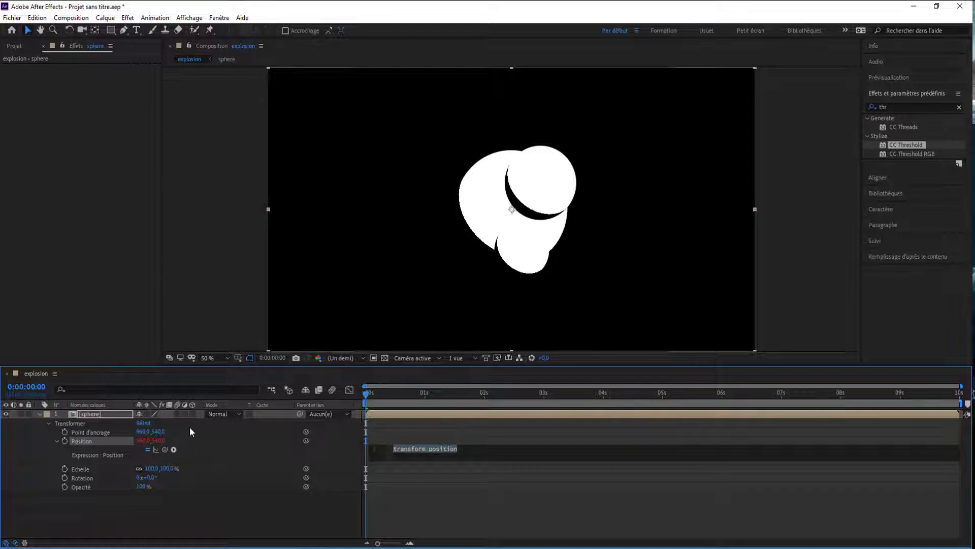
{"action": "type", "text": "wi"}
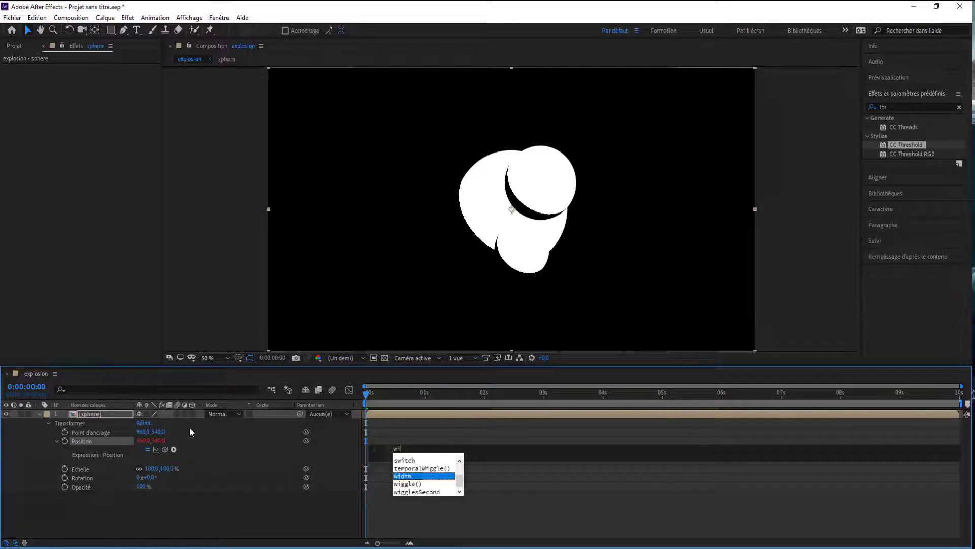
{"action": "type", "text": "g"}
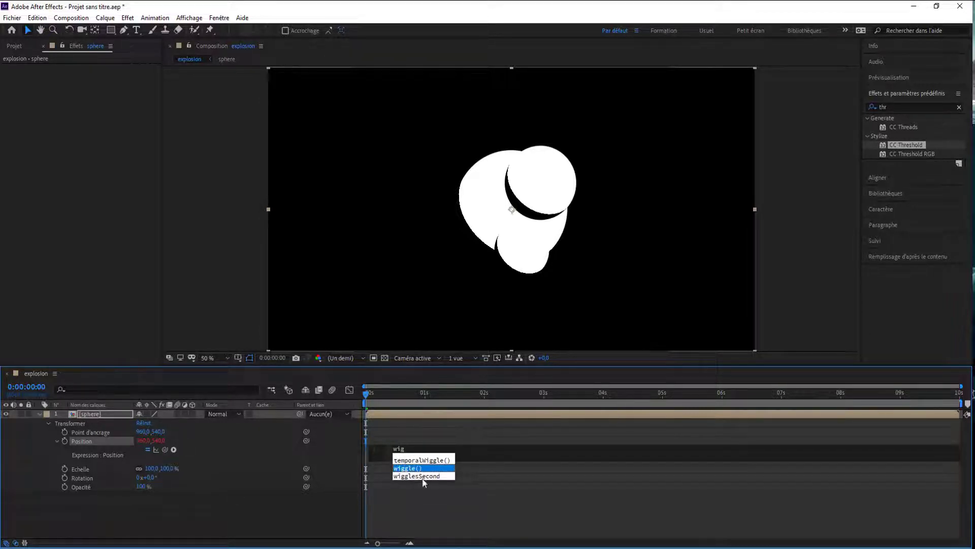
{"action": "left_click", "coordinate": [419, 468]}
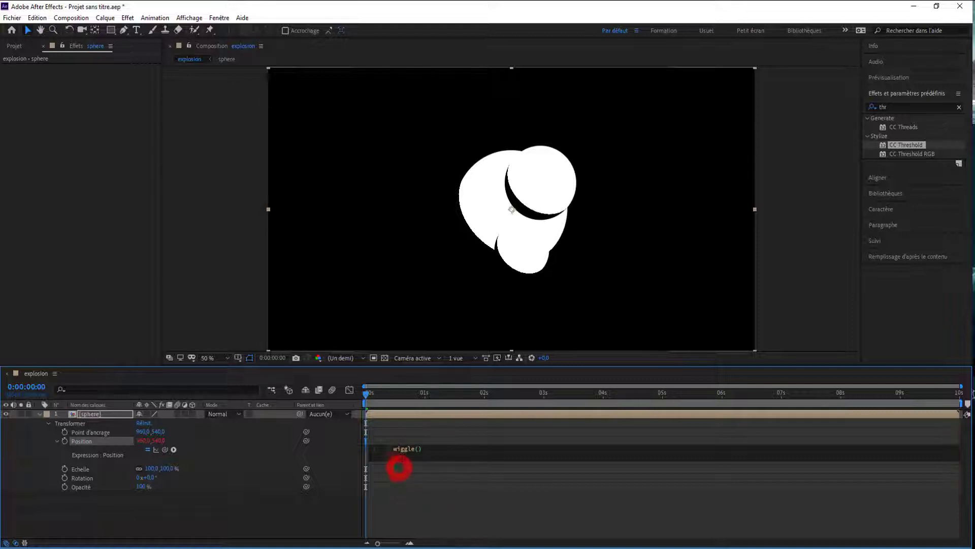
Step: Complete the Position expression as wiggle(2,10) and preview the animation from the start of the timeline
{"action": "left_click", "coordinate": [417, 450]}
{"action": "triple_click", "coordinate": [418, 450]}
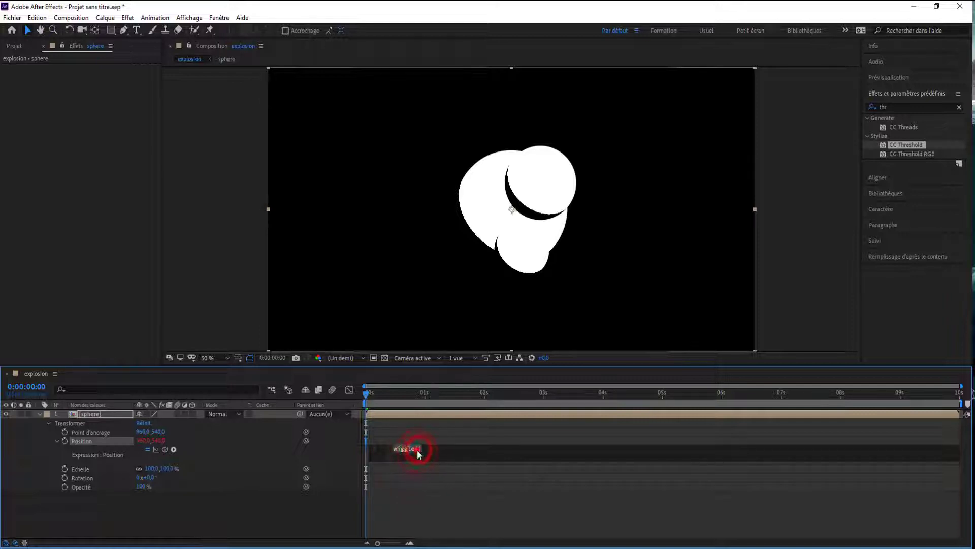
{"action": "left_click", "coordinate": [415, 451]}
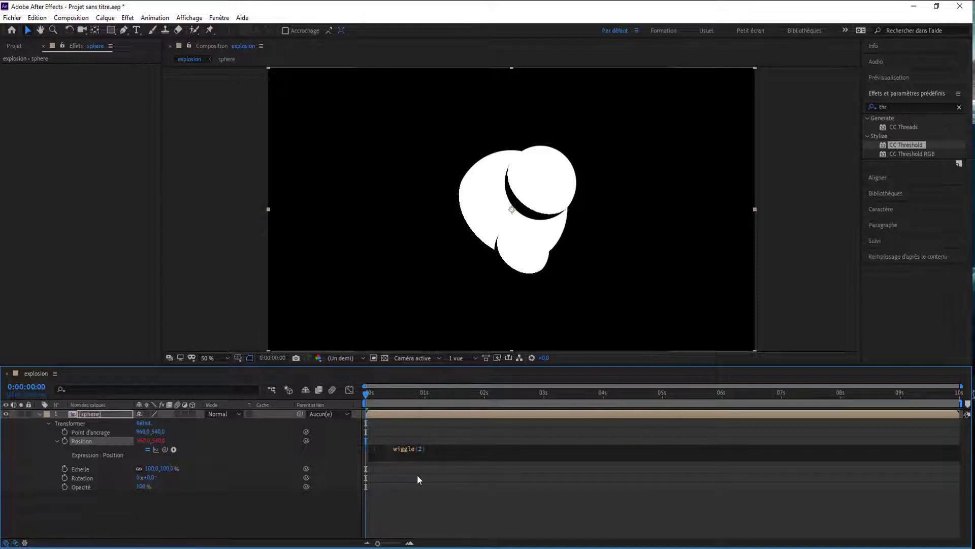
{"action": "type", "text": "2,10"}
{"action": "left_click", "coordinate": [469, 454]}
{"action": "mouse_move", "coordinate": [367, 394]}
{"action": "left_mouse_down"}
{"action": "mouse_move", "coordinate": [435, 394]}
{"action": "mouse_move", "coordinate": [357, 397]}
{"action": "left_mouse_up"}
{"action": "key", "text": "space"}
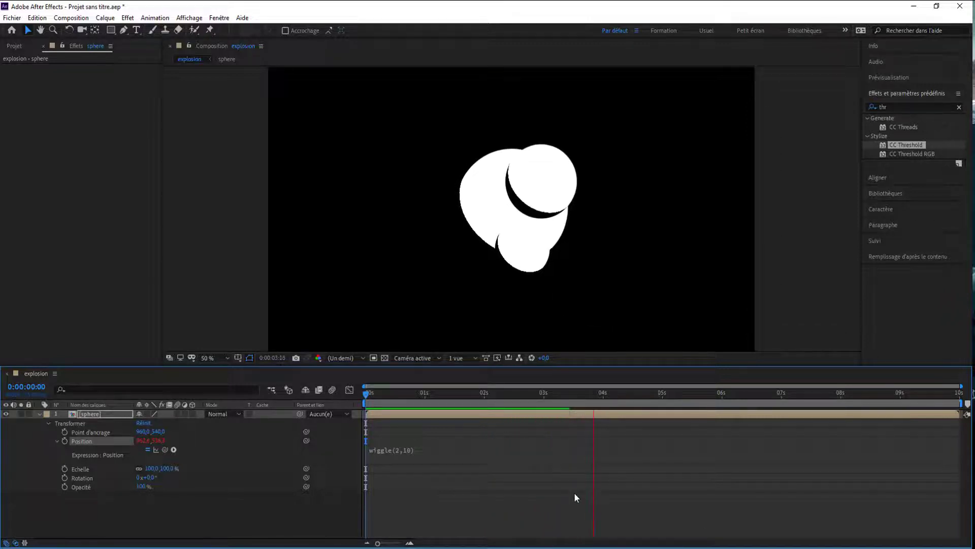
Step: Apply Teinte/Saturation to the sphere layer and raise Luminosité globale to 78
{"action": "key", "text": "space"}
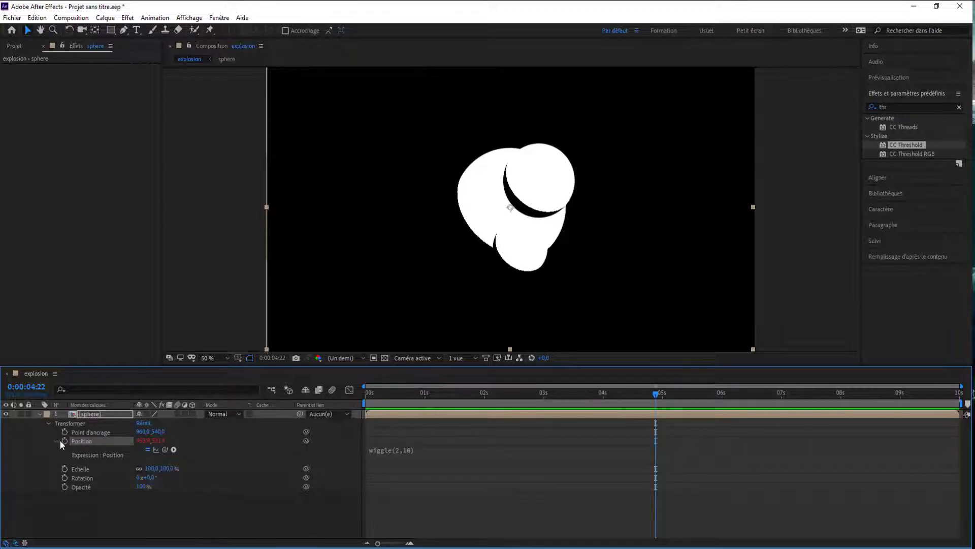
{"action": "left_click", "coordinate": [57, 441]}
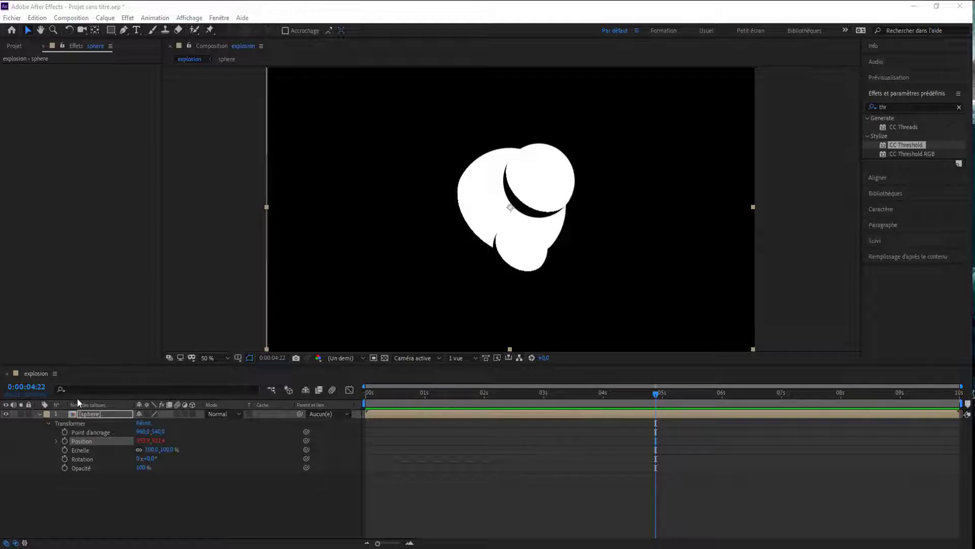
{"action": "left_click", "coordinate": [148, 492]}
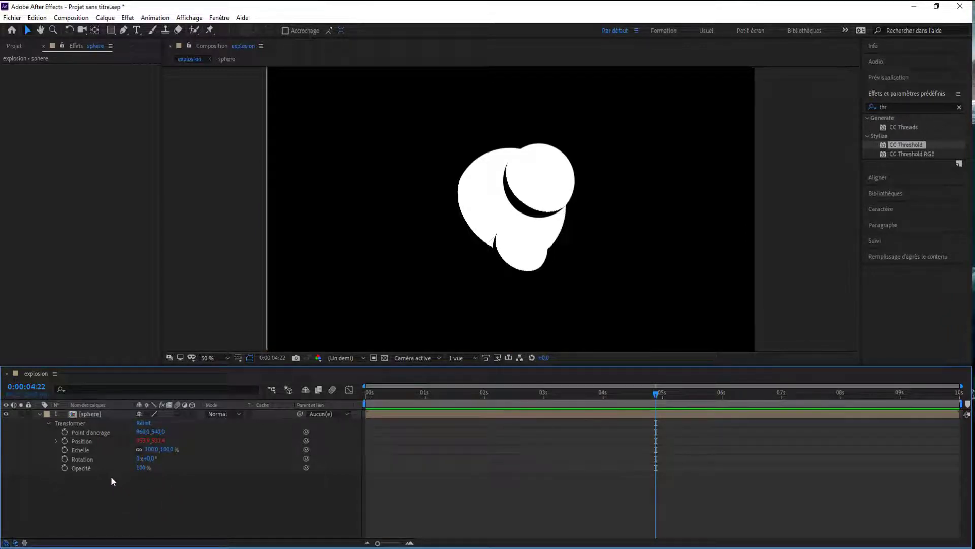
{"action": "left_click", "coordinate": [904, 106]}
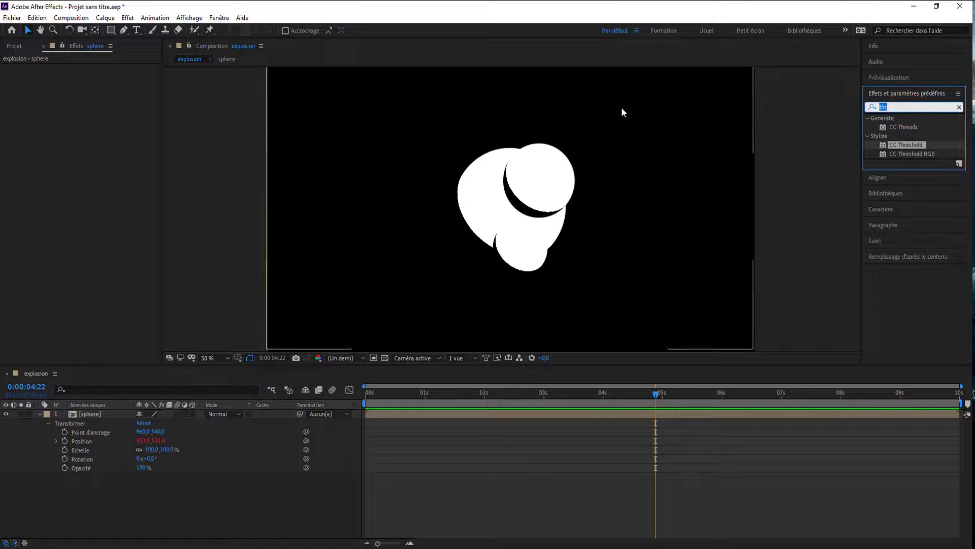
{"action": "type", "text": "tein"}
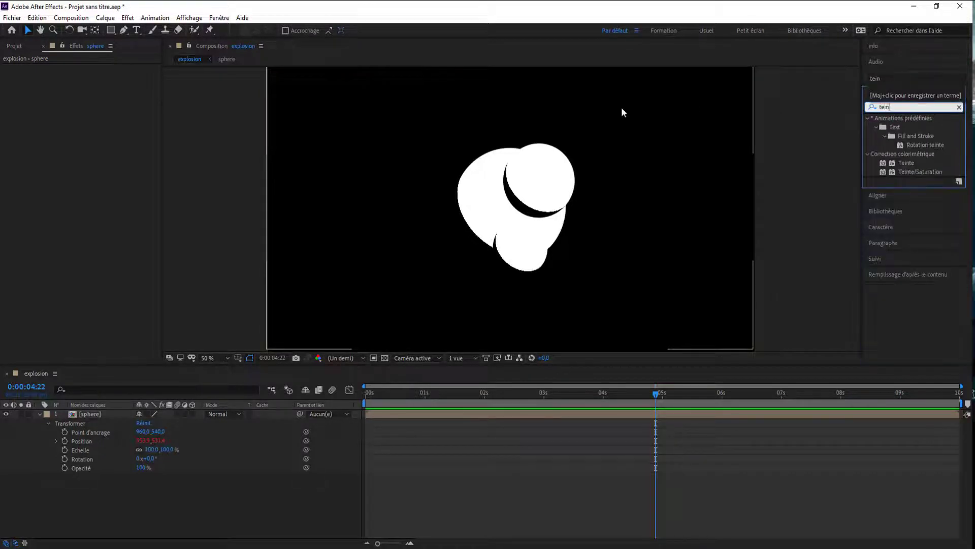
{"action": "left_click_drag", "start_coordinate": [919, 172], "coordinate": [90, 416]}
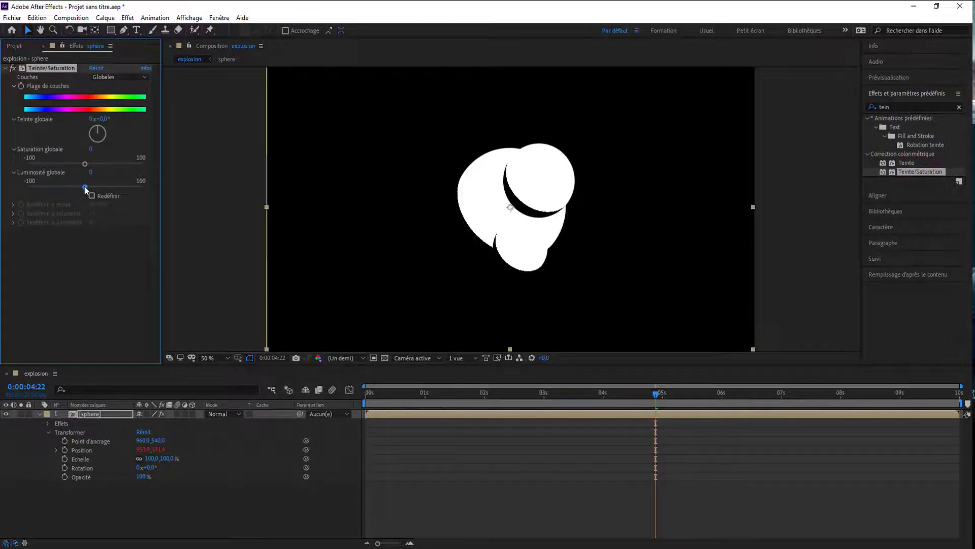
{"action": "left_click_drag", "start_coordinate": [85, 187], "coordinate": [120, 185]}
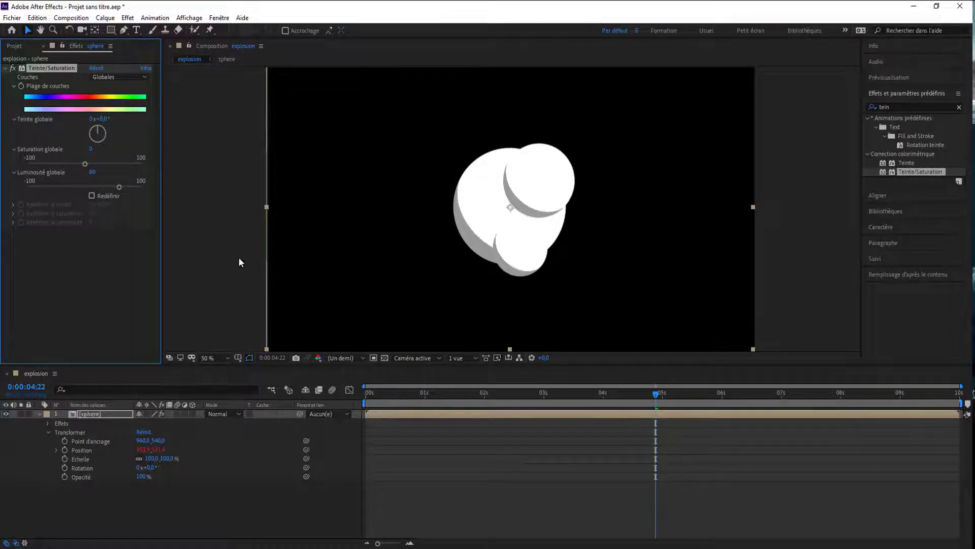
{"action": "left_click_drag", "start_coordinate": [120, 187], "coordinate": [131, 190]}
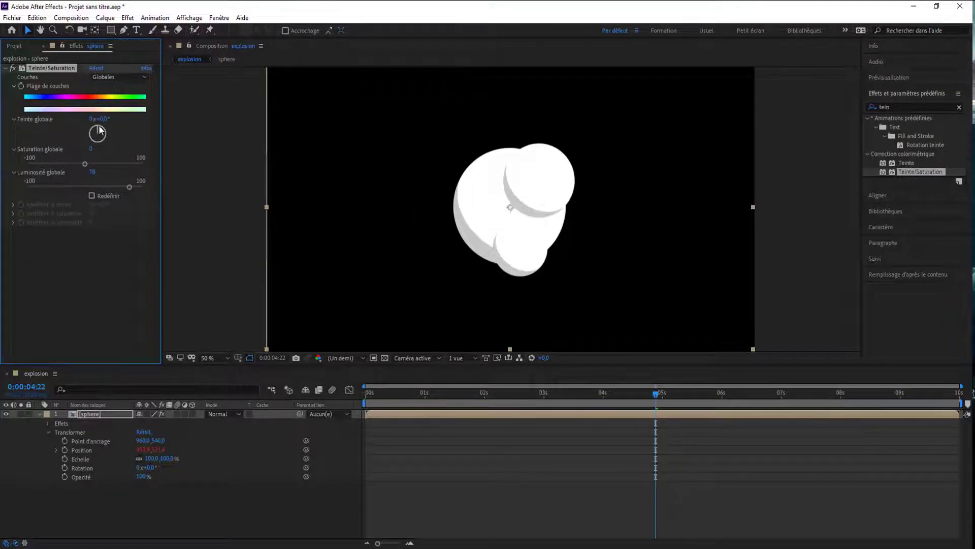
Step: Set Teinte globale to 1x+1,0° and Saturation globale to -1 in the sphere layer's Teinte/Saturation effect
{"action": "left_click_drag", "start_coordinate": [99, 127], "coordinate": [136, 113]}
{"action": "left_click", "coordinate": [103, 99]}
{"action": "left_click", "coordinate": [53, 99]}
{"action": "left_click", "coordinate": [85, 160]}
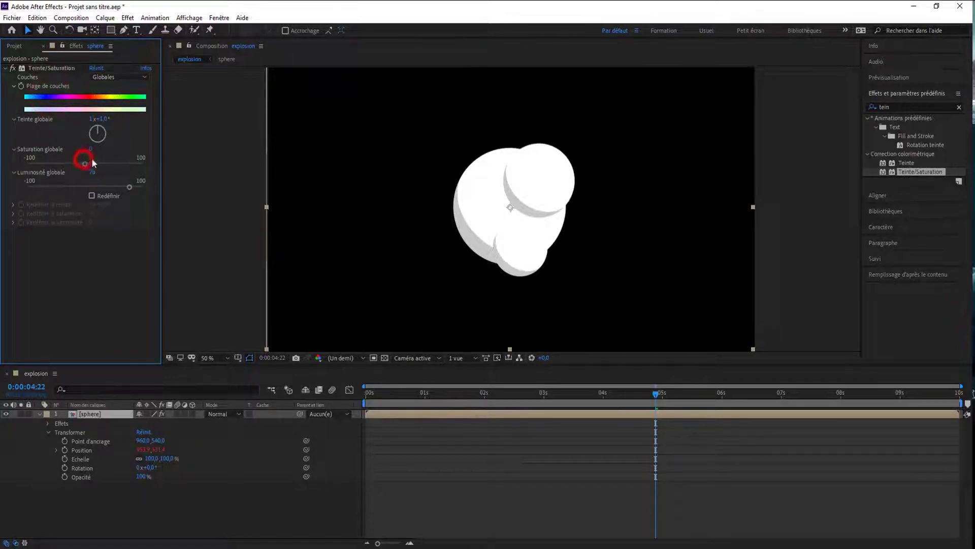
{"action": "left_click_drag", "start_coordinate": [84, 164], "coordinate": [108, 164]}
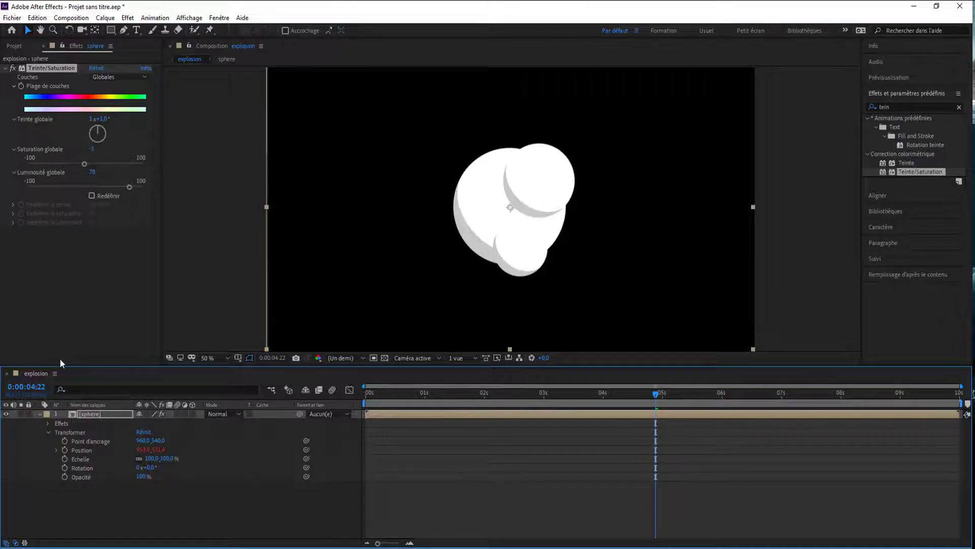
Step: Create a new white 1920 x 1080 px solid in the explosion composition
{"action": "left_click", "coordinate": [41, 413]}
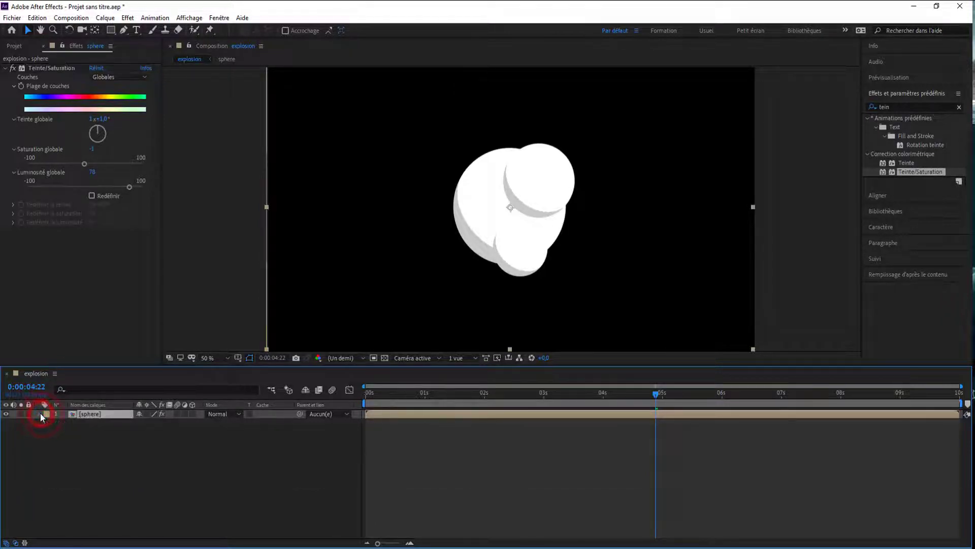
{"action": "right_click", "coordinate": [183, 456]}
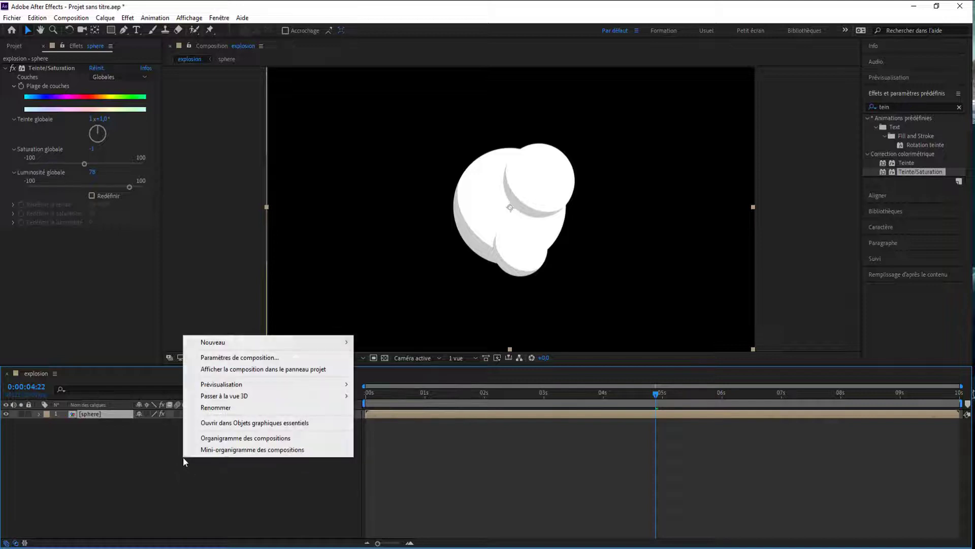
{"action": "mouse_move", "coordinate": [233, 344]}
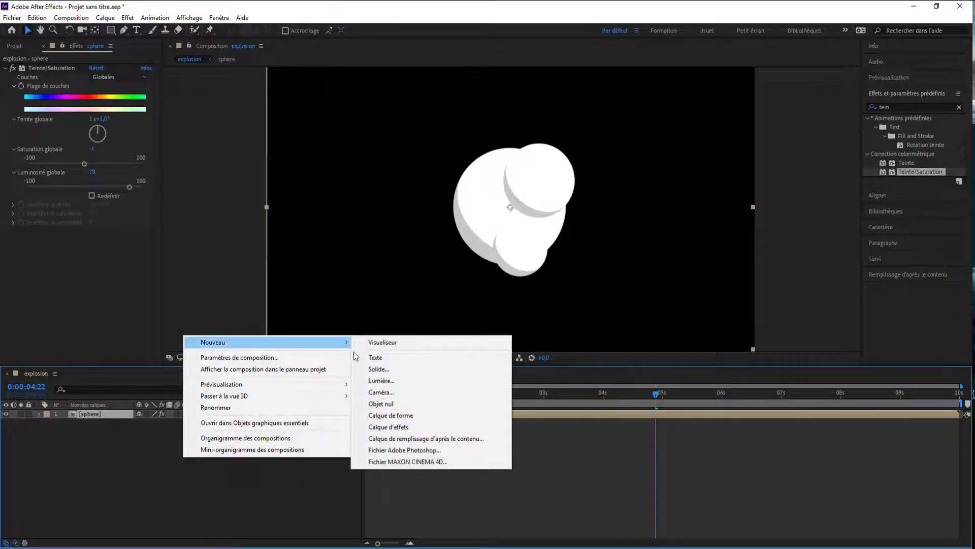
{"action": "left_click", "coordinate": [375, 368]}
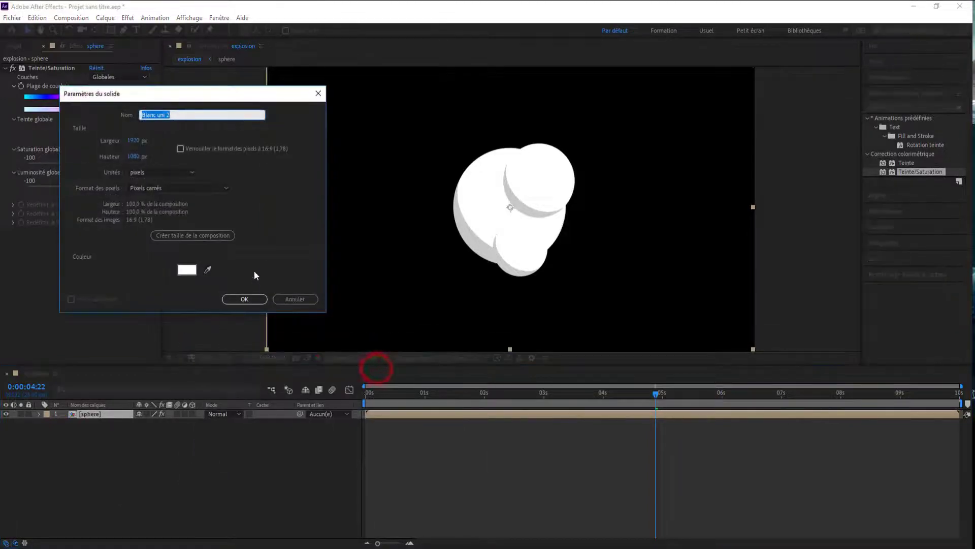
{"action": "left_click", "coordinate": [246, 298]}
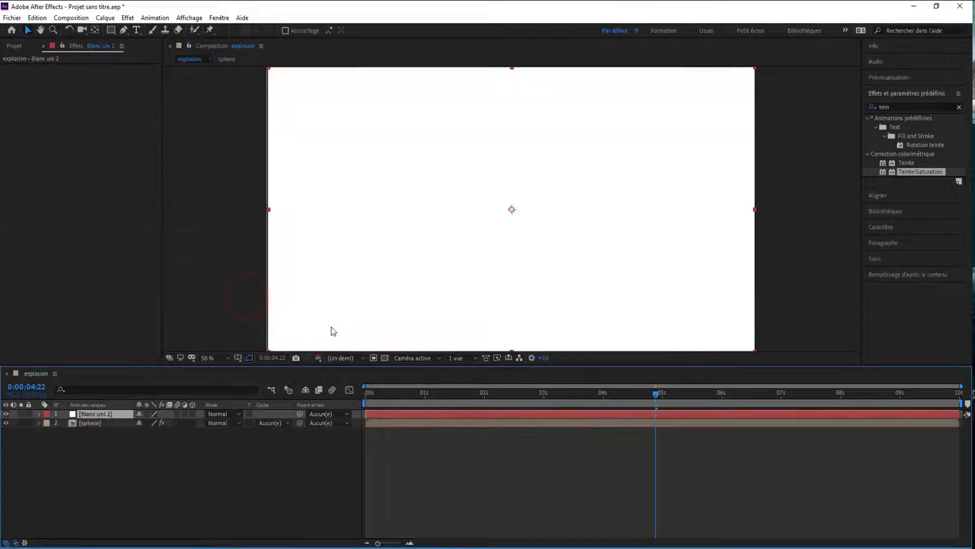
Step: Find the CC Particle World effect and apply it to the new white solid
{"action": "left_click", "coordinate": [895, 106]}
{"action": "type", "text": "part"}
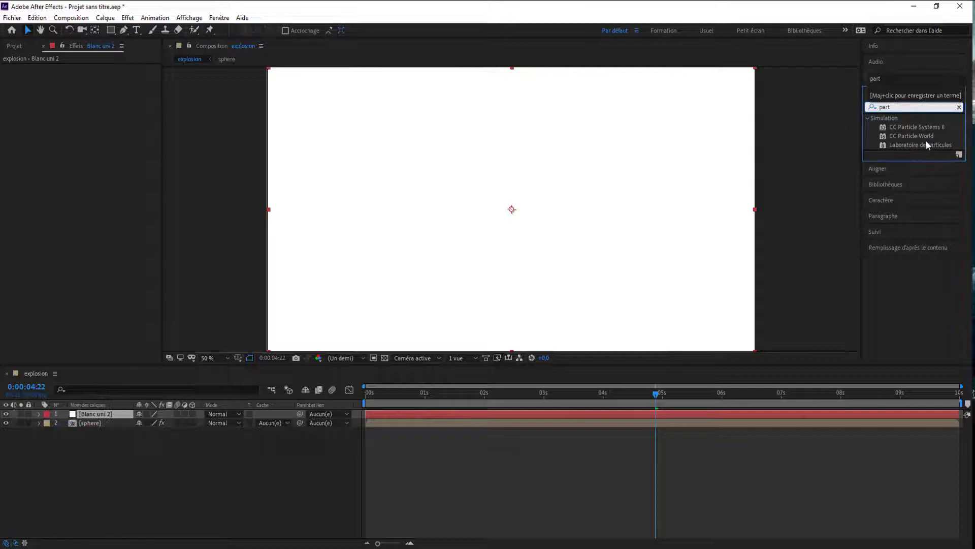
{"action": "left_click_drag", "start_coordinate": [928, 136], "coordinate": [412, 159]}
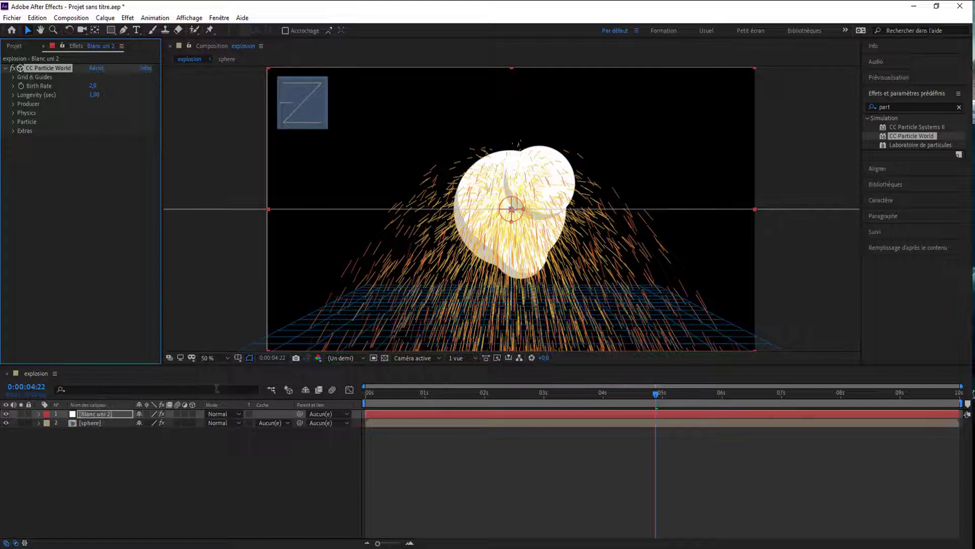
Step: Hide the sphere layer and set CC Particle World's Birth Rate to 0 at the start of the timeline
{"action": "left_click", "coordinate": [654, 396]}
{"action": "left_click_drag", "start_coordinate": [654, 396], "coordinate": [325, 393]}
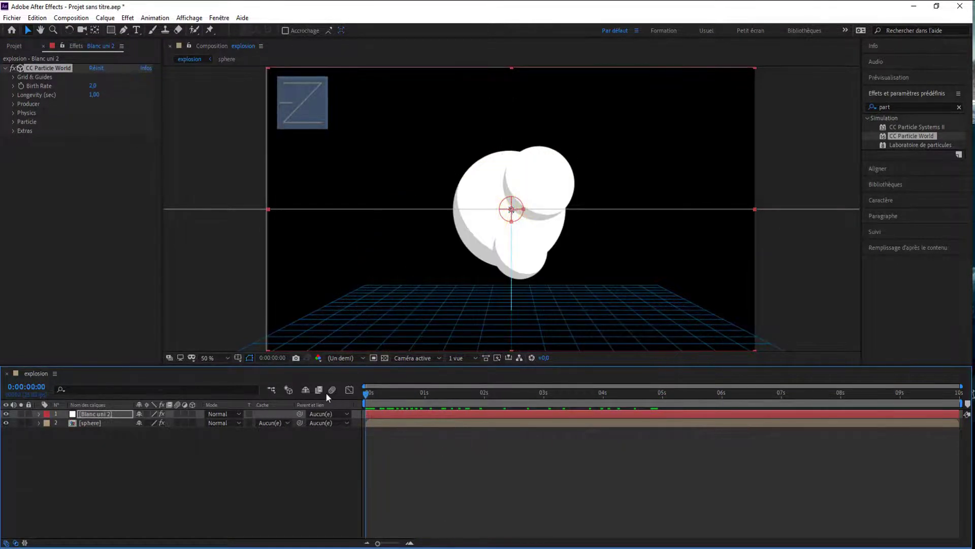
{"action": "left_click", "coordinate": [6, 423]}
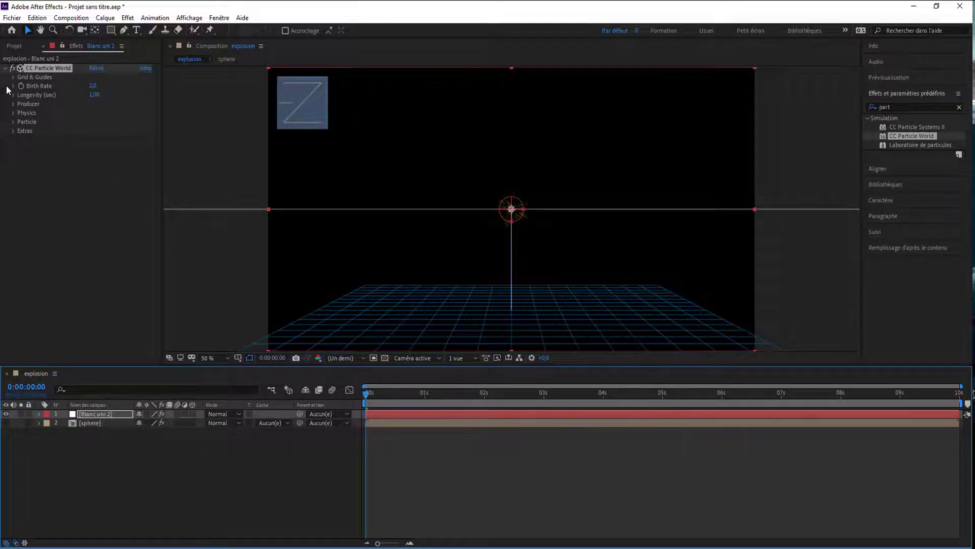
{"action": "left_click_drag", "start_coordinate": [92, 85], "coordinate": [12, 86]}
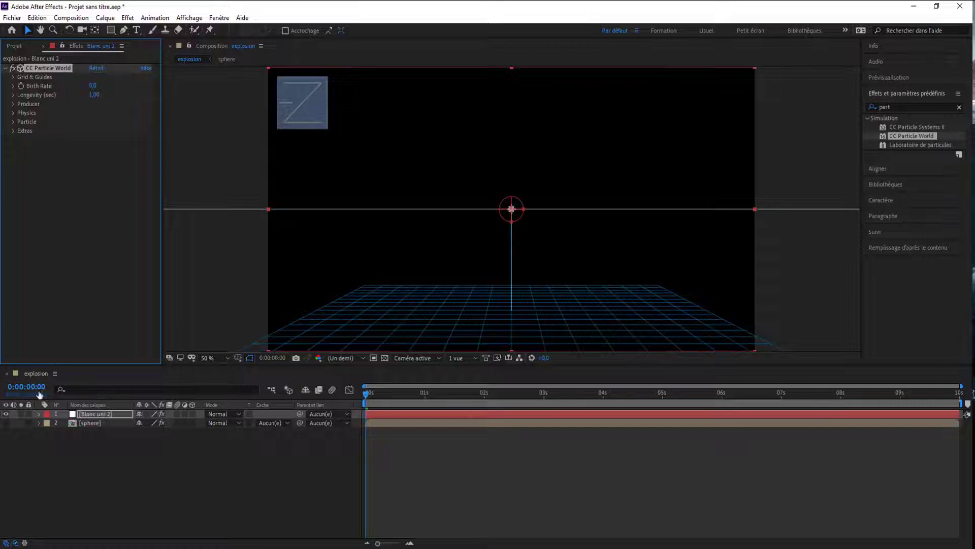
Step: Rename the white solid layer as "particule"
{"action": "left_click", "coordinate": [39, 414]}
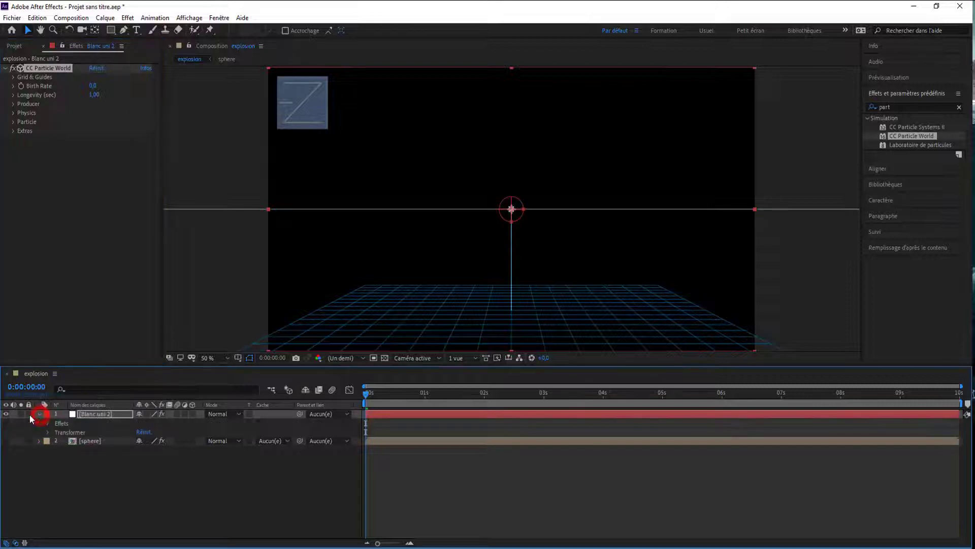
{"action": "double_click", "coordinate": [91, 413]}
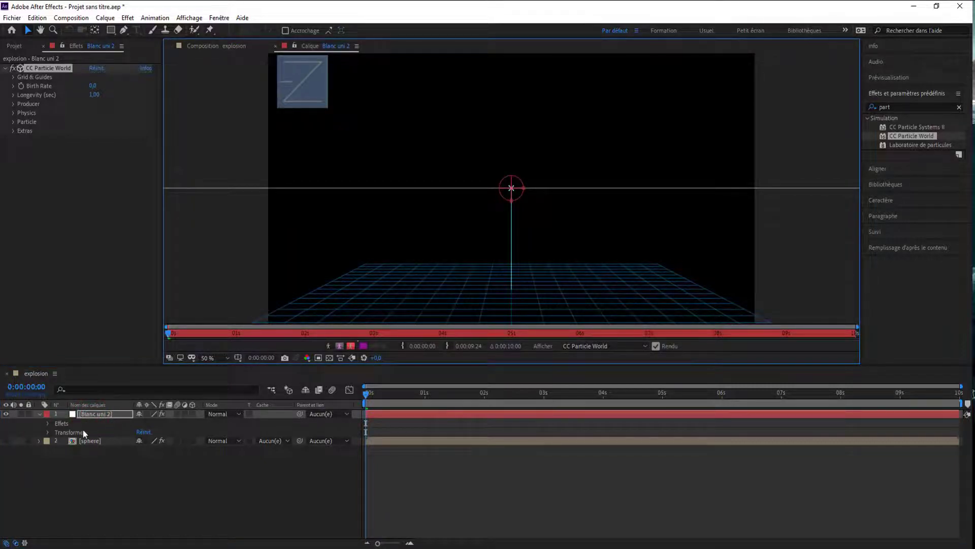
{"action": "left_click", "coordinate": [66, 424]}
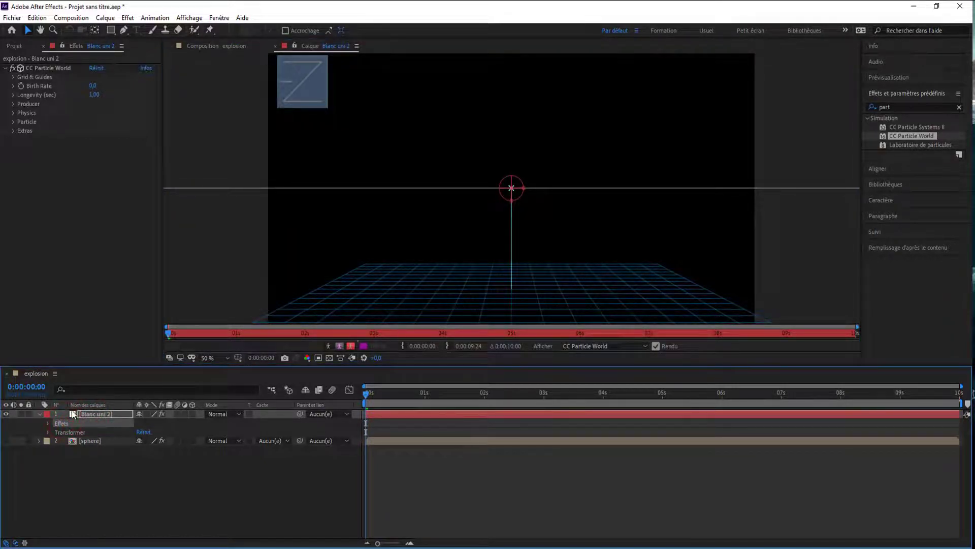
{"action": "left_click", "coordinate": [102, 413]}
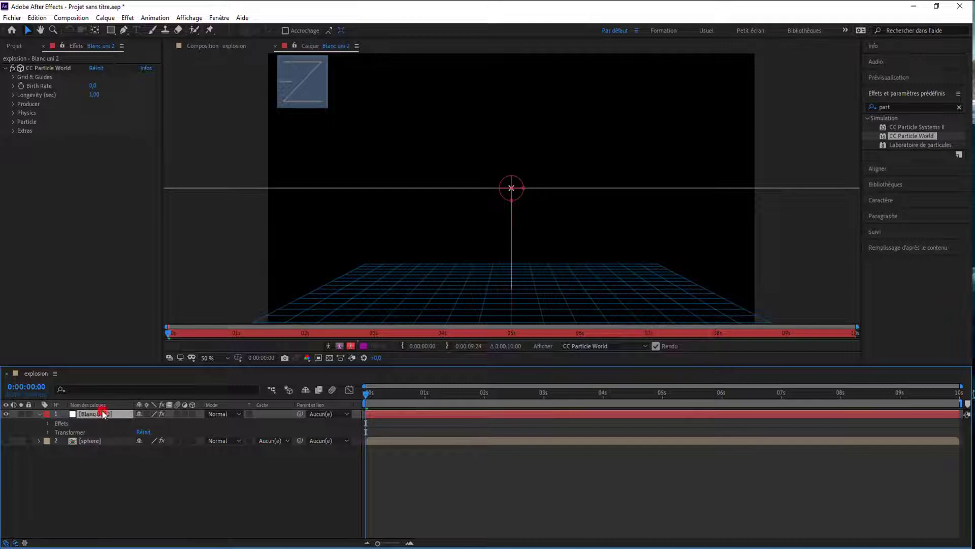
{"action": "key", "text": "Return"}
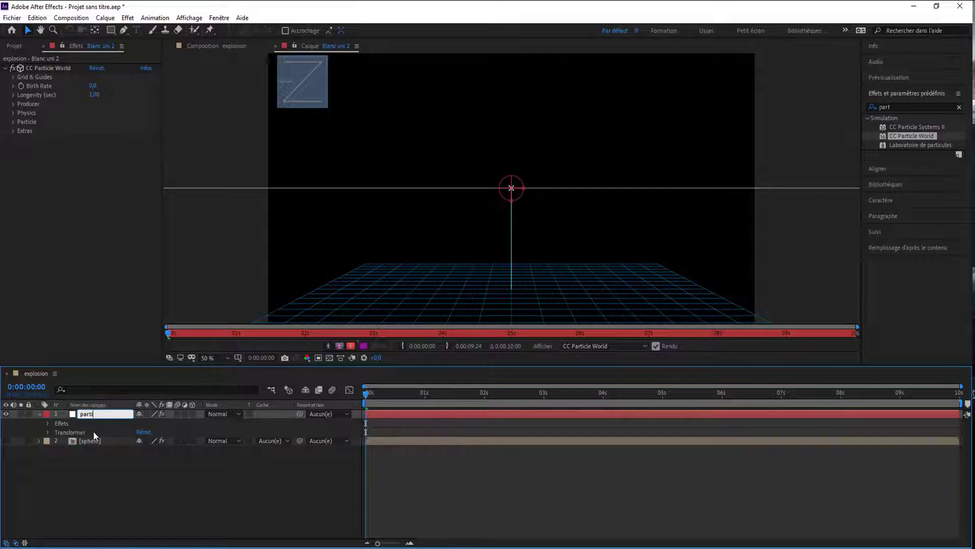
{"action": "type", "text": "particule"}
{"action": "left_click", "coordinate": [68, 471]}
Step: Keyframe the particule layer's Birth Rate at 0 at the start, 3.1 at 1 second and 0 at 2 seconds
{"action": "left_click", "coordinate": [48, 422]}
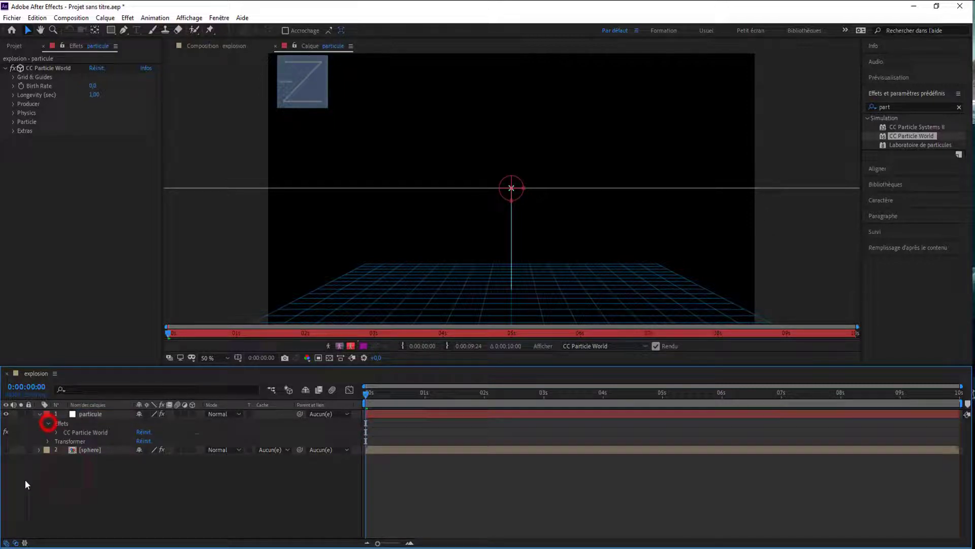
{"action": "left_click", "coordinate": [55, 431]}
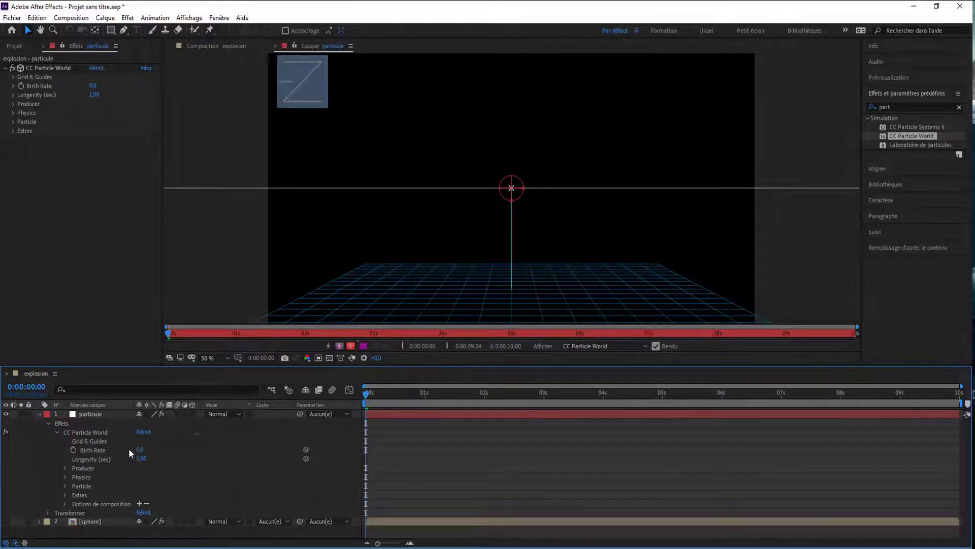
{"action": "left_click", "coordinate": [73, 449]}
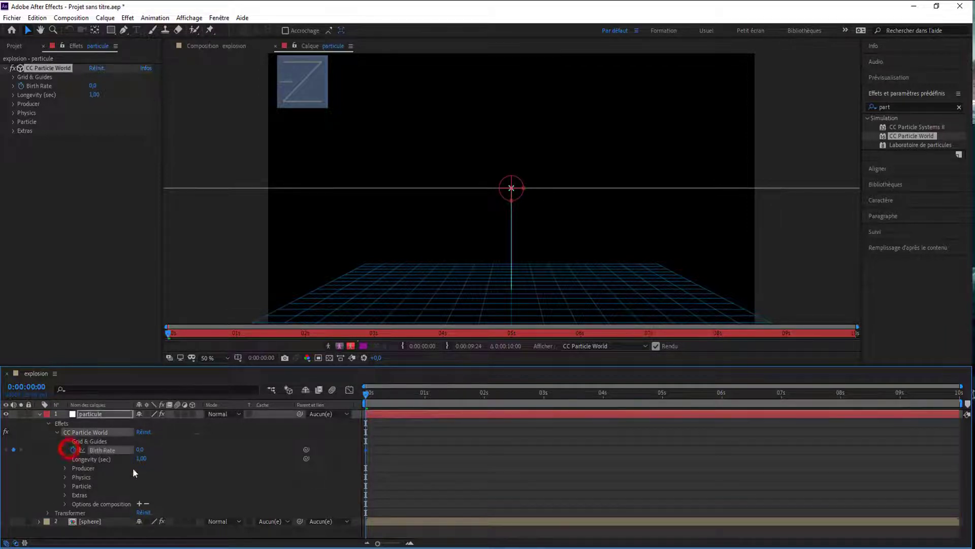
{"action": "left_click_drag", "start_coordinate": [368, 397], "coordinate": [426, 390]}
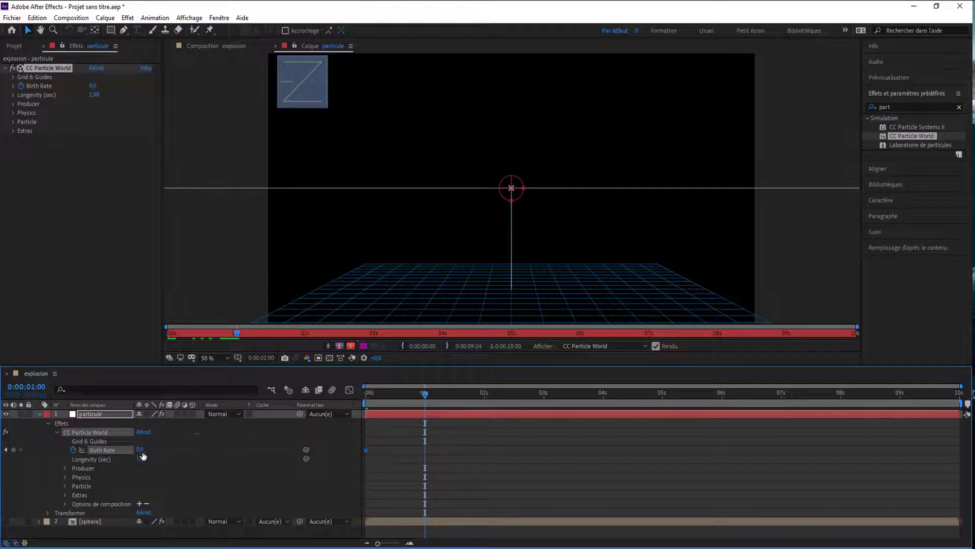
{"action": "left_click_drag", "start_coordinate": [138, 449], "coordinate": [153, 445]}
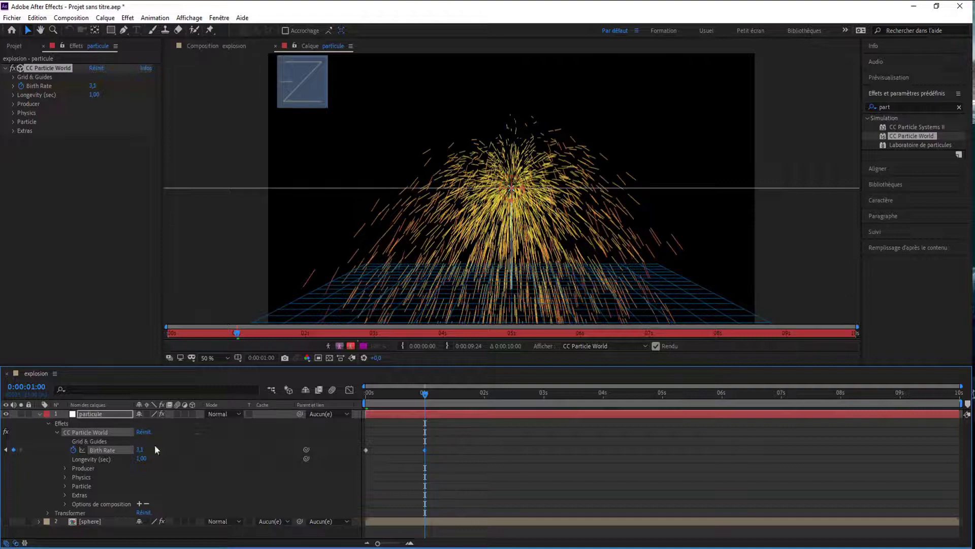
{"action": "left_click_drag", "start_coordinate": [429, 395], "coordinate": [483, 410]}
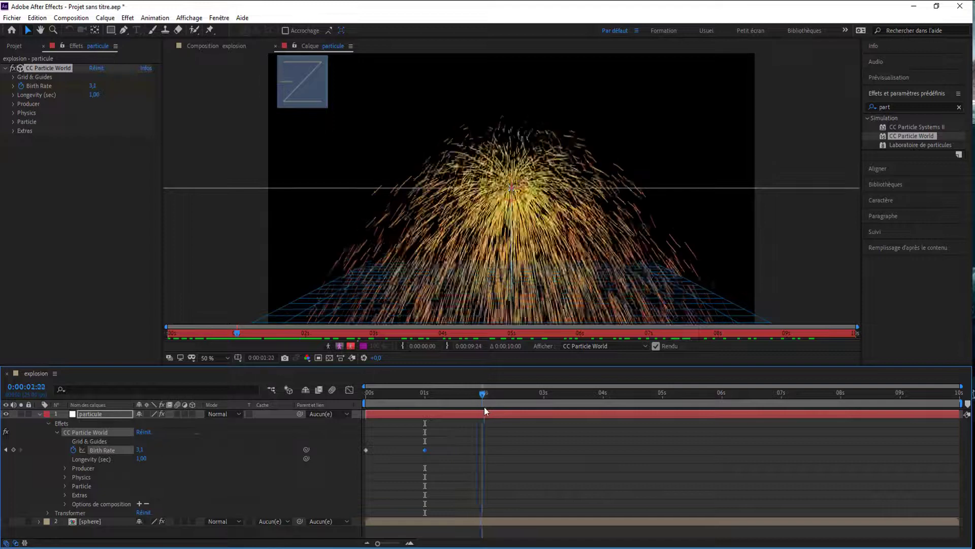
{"action": "left_click_drag", "start_coordinate": [140, 449], "coordinate": [124, 450]}
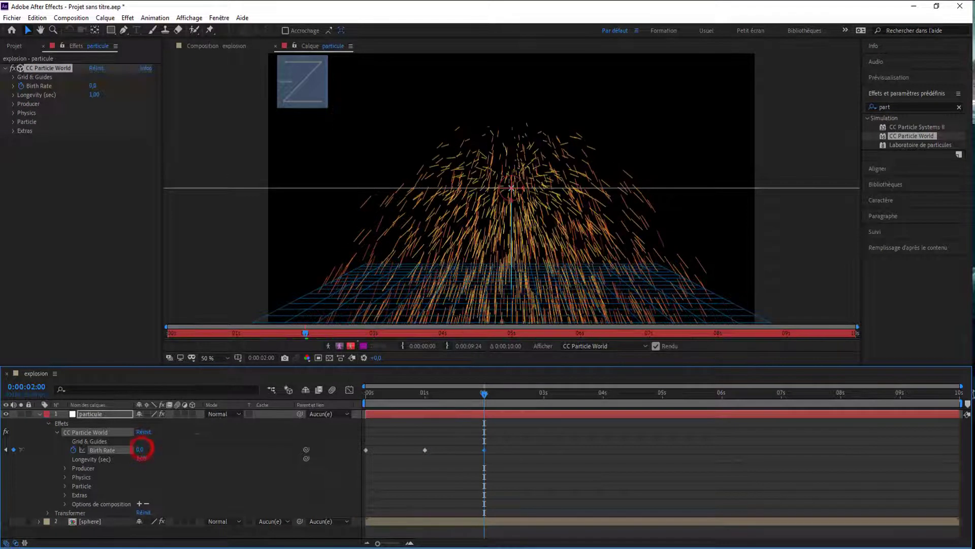
Step: Preview the particle burst from the start of the timeline and return to the first frame
{"action": "left_click_drag", "start_coordinate": [482, 394], "coordinate": [277, 387]}
{"action": "key", "text": "space"}
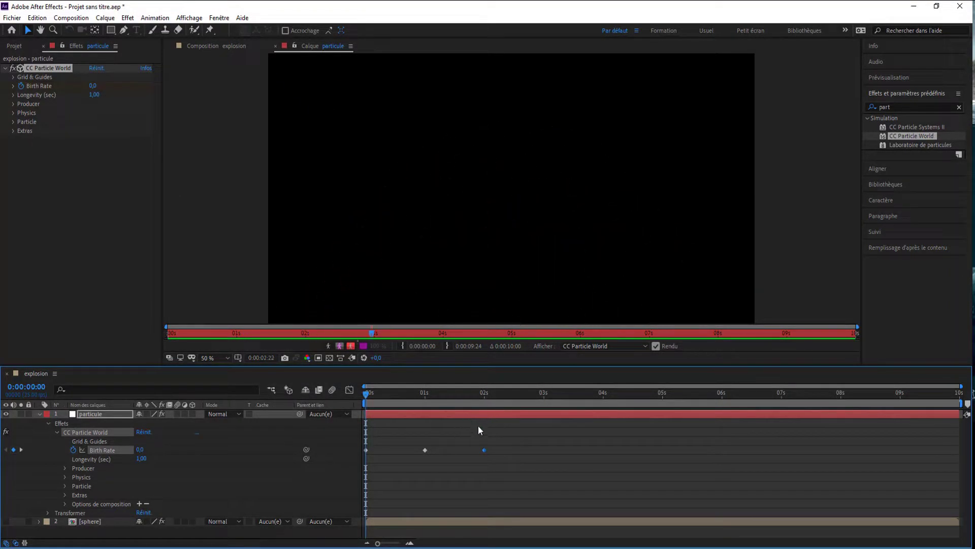
{"action": "left_click", "coordinate": [541, 398]}
{"action": "key", "text": "Home"}
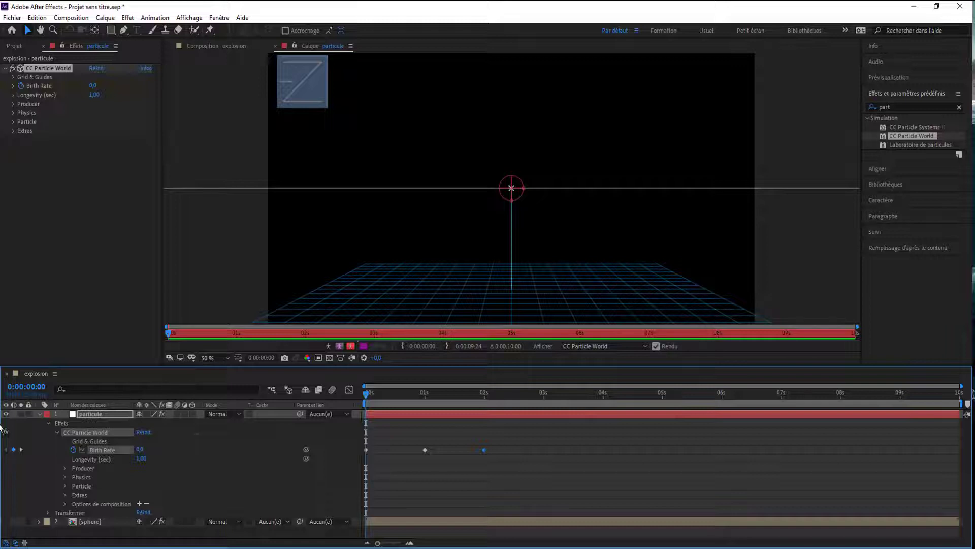
Step: Try a Longevity of 3.48 seconds for CC Particle World and scrub the timeline from the first frame to preview it
{"action": "left_click", "coordinate": [14, 95]}
{"action": "left_click", "coordinate": [57, 108]}
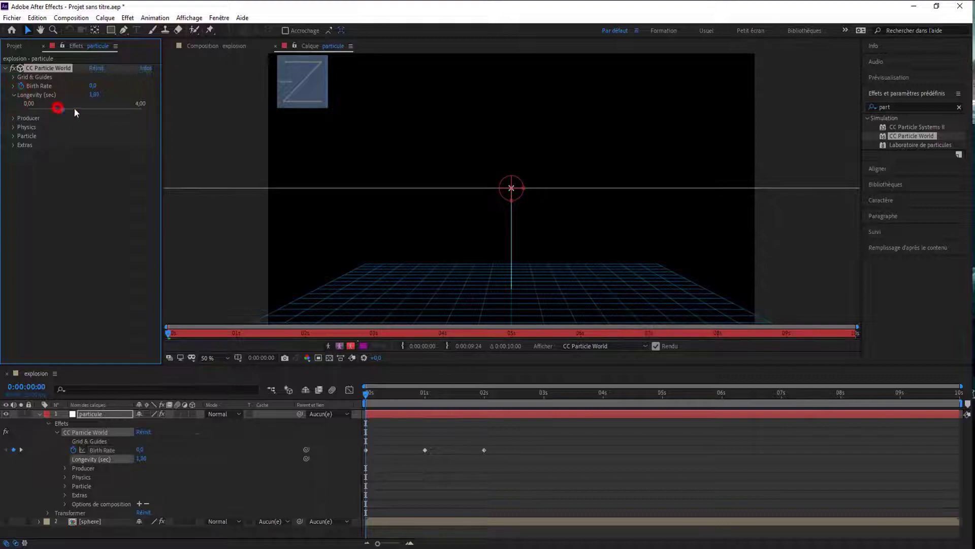
{"action": "left_click_drag", "start_coordinate": [74, 110], "coordinate": [127, 109]}
{"action": "left_click_drag", "start_coordinate": [369, 393], "coordinate": [407, 393]}
{"action": "key", "text": "Home"}
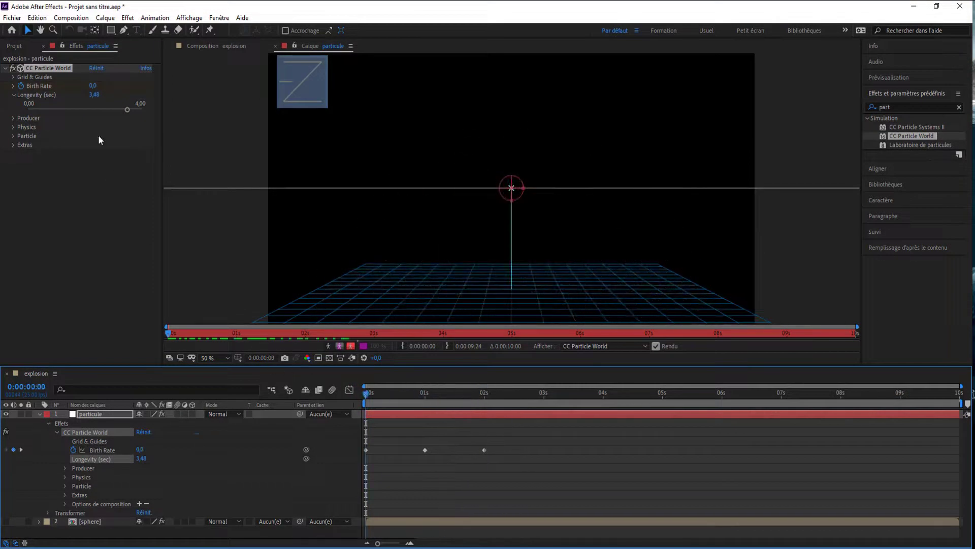
Step: Try a Longevity of 0 seconds and set it back to 1 second
{"action": "left_click_drag", "start_coordinate": [127, 109], "coordinate": [8, 110]}
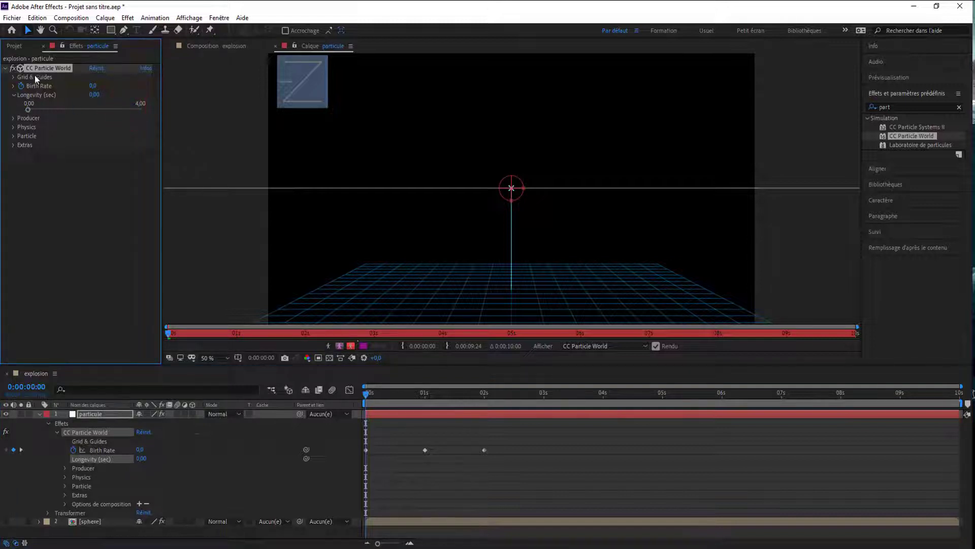
{"action": "left_click", "coordinate": [92, 95]}
{"action": "type", "text": "1"}
{"action": "key", "text": "Return"}
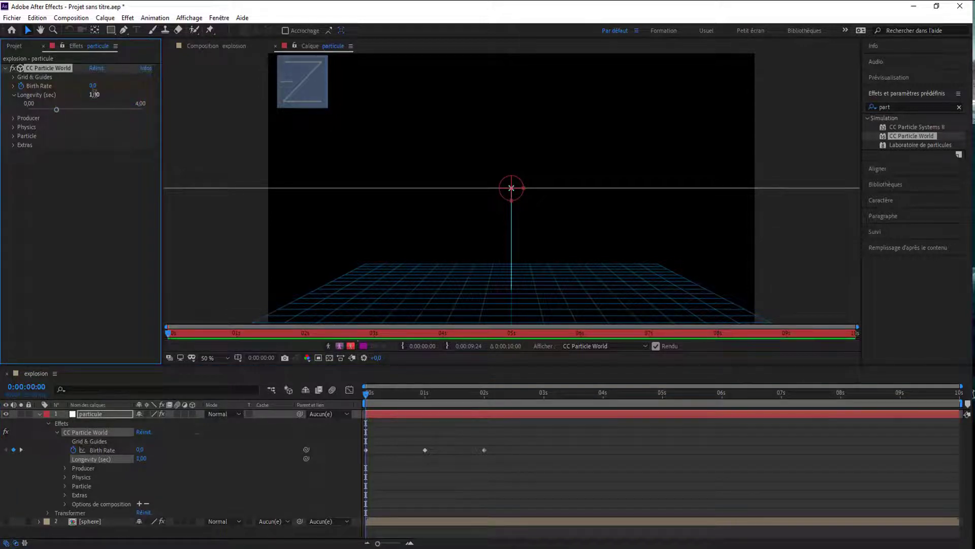
Step: Try the Twirl animation in CC Particle World's Physics settings and scrub the timeline to preview the particles
{"action": "left_click", "coordinate": [14, 127]}
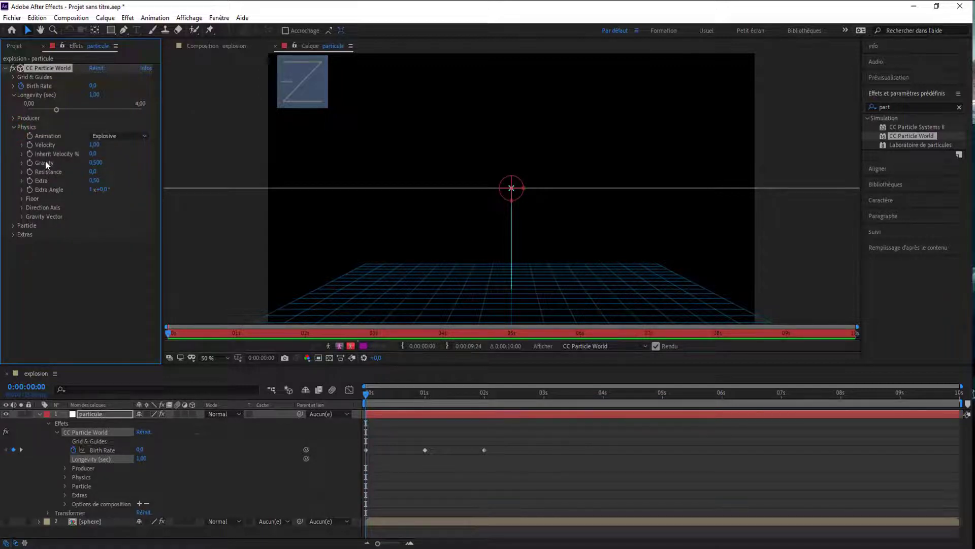
{"action": "left_click", "coordinate": [112, 136]}
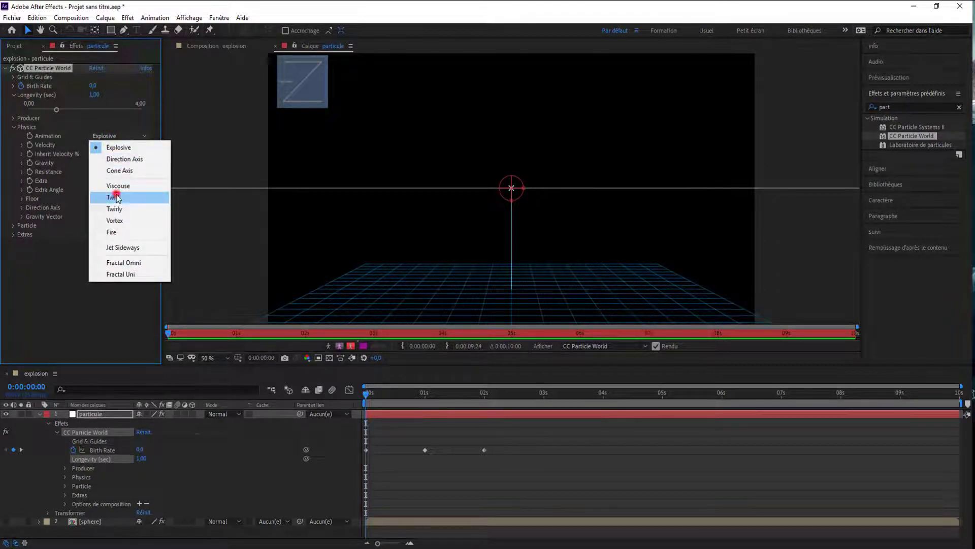
{"action": "left_click", "coordinate": [117, 198]}
{"action": "mouse_move", "coordinate": [366, 392]}
{"action": "left_mouse_down"}
{"action": "mouse_move", "coordinate": [436, 391]}
{"action": "mouse_move", "coordinate": [350, 389]}
{"action": "left_mouse_up"}
Step: Try the Vortex animation with a timeline preview and set the Physics animation back to Explosive
{"action": "left_click", "coordinate": [113, 136]}
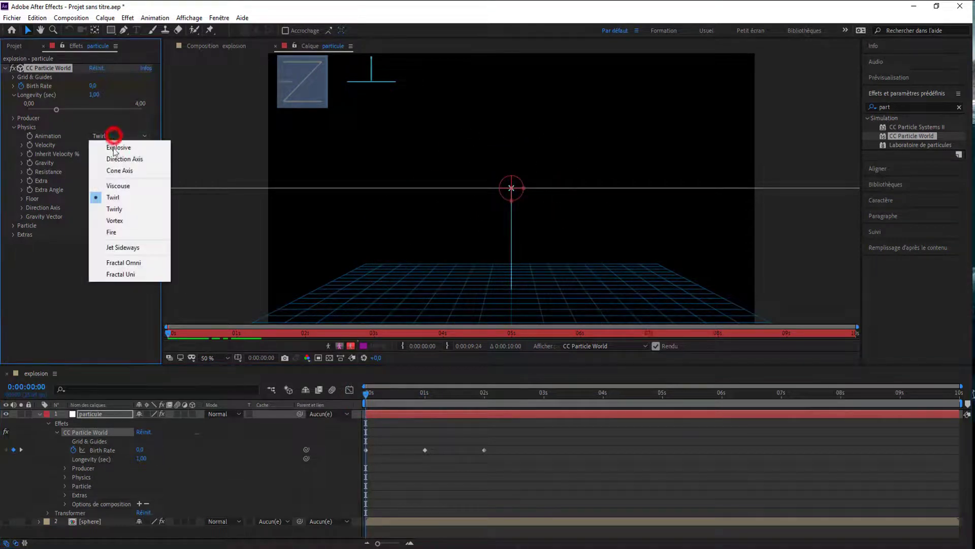
{"action": "left_click", "coordinate": [119, 220]}
{"action": "mouse_move", "coordinate": [365, 400]}
{"action": "left_mouse_down"}
{"action": "mouse_move", "coordinate": [430, 389]}
{"action": "mouse_move", "coordinate": [363, 390]}
{"action": "left_mouse_up"}
{"action": "left_click", "coordinate": [119, 138]}
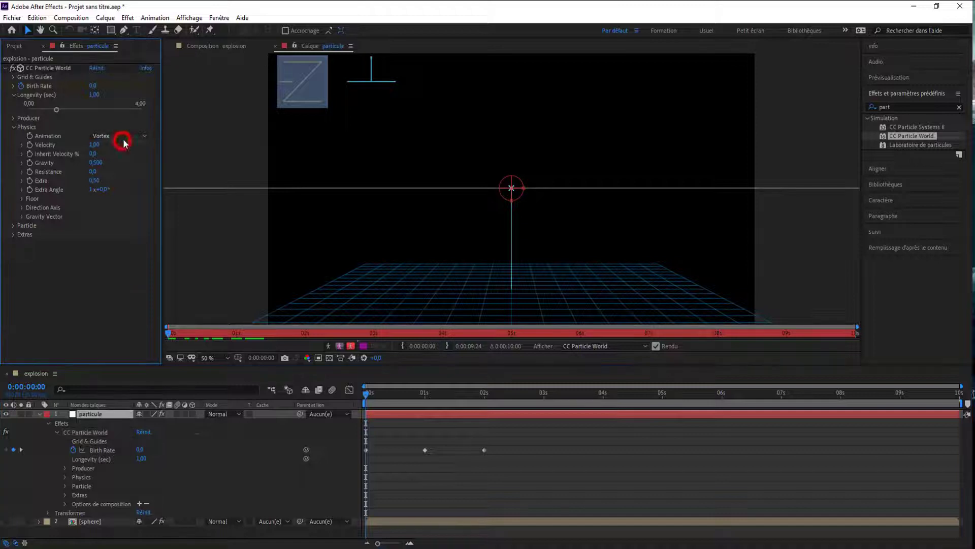
{"action": "left_click", "coordinate": [125, 149]}
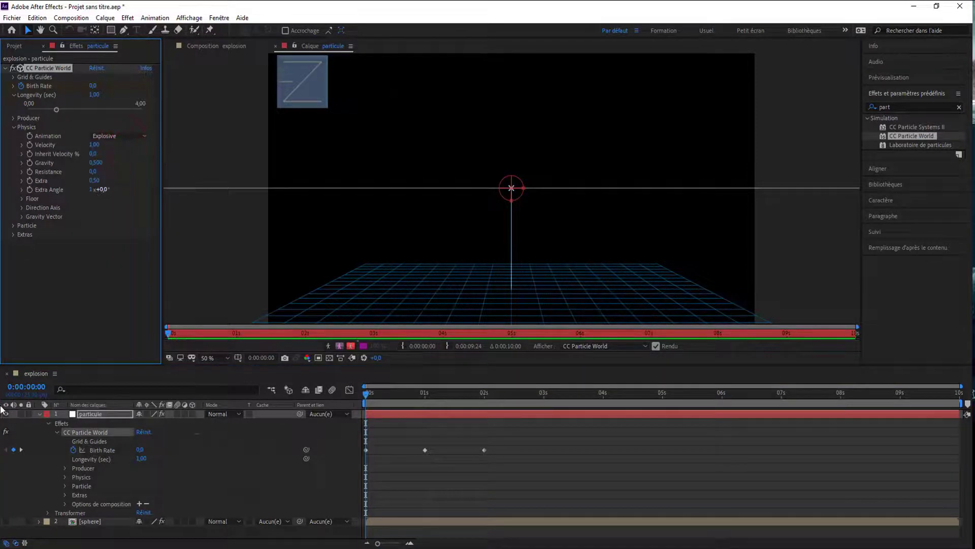
Step: Set the particles' Inherit Velocity % to 17 and scrub the timeline to preview the motion
{"action": "left_click", "coordinate": [92, 153]}
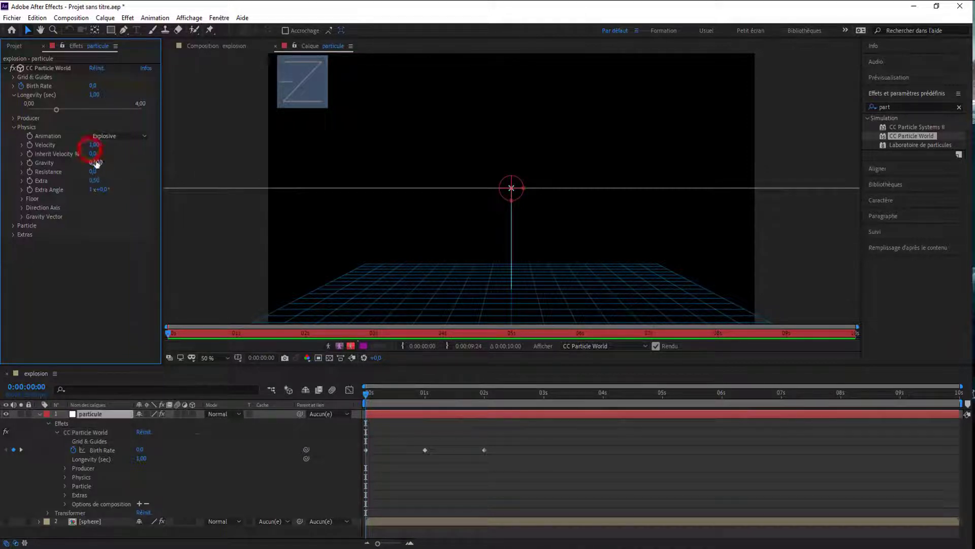
{"action": "left_click", "coordinate": [92, 153]}
{"action": "mouse_move", "coordinate": [365, 395]}
{"action": "left_mouse_down"}
{"action": "mouse_move", "coordinate": [419, 391]}
{"action": "mouse_move", "coordinate": [366, 394]}
{"action": "left_mouse_up"}
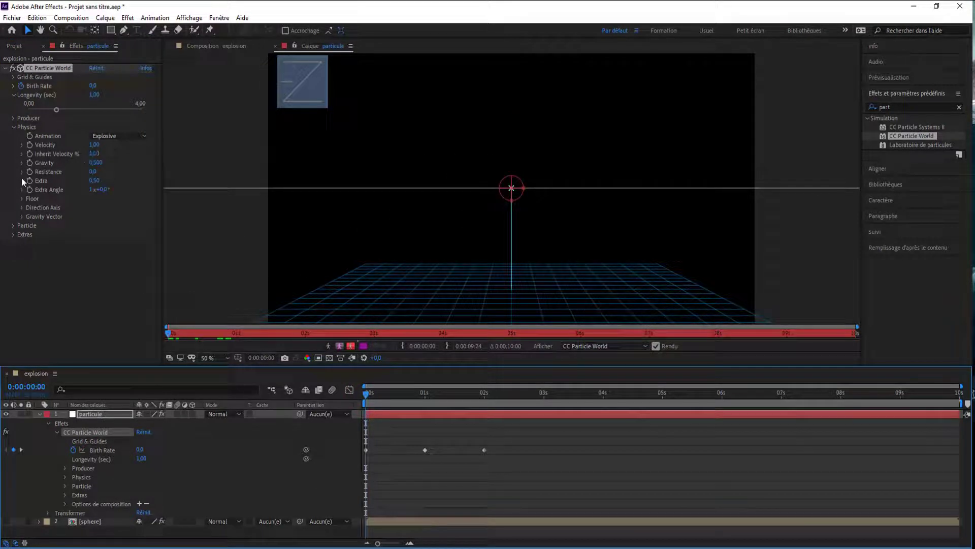
{"action": "left_click", "coordinate": [106, 163]}
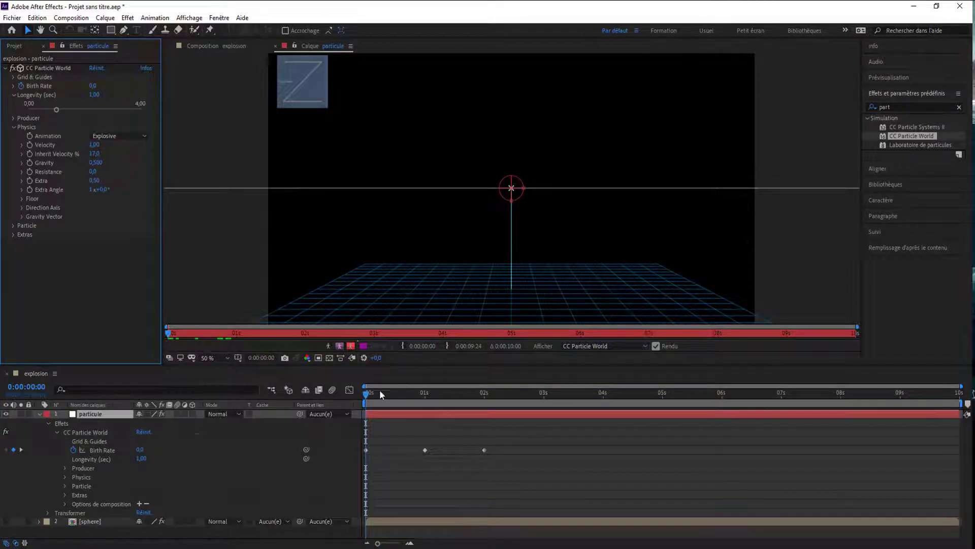
{"action": "mouse_move", "coordinate": [380, 394]}
{"action": "left_mouse_down"}
{"action": "mouse_move", "coordinate": [410, 388]}
{"action": "mouse_move", "coordinate": [366, 392]}
{"action": "left_mouse_up"}
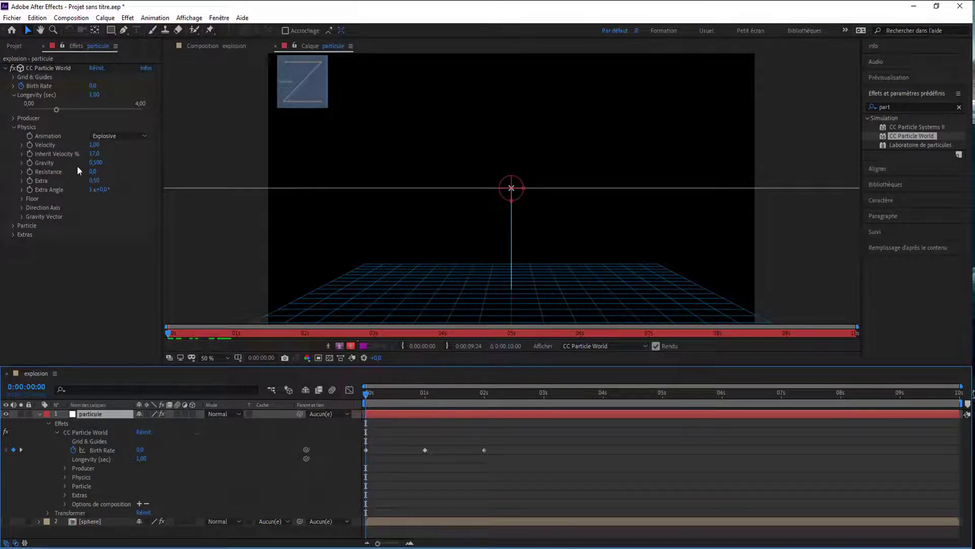
Step: Set the particles' Gravity to -0.4 and Resistance to 2.3, previewing the burst after each change
{"action": "left_click_drag", "start_coordinate": [95, 162], "coordinate": [80, 165]}
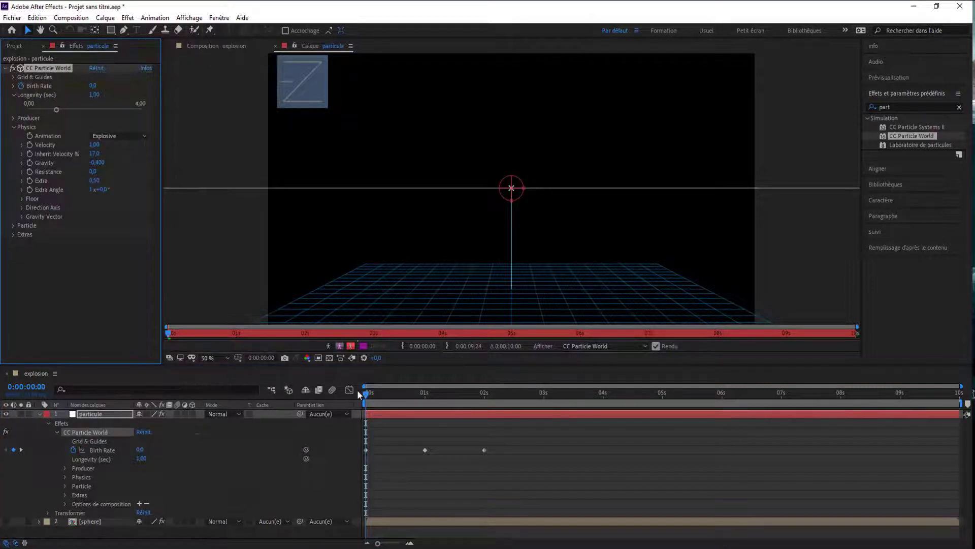
{"action": "left_click_drag", "start_coordinate": [366, 392], "coordinate": [276, 357]}
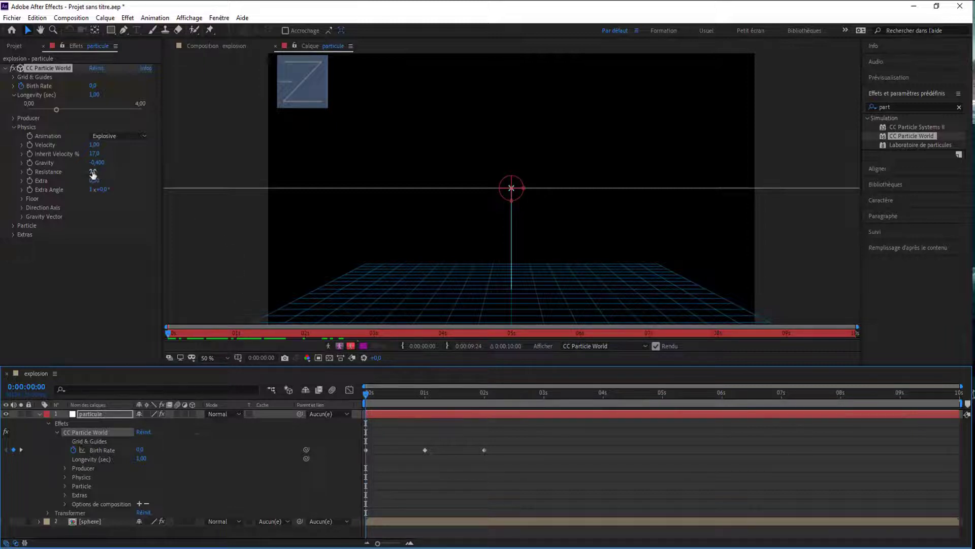
{"action": "left_click_drag", "start_coordinate": [93, 174], "coordinate": [109, 173]}
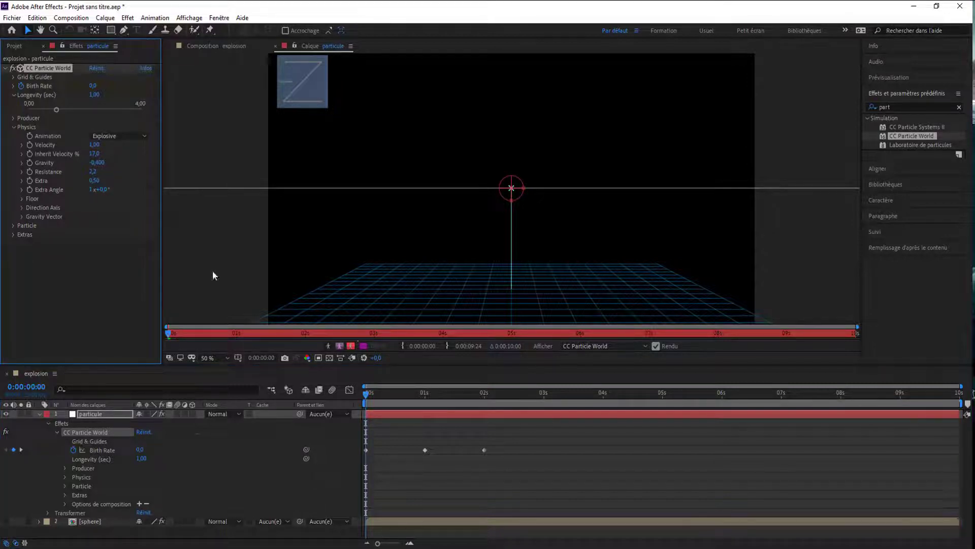
{"action": "left_click_drag", "start_coordinate": [366, 395], "coordinate": [291, 357]}
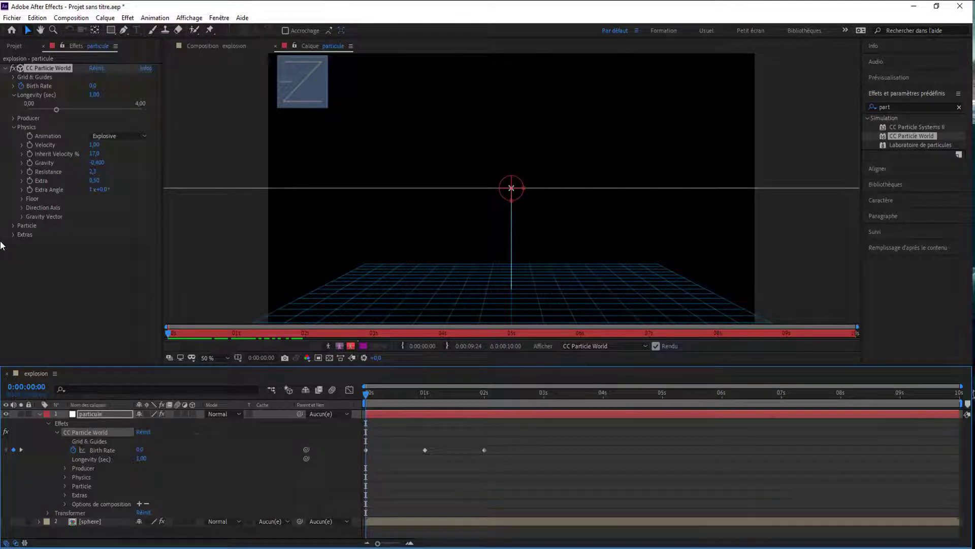
Step: Set the Floor Position to 0.21 and keep Particle Visibility at All in the Physics floor settings
{"action": "left_click", "coordinate": [22, 199]}
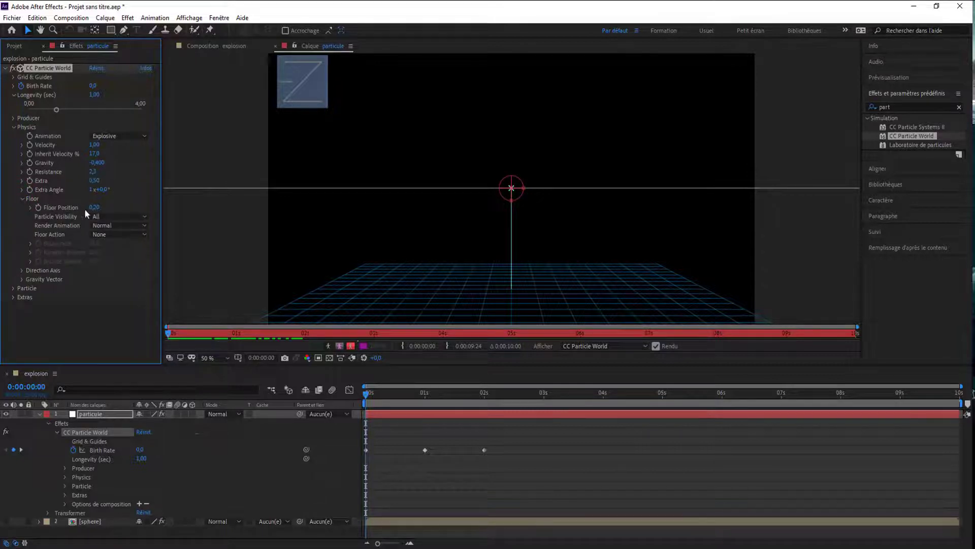
{"action": "mouse_move", "coordinate": [95, 208]}
{"action": "left_mouse_down"}
{"action": "mouse_move", "coordinate": [106, 209]}
{"action": "mouse_move", "coordinate": [93, 203]}
{"action": "left_mouse_up"}
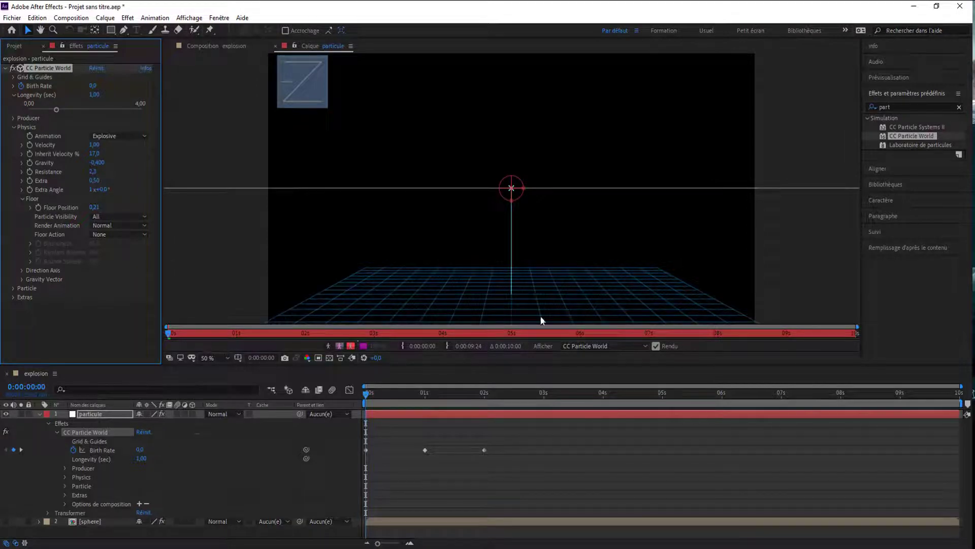
{"action": "left_click", "coordinate": [123, 217]}
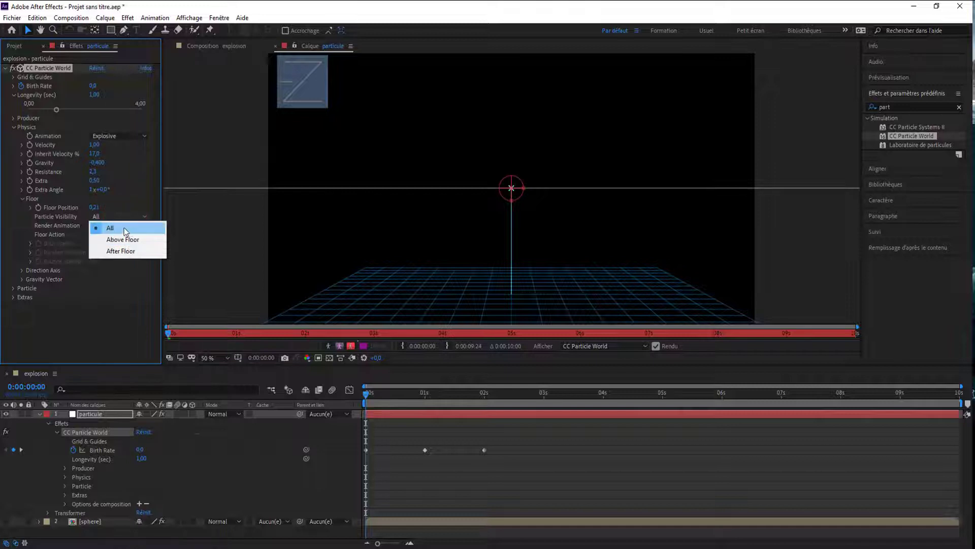
{"action": "left_click", "coordinate": [124, 229]}
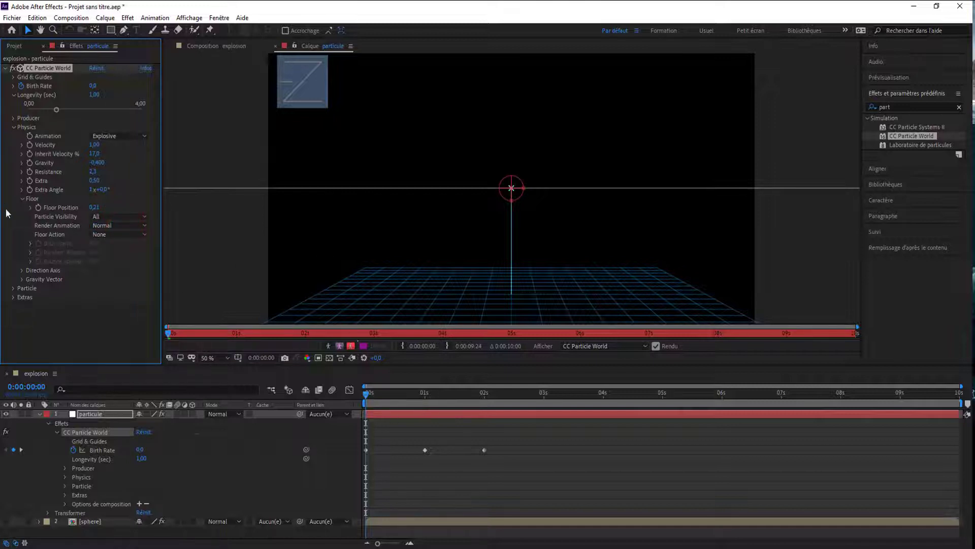
{"action": "left_click", "coordinate": [22, 199]}
{"action": "left_click", "coordinate": [21, 207]}
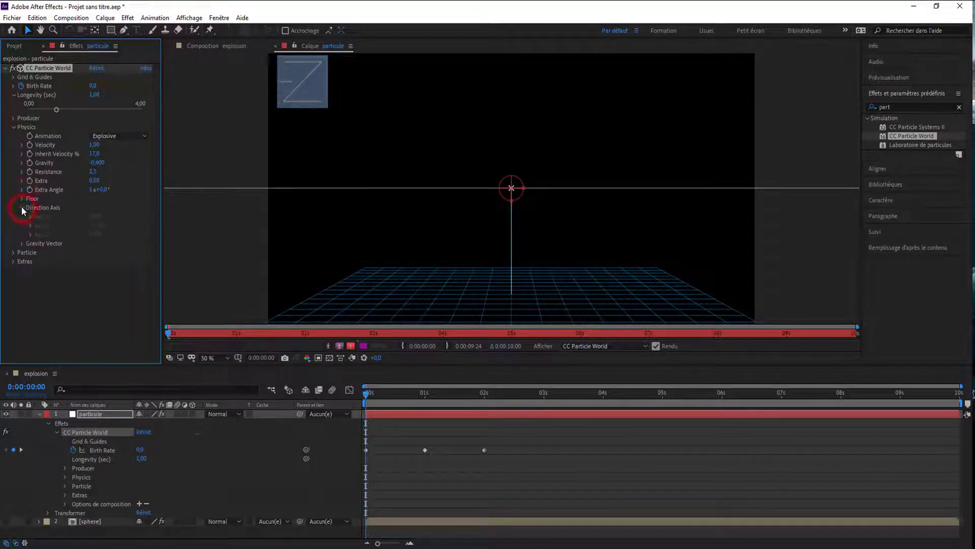
{"action": "left_click", "coordinate": [21, 208]}
{"action": "left_click", "coordinate": [22, 216]}
{"action": "left_click", "coordinate": [21, 216]}
Step: Change CC Particle World's Particle Type to Textured Square and scrub the timeline to preview it
{"action": "left_click", "coordinate": [15, 226]}
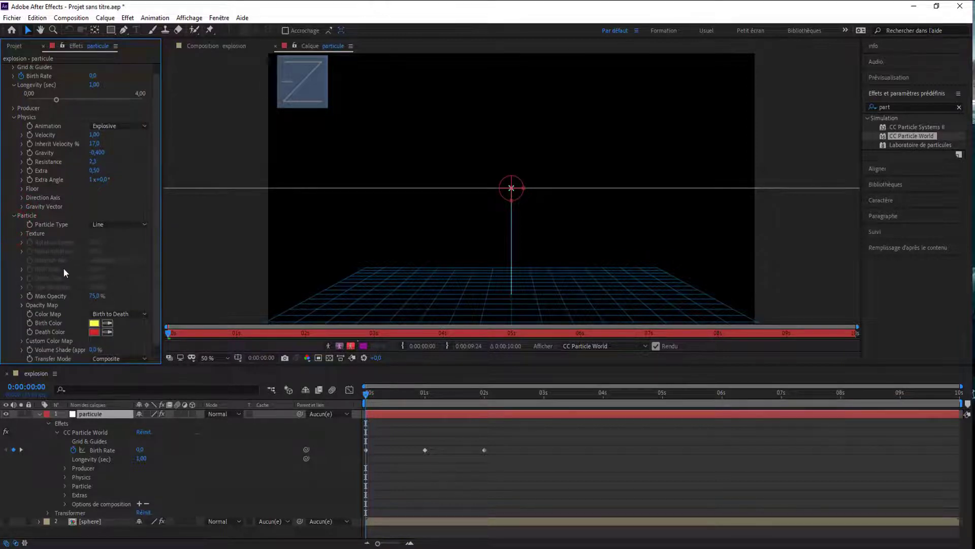
{"action": "scroll", "coordinate": [63, 268], "scroll_direction": "down", "scroll_amount": 1}
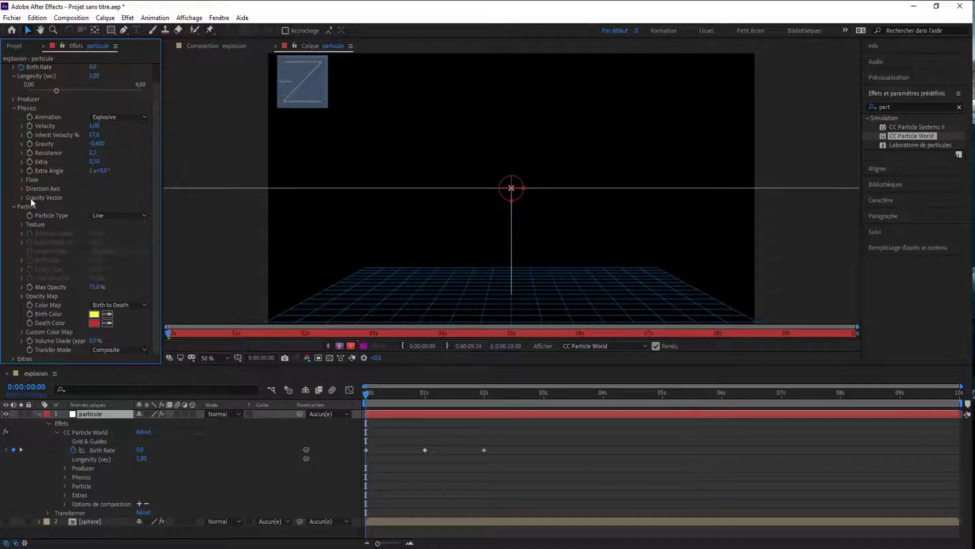
{"action": "left_click", "coordinate": [21, 224]}
{"action": "left_click", "coordinate": [113, 215]}
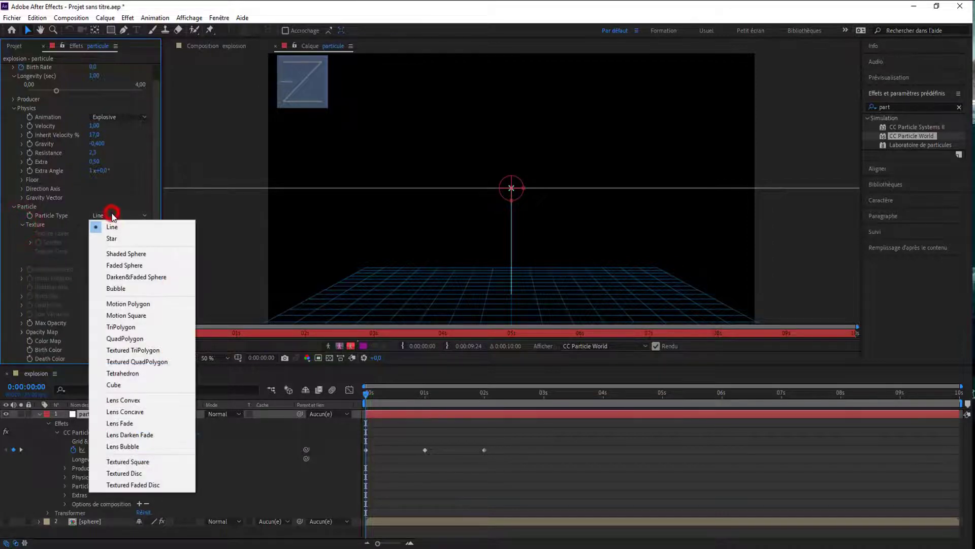
{"action": "left_click", "coordinate": [22, 225]}
{"action": "left_click", "coordinate": [22, 224]}
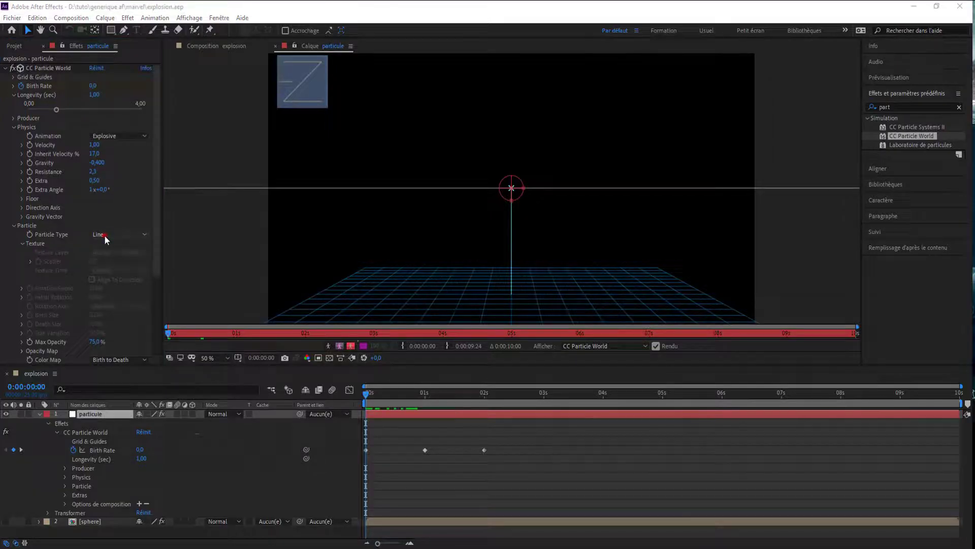
{"action": "left_click", "coordinate": [109, 234]}
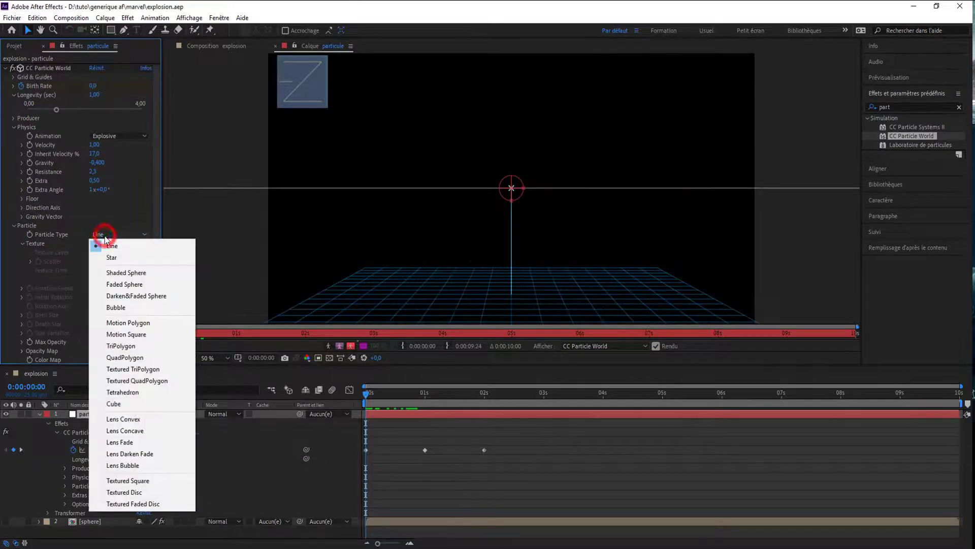
{"action": "left_click", "coordinate": [112, 481]}
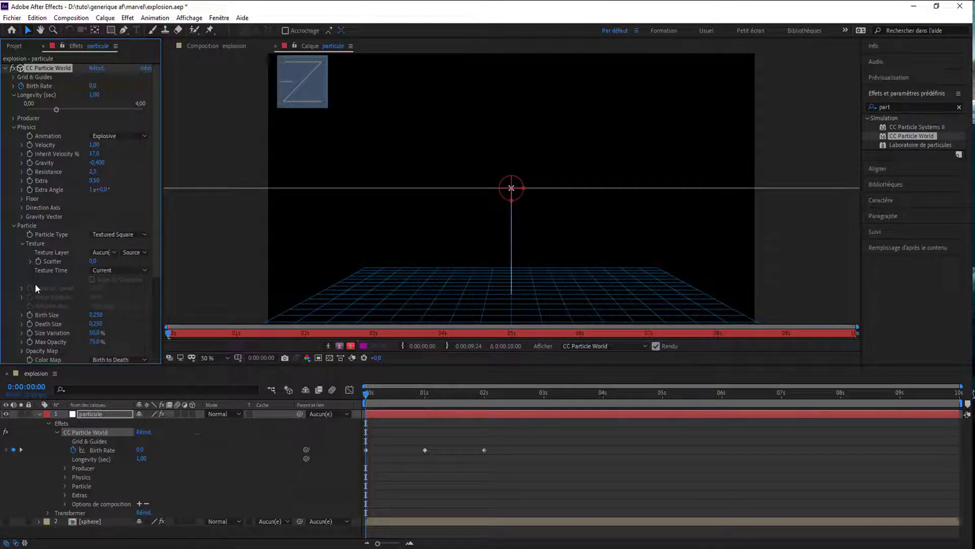
{"action": "left_click_drag", "start_coordinate": [360, 400], "coordinate": [330, 395]}
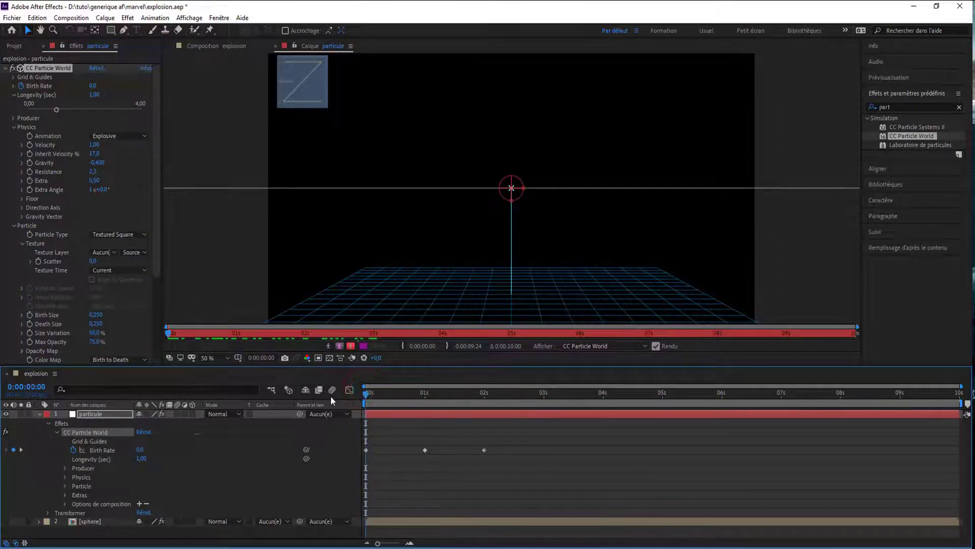
Step: Assign the sphere layer as the particles' Texture Layer and scrub the timeline to preview it
{"action": "left_click", "coordinate": [90, 252]}
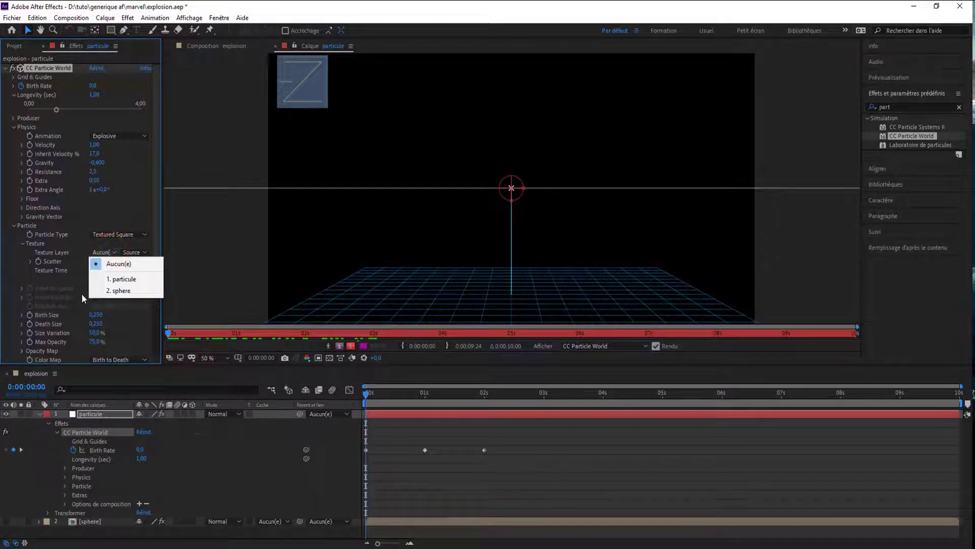
{"action": "left_click", "coordinate": [116, 290]}
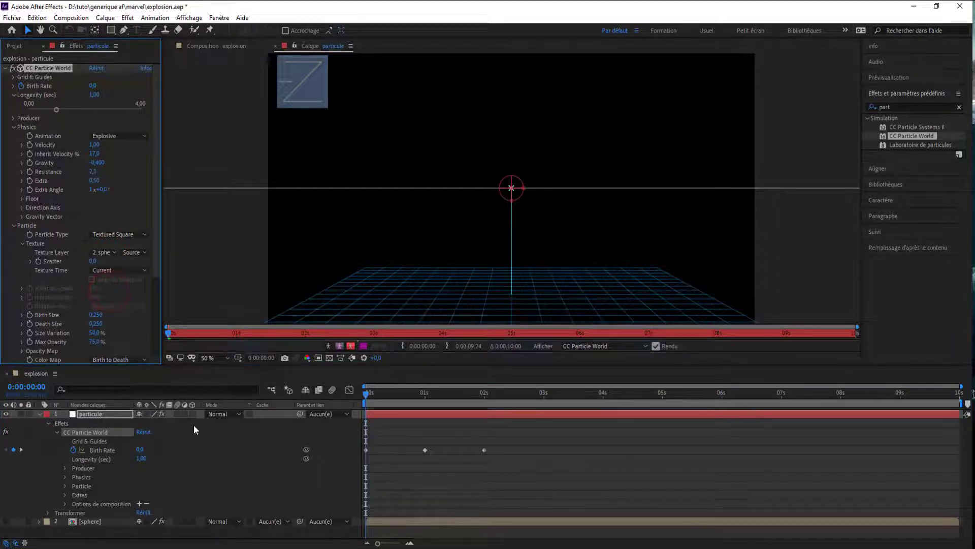
{"action": "mouse_move", "coordinate": [366, 392]}
{"action": "left_mouse_down"}
{"action": "mouse_move", "coordinate": [493, 395]}
{"action": "mouse_move", "coordinate": [366, 389]}
{"action": "left_mouse_up"}
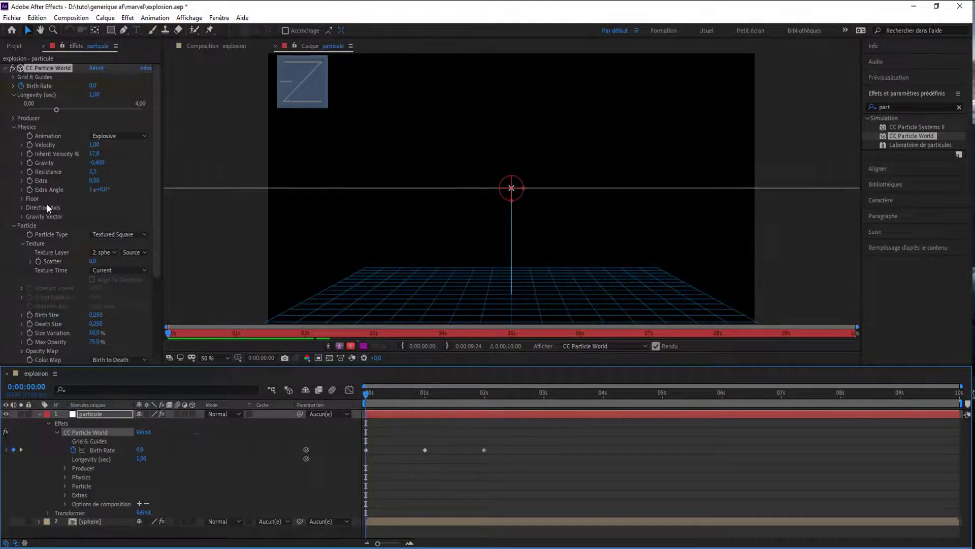
Step: Set the particles' Birth Size to 3 and preview the explosion from the start in the composition view
{"action": "scroll", "coordinate": [61, 214], "scroll_direction": "down", "scroll_amount": 3}
{"action": "left_click_drag", "start_coordinate": [367, 394], "coordinate": [350, 380]}
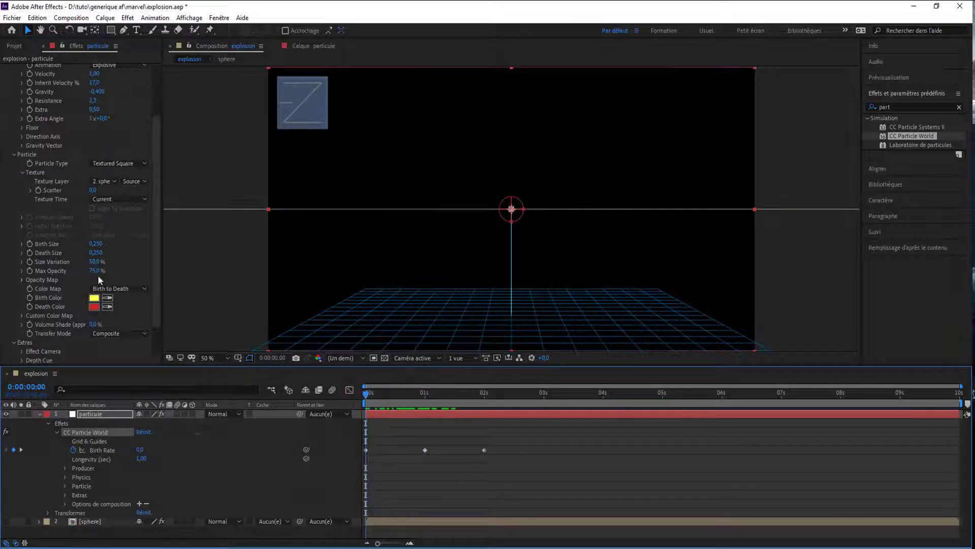
{"action": "left_click", "coordinate": [95, 243]}
{"action": "type", "text": "3"}
{"action": "key", "text": "Return"}
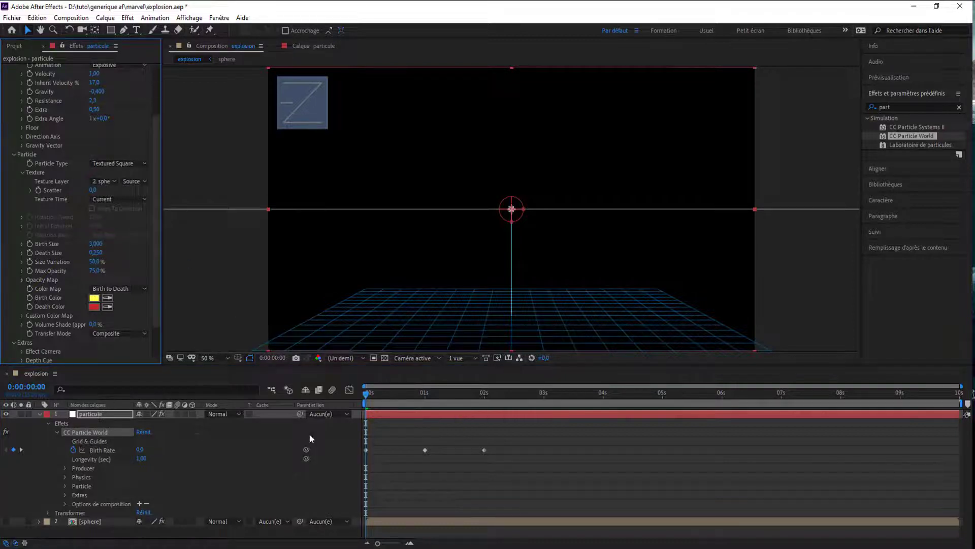
{"action": "left_click_drag", "start_coordinate": [367, 394], "coordinate": [303, 404]}
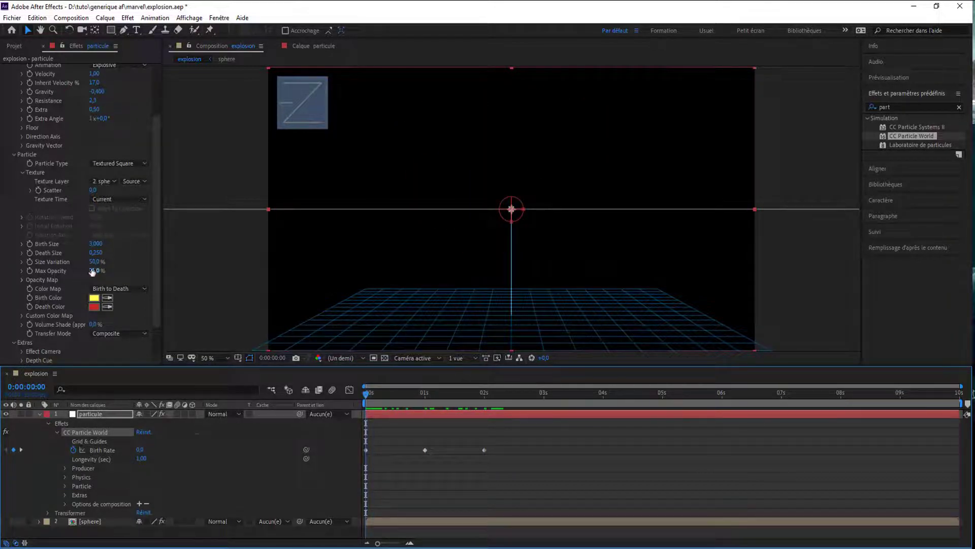
Step: Set the particles' Max Opacity to 100% and Color Map to Origin Constant, scrubbing the start of the timeline to preview
{"action": "left_click_drag", "start_coordinate": [93, 271], "coordinate": [147, 292]}
{"action": "left_click_drag", "start_coordinate": [366, 394], "coordinate": [203, 388]}
{"action": "left_click", "coordinate": [129, 287]}
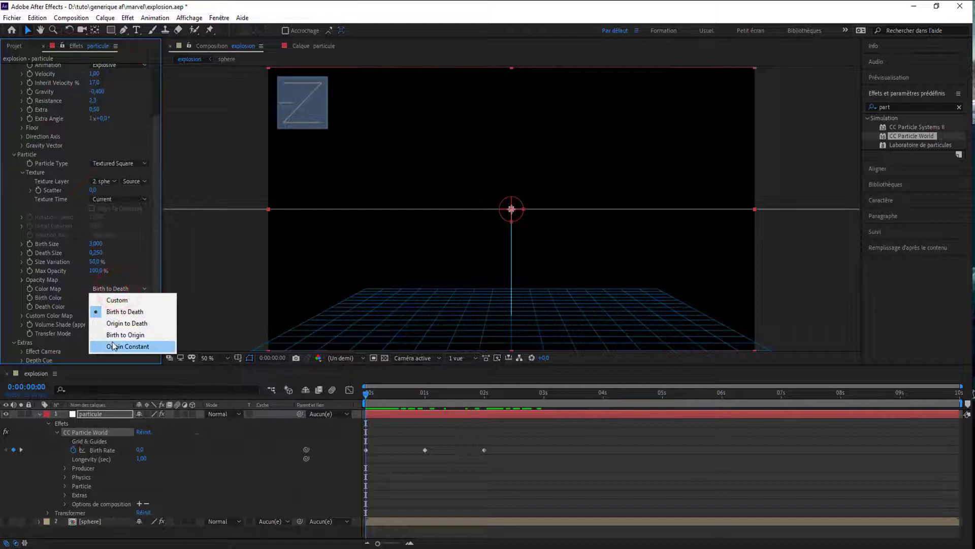
{"action": "left_click", "coordinate": [128, 346]}
{"action": "left_click", "coordinate": [376, 401]}
{"action": "left_click_drag", "start_coordinate": [382, 395], "coordinate": [355, 402]}
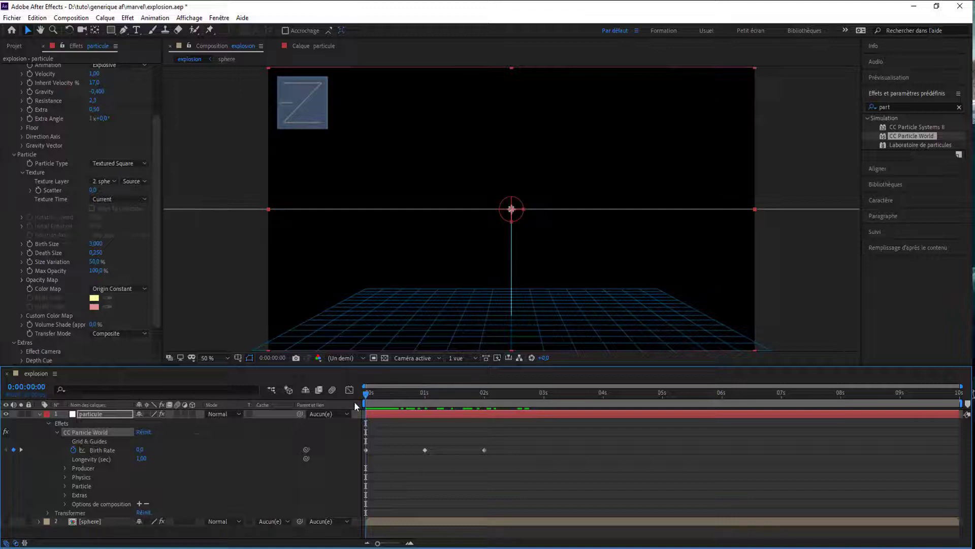
Step: Adjust CC Particle World's Gravity to -0.340 and play the explosion from the start
{"action": "left_click_drag", "start_coordinate": [97, 92], "coordinate": [100, 93]}
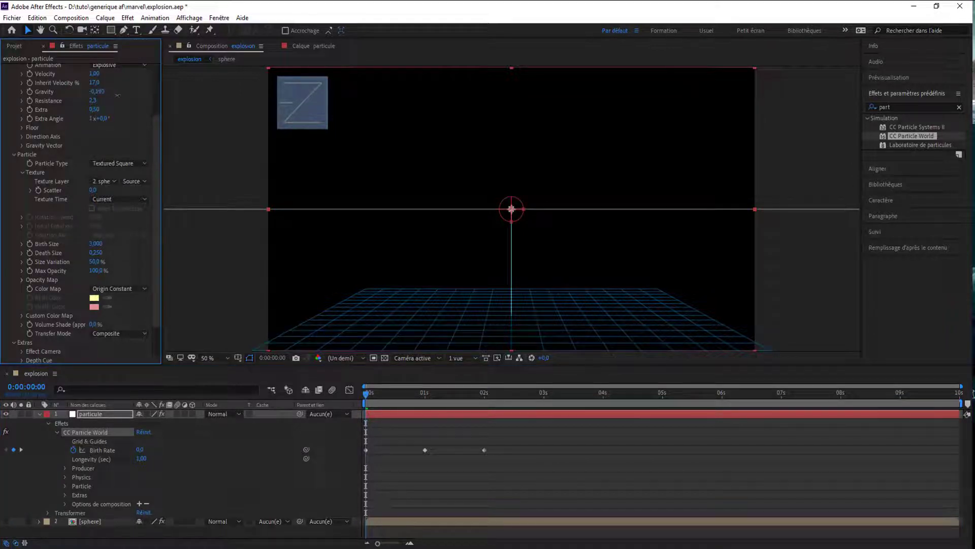
{"action": "left_click_drag", "start_coordinate": [367, 390], "coordinate": [442, 382]}
{"action": "left_click_drag", "start_coordinate": [331, 357], "coordinate": [401, 359]}
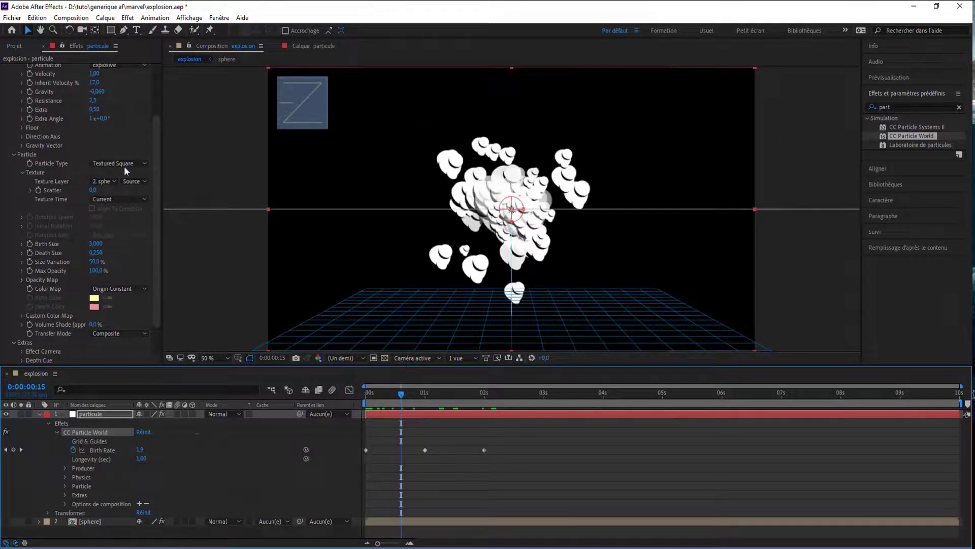
{"action": "mouse_move", "coordinate": [101, 93]}
{"action": "left_mouse_down"}
{"action": "mouse_move", "coordinate": [51, 93]}
{"action": "mouse_move", "coordinate": [85, 93]}
{"action": "left_mouse_up"}
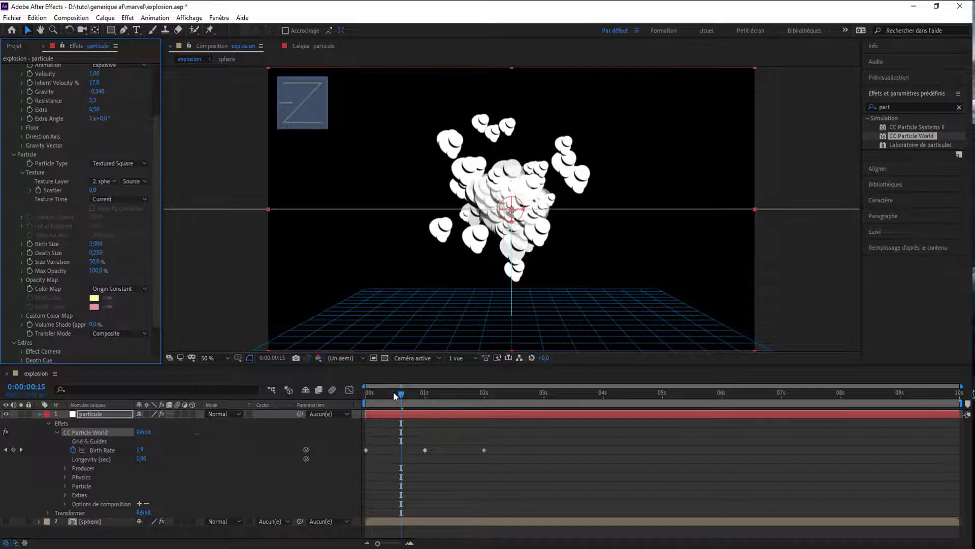
{"action": "left_click_drag", "start_coordinate": [399, 392], "coordinate": [343, 355]}
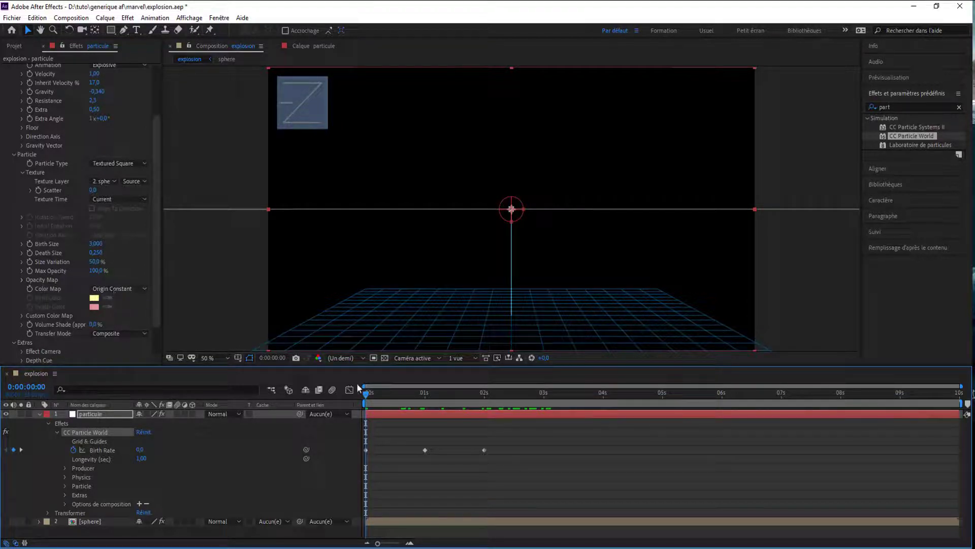
{"action": "left_click_drag", "start_coordinate": [365, 391], "coordinate": [306, 390]}
{"action": "key", "text": "space"}
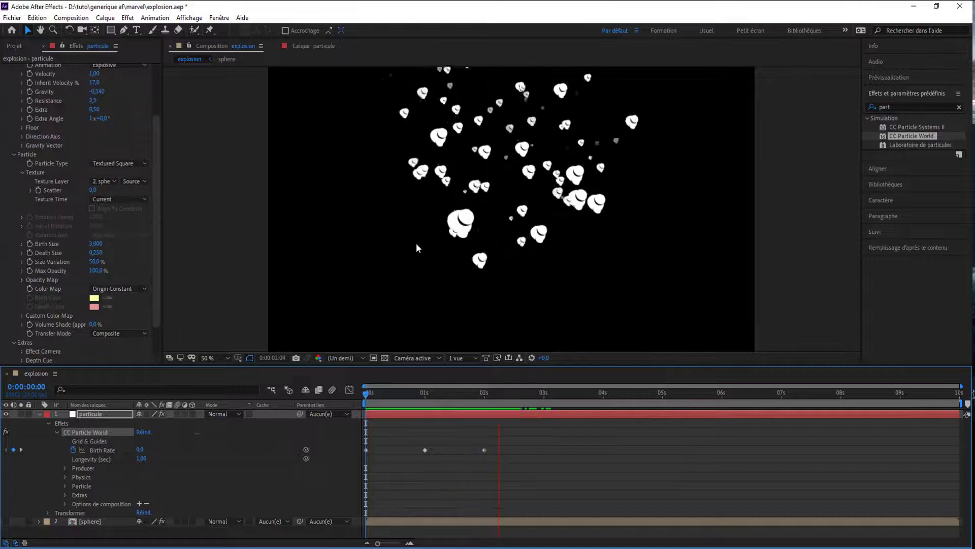
Step: Move the second and third Birth Rate keyframes close to the start, within roughly the first half second, and preview the explosion
{"action": "left_click_drag", "start_coordinate": [500, 430], "coordinate": [397, 450]}
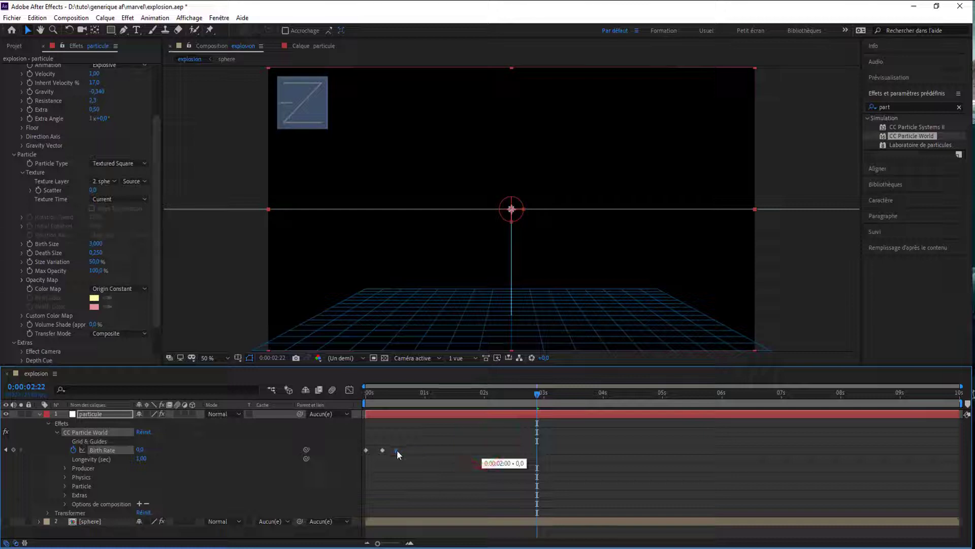
{"action": "left_click", "coordinate": [369, 392]}
{"action": "key", "text": "space"}
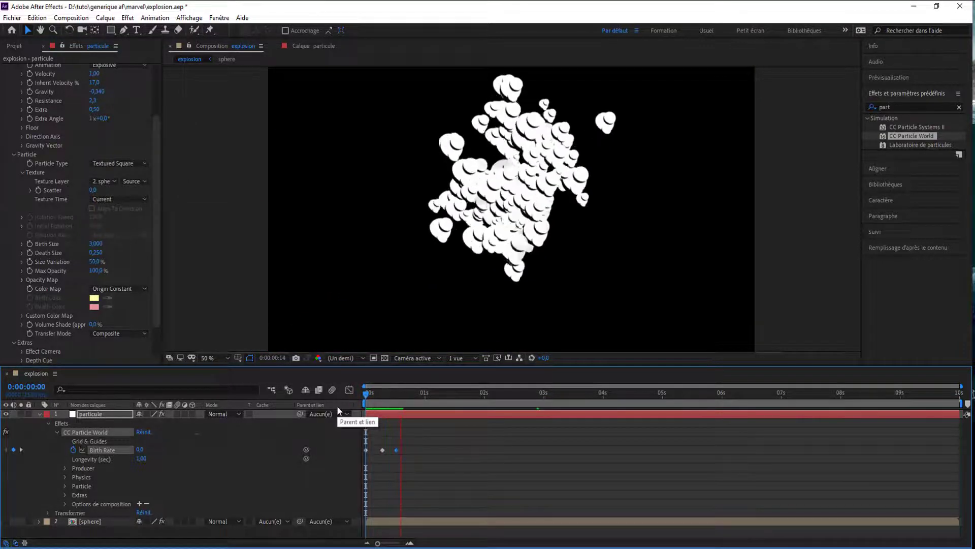
{"action": "left_click", "coordinate": [370, 392]}
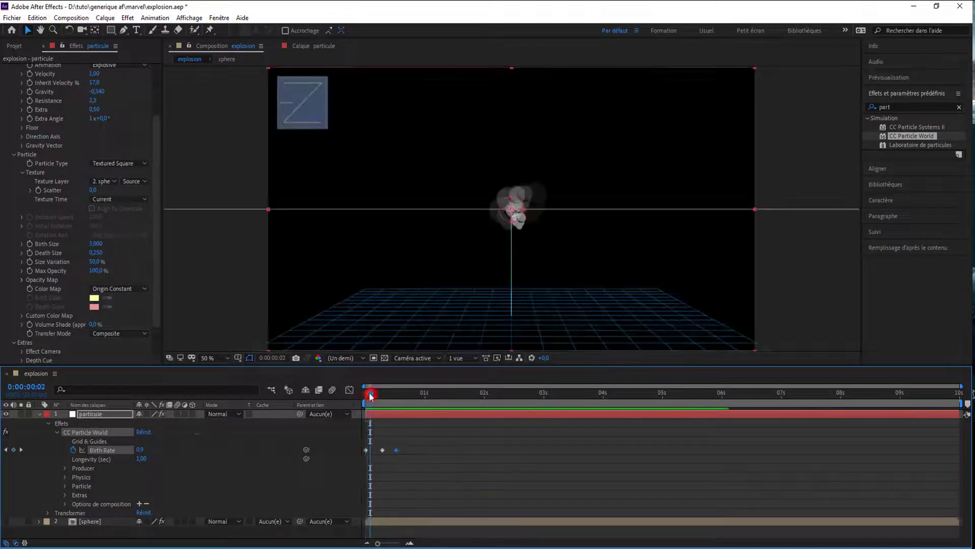
{"action": "key", "text": "space"}
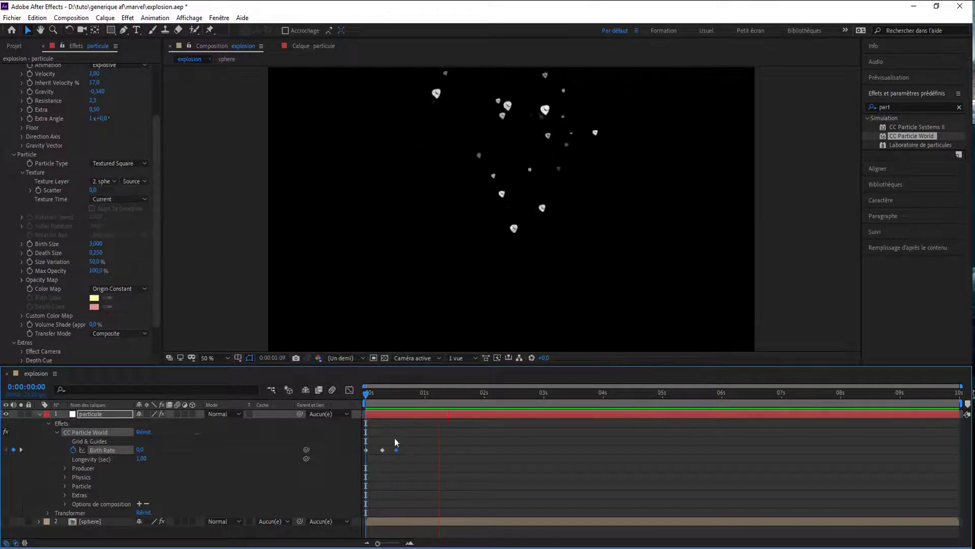
Step: Shift the last two Birth Rate keyframes together a few frames away from the start and replay the explosion
{"action": "left_click_drag", "start_coordinate": [415, 446], "coordinate": [389, 450]}
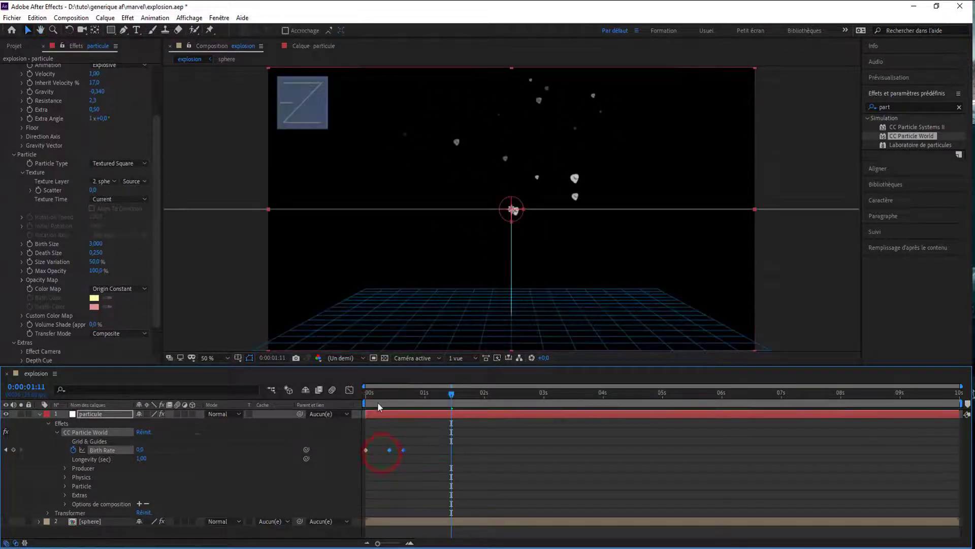
{"action": "left_click_drag", "start_coordinate": [377, 401], "coordinate": [336, 396]}
{"action": "key", "text": "space"}
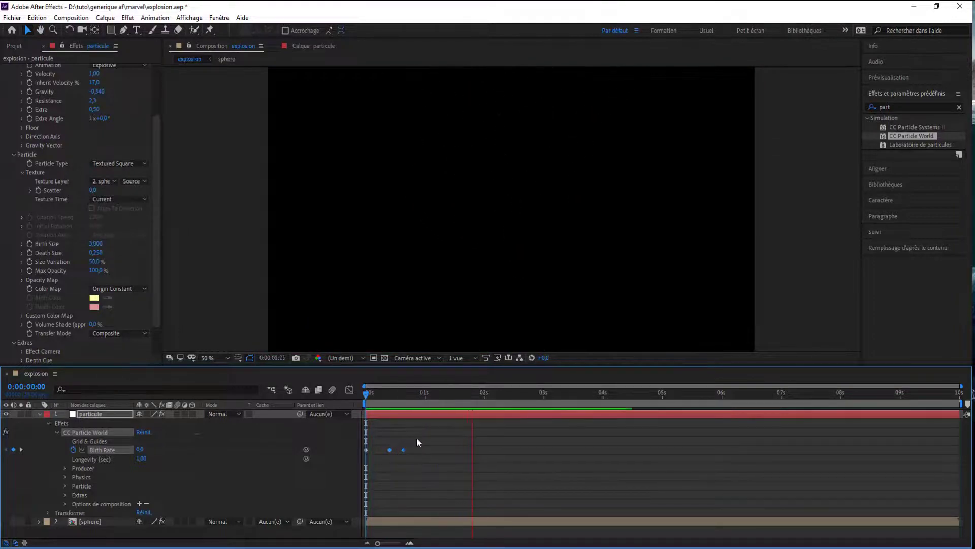
Step: Apply Lissage de vitesse to all three Birth Rate keyframes and play the explosion from the start
{"action": "left_click_drag", "start_coordinate": [423, 447], "coordinate": [357, 451]}
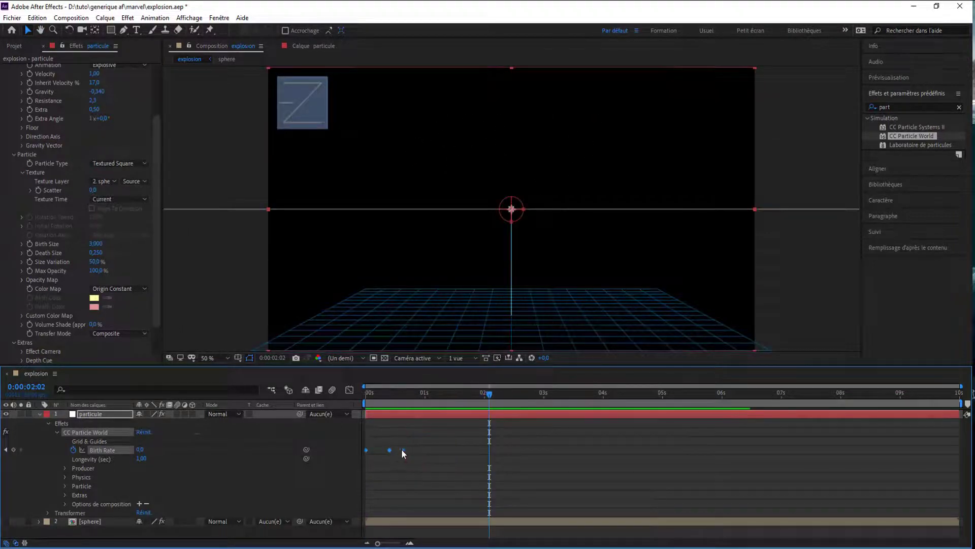
{"action": "right_click", "coordinate": [401, 449]}
{"action": "mouse_move", "coordinate": [516, 442]}
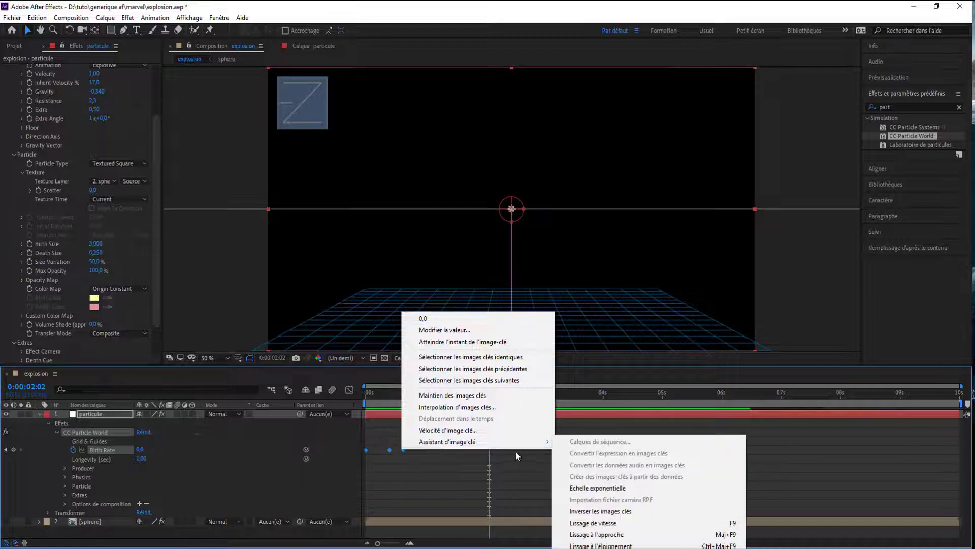
{"action": "left_click", "coordinate": [599, 523]}
{"action": "left_click_drag", "start_coordinate": [384, 400], "coordinate": [322, 396]}
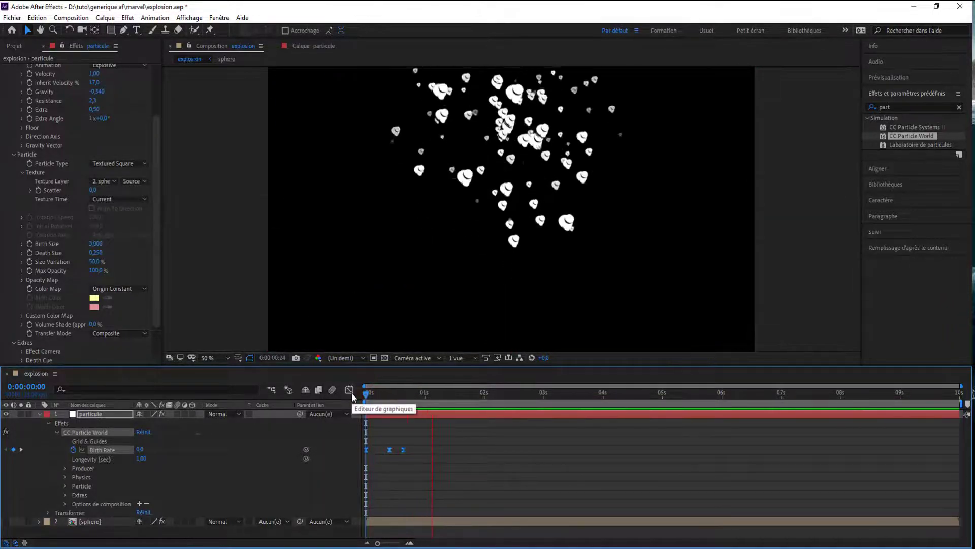
{"action": "key", "text": "space"}
Step: Set the outgoing velocity influence of the three Birth Rate keyframes to 0.01% and preview the explosion from the start
{"action": "left_click_drag", "start_coordinate": [415, 445], "coordinate": [361, 452]}
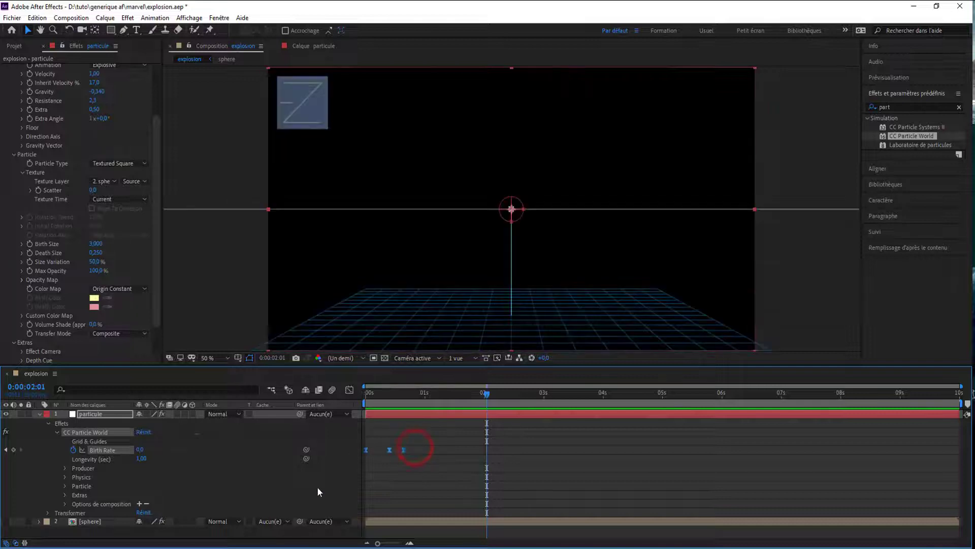
{"action": "right_click", "coordinate": [389, 449]}
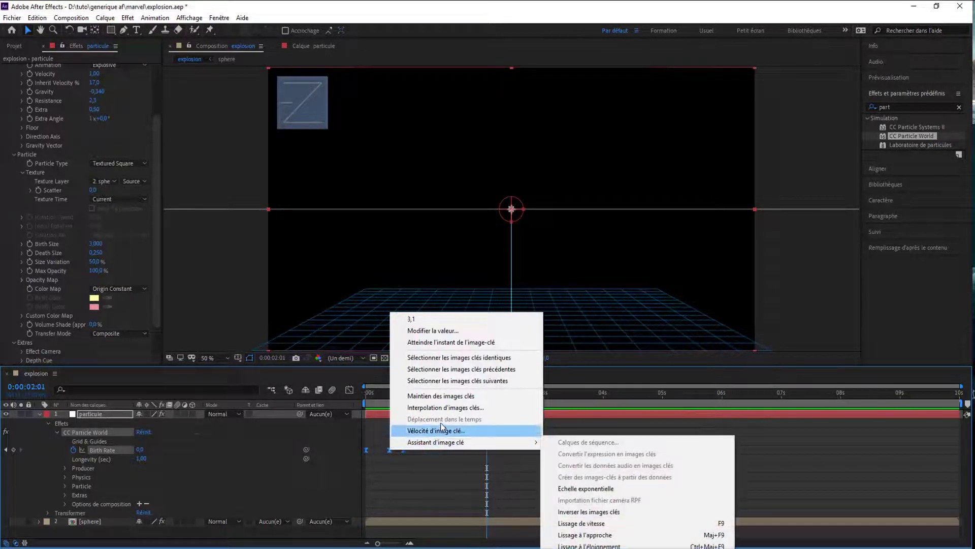
{"action": "mouse_move", "coordinate": [443, 447]}
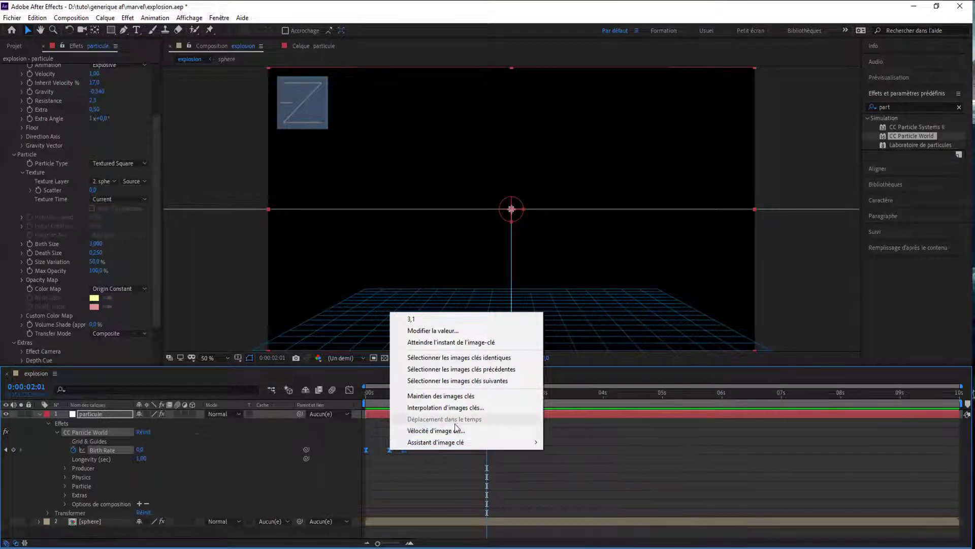
{"action": "left_click", "coordinate": [455, 430]}
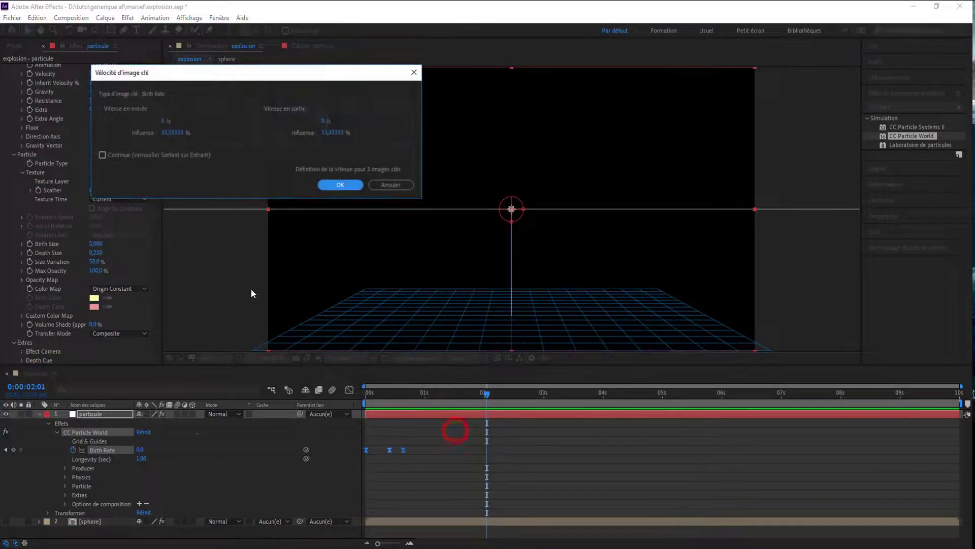
{"action": "left_click", "coordinate": [341, 132]}
{"action": "type", "text": "0,01"}
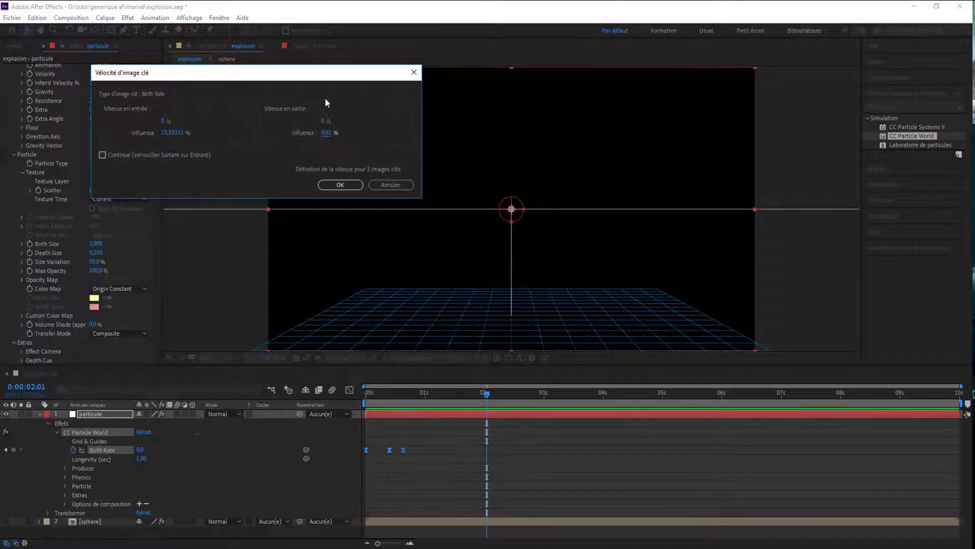
{"action": "left_click", "coordinate": [341, 185]}
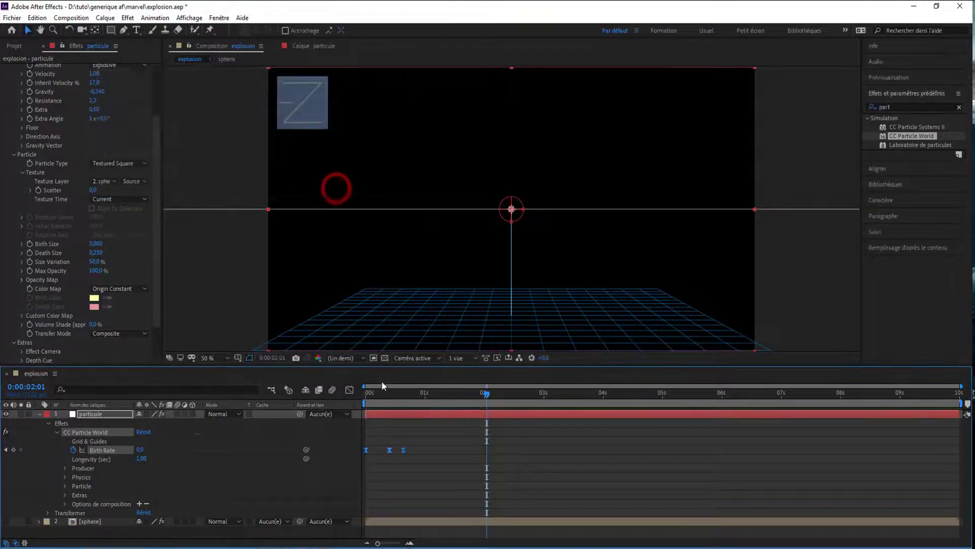
{"action": "left_click_drag", "start_coordinate": [382, 391], "coordinate": [317, 400]}
{"action": "key", "text": "space"}
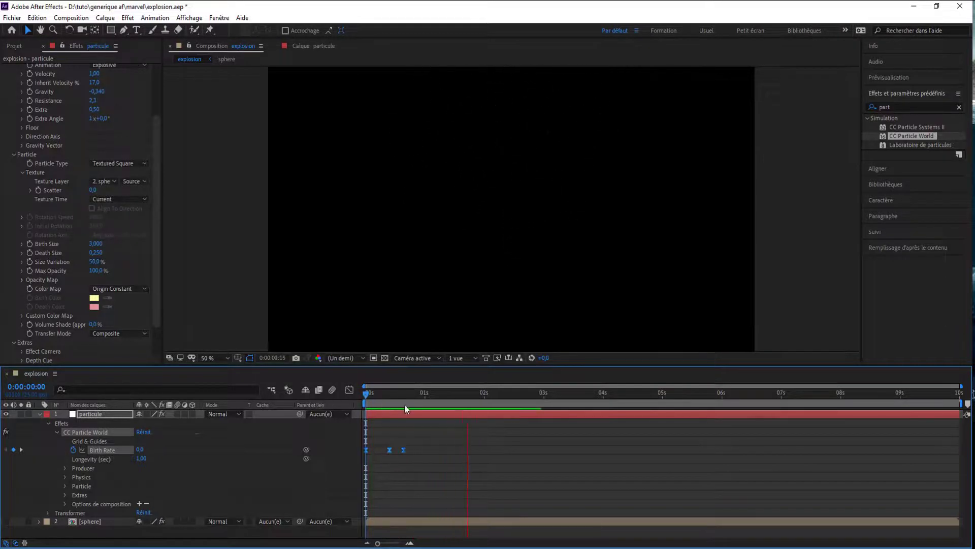
{"action": "left_click", "coordinate": [426, 447]}
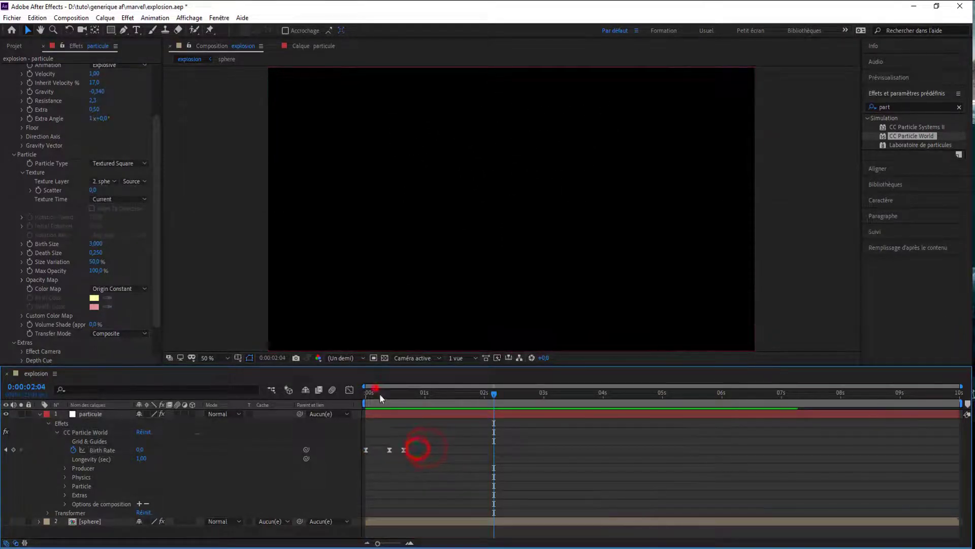
Step: At frame 3, try the Custom Color Map on the particles and settle on Birth to Death
{"action": "mouse_move", "coordinate": [367, 392]}
{"action": "left_mouse_down"}
{"action": "mouse_move", "coordinate": [382, 392]}
{"action": "mouse_move", "coordinate": [372, 385]}
{"action": "left_mouse_up"}
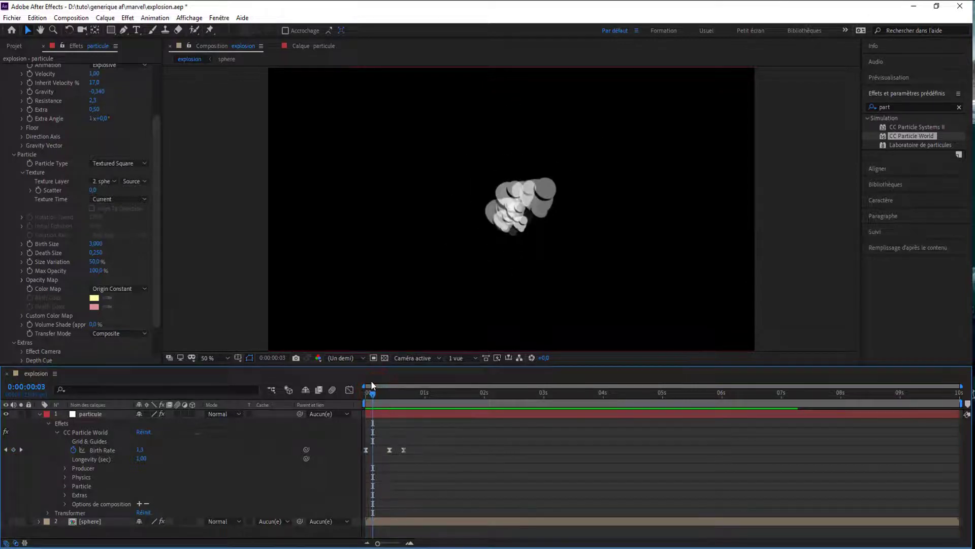
{"action": "left_click", "coordinate": [97, 288]}
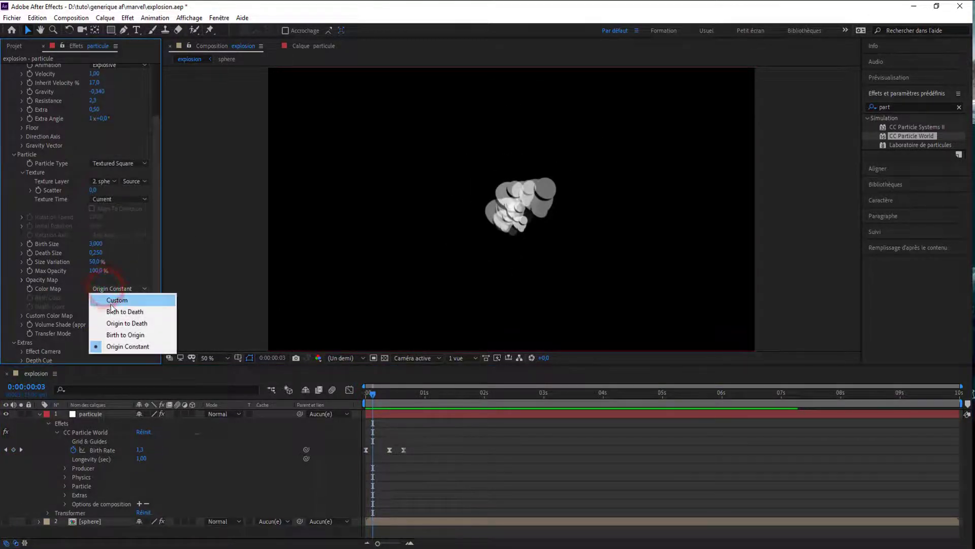
{"action": "left_click", "coordinate": [111, 302]}
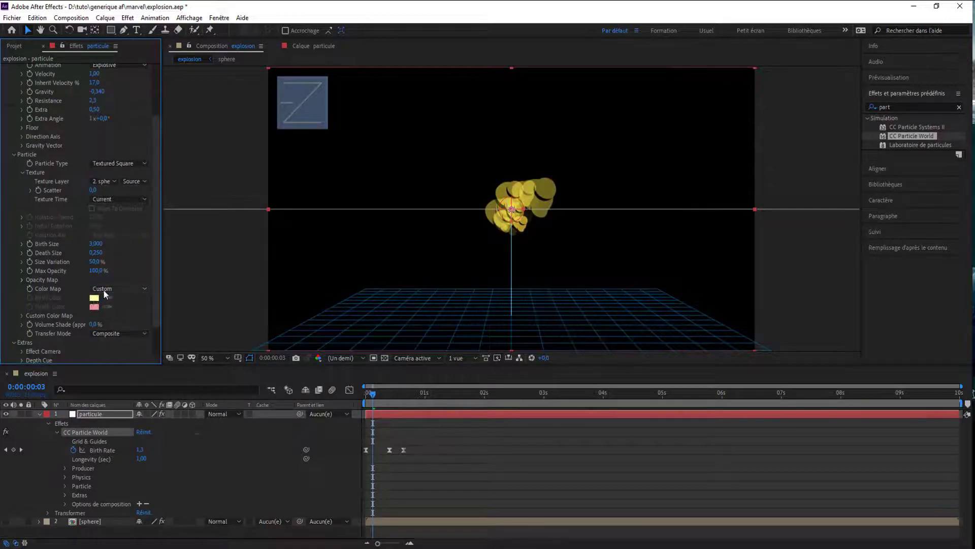
{"action": "left_click", "coordinate": [104, 289]}
{"action": "left_click", "coordinate": [78, 274]}
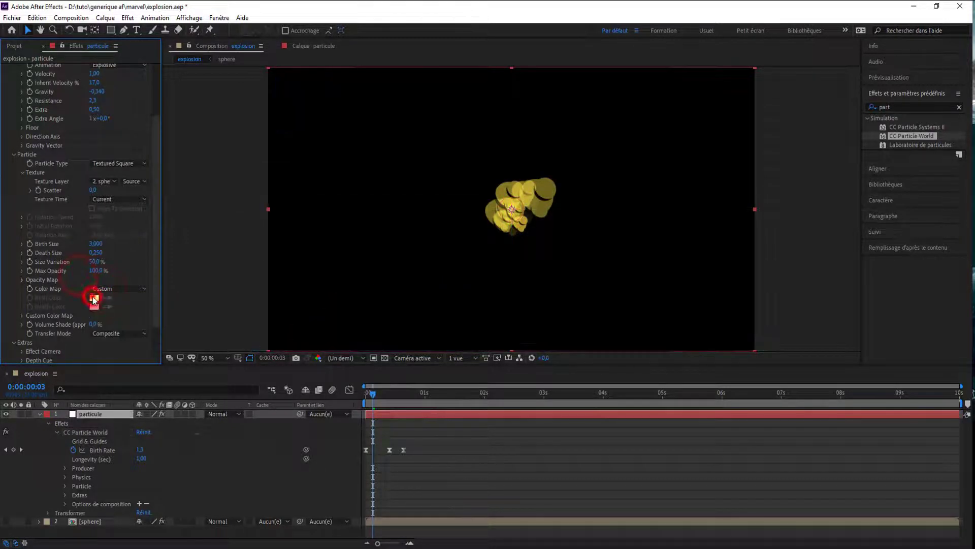
{"action": "left_click", "coordinate": [96, 292]}
{"action": "left_click", "coordinate": [105, 311]}
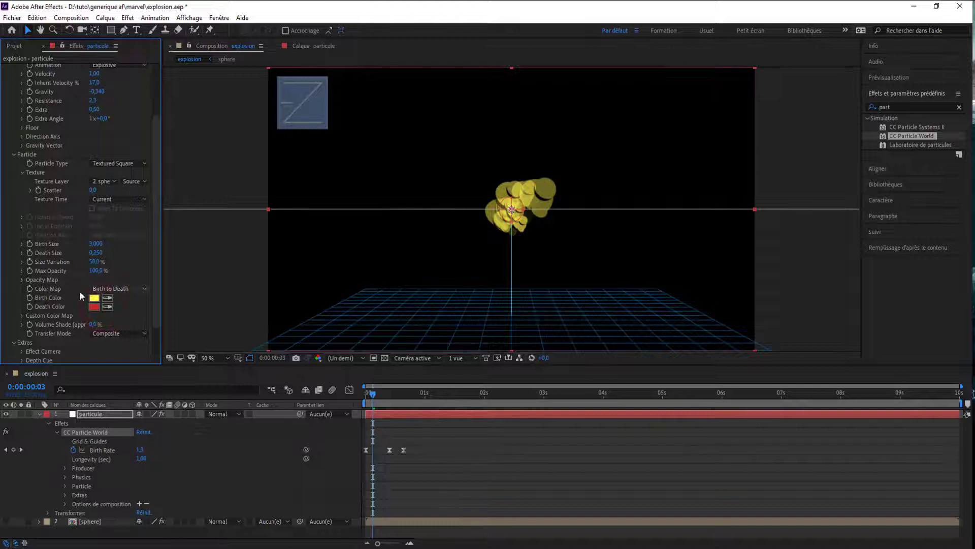
Step: Change the particles' Birth Color to the dark blue 23778F
{"action": "left_click", "coordinate": [94, 298]}
{"action": "left_click", "coordinate": [251, 122]}
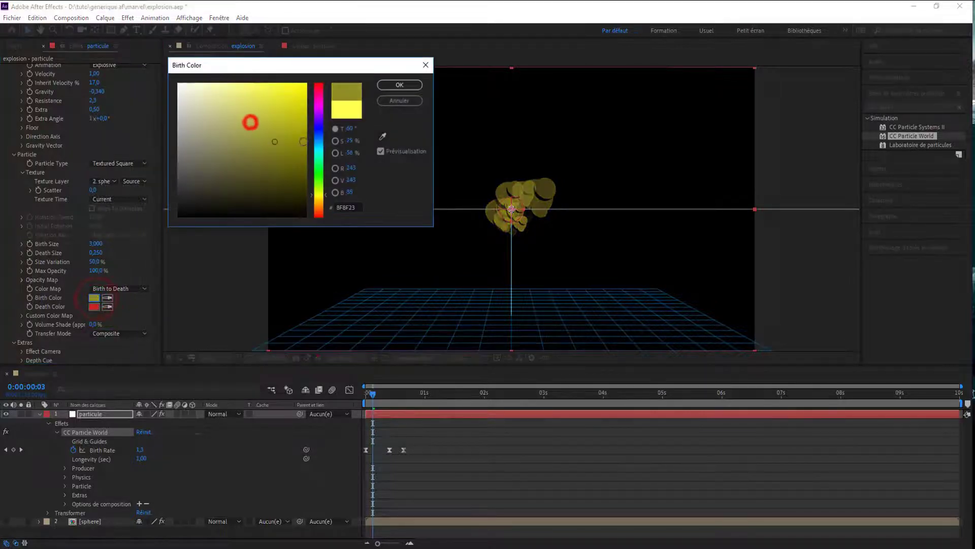
{"action": "left_click", "coordinate": [334, 141]}
{"action": "left_click_drag", "start_coordinate": [321, 134], "coordinate": [319, 147]}
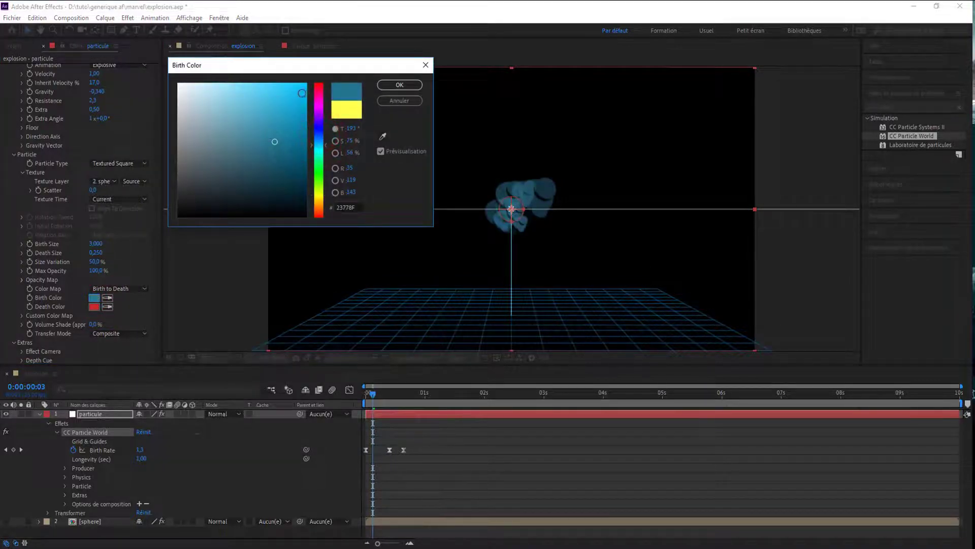
{"action": "left_click", "coordinate": [396, 86]}
Step: Change the particles' Death Color to the bright cyan 00FFF0 and play the explosion from the start
{"action": "left_click", "coordinate": [94, 306]}
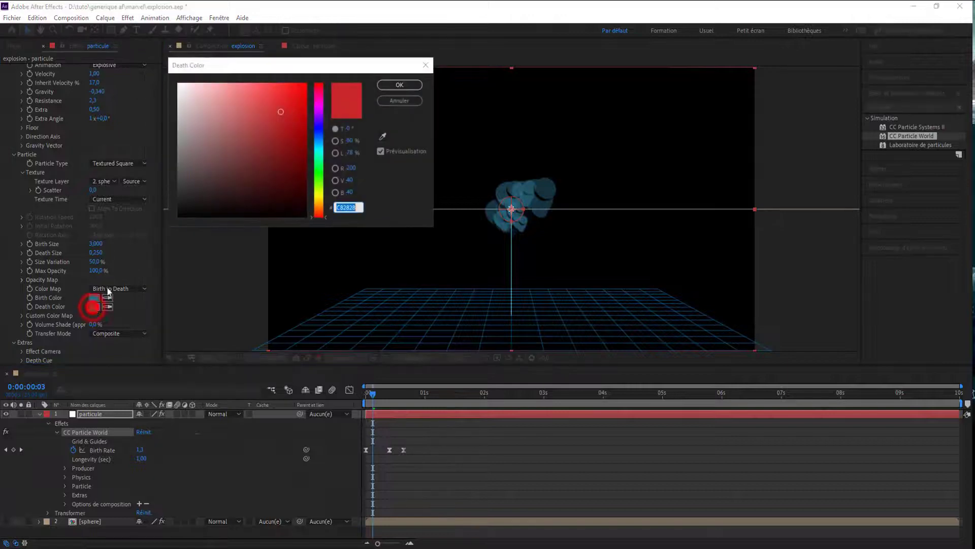
{"action": "left_click_drag", "start_coordinate": [317, 141], "coordinate": [318, 151]}
{"action": "left_click_drag", "start_coordinate": [294, 119], "coordinate": [307, 83]}
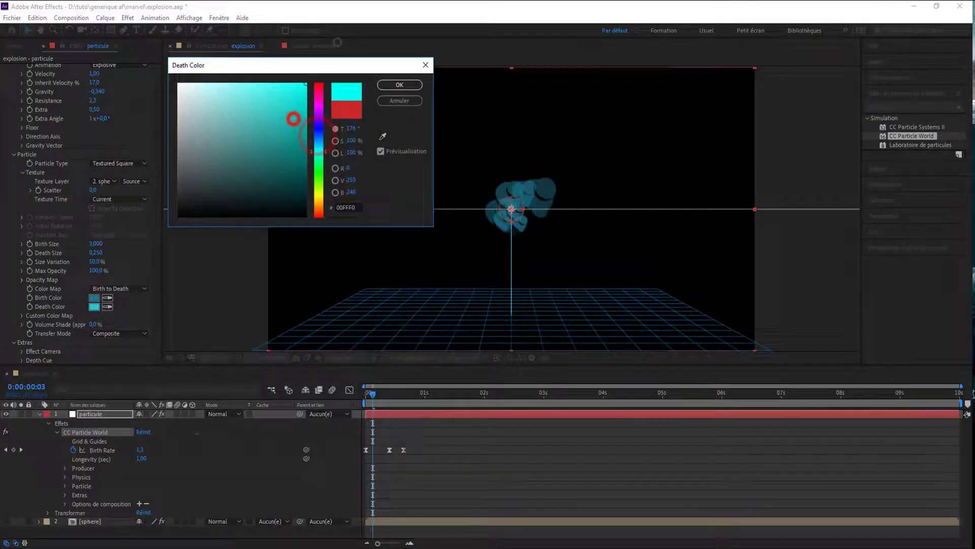
{"action": "left_click", "coordinate": [394, 82]}
{"action": "left_click", "coordinate": [371, 392]}
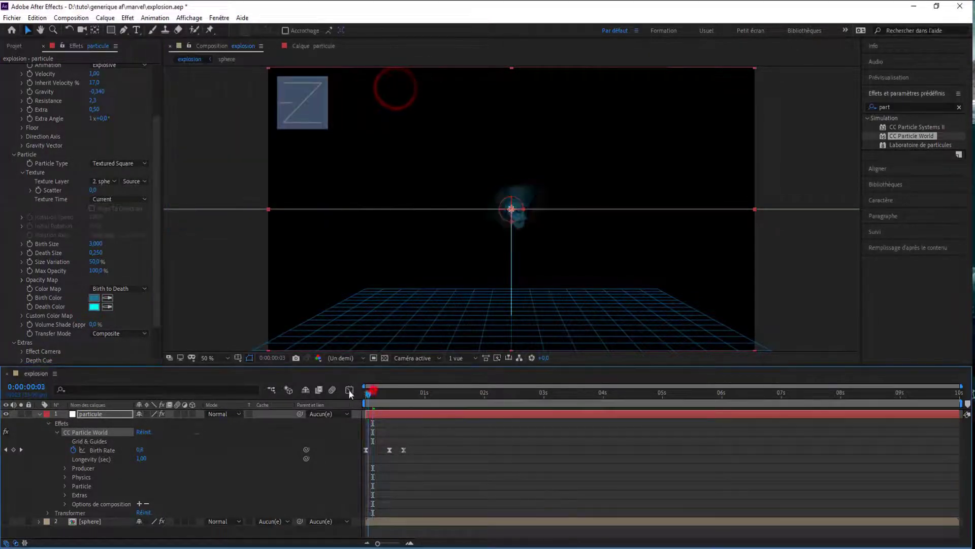
{"action": "key", "text": "space"}
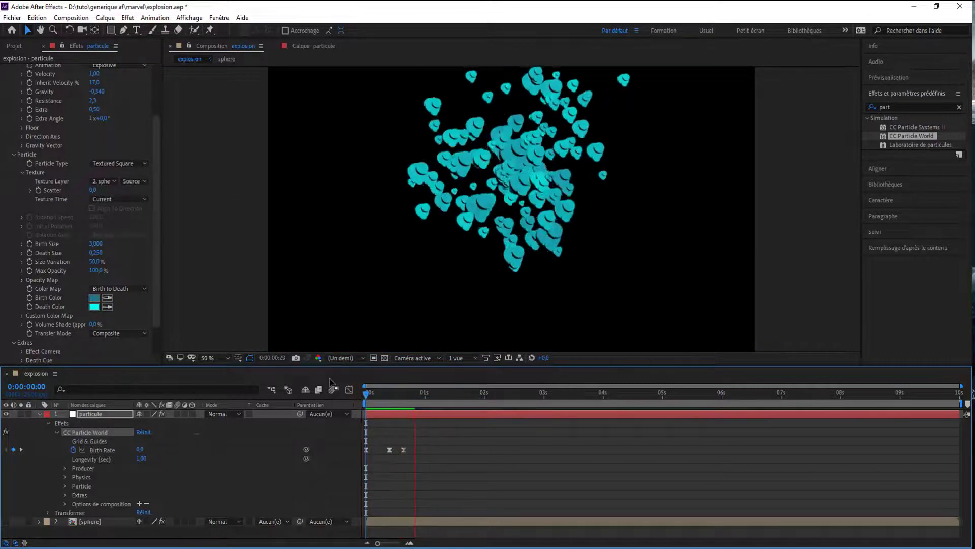
Step: Try the Origin to Death Color Map on the particles and preview the explosion from the start
{"action": "key", "text": "space"}
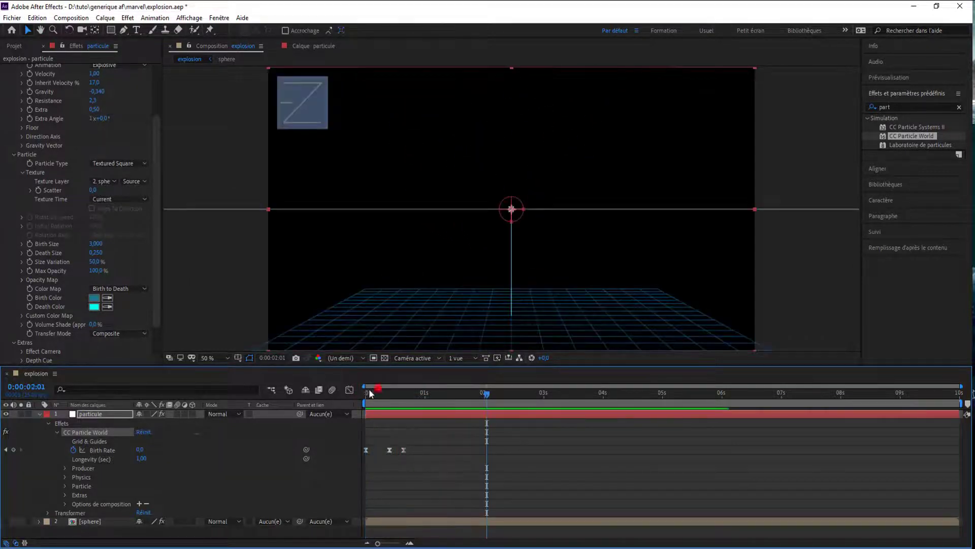
{"action": "left_click_drag", "start_coordinate": [332, 396], "coordinate": [357, 401]}
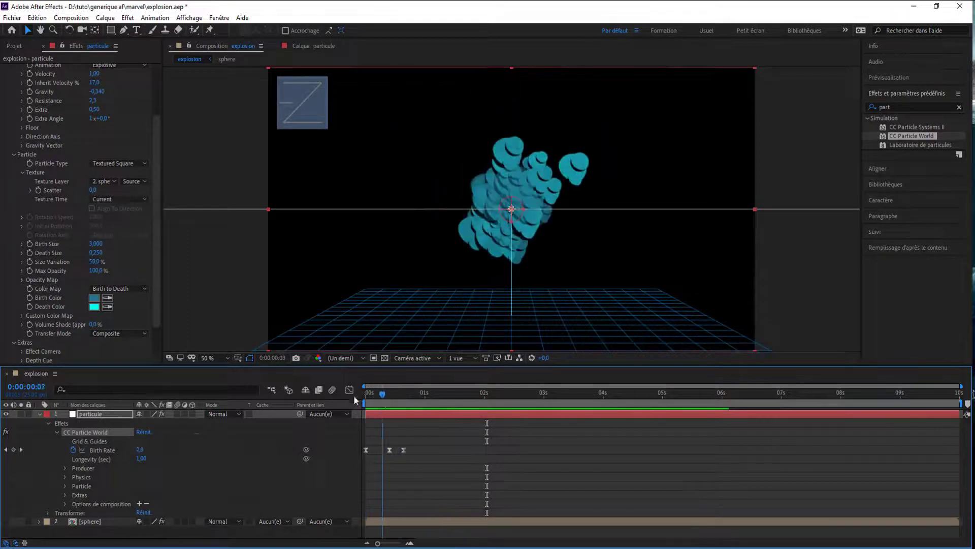
{"action": "left_click", "coordinate": [117, 289]}
{"action": "left_click", "coordinate": [111, 322]}
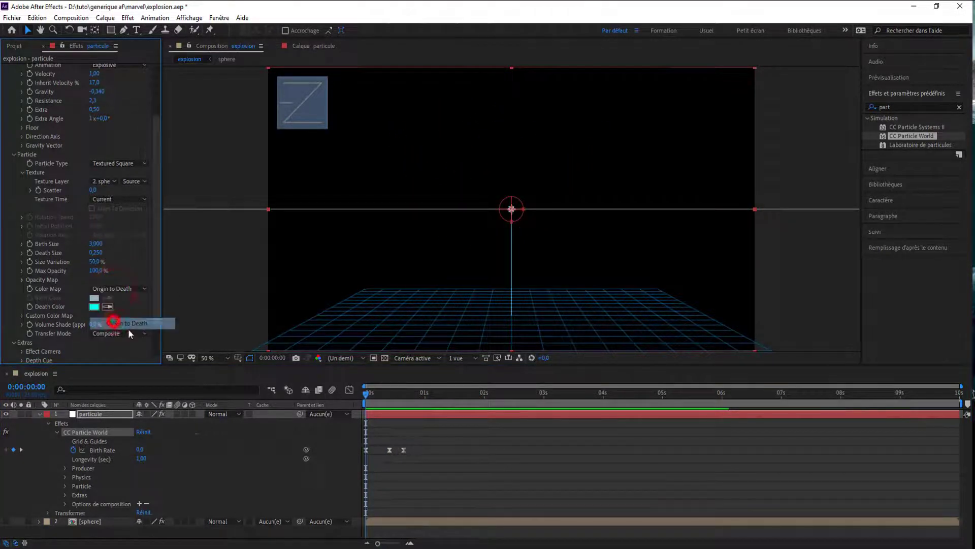
{"action": "key", "text": "space"}
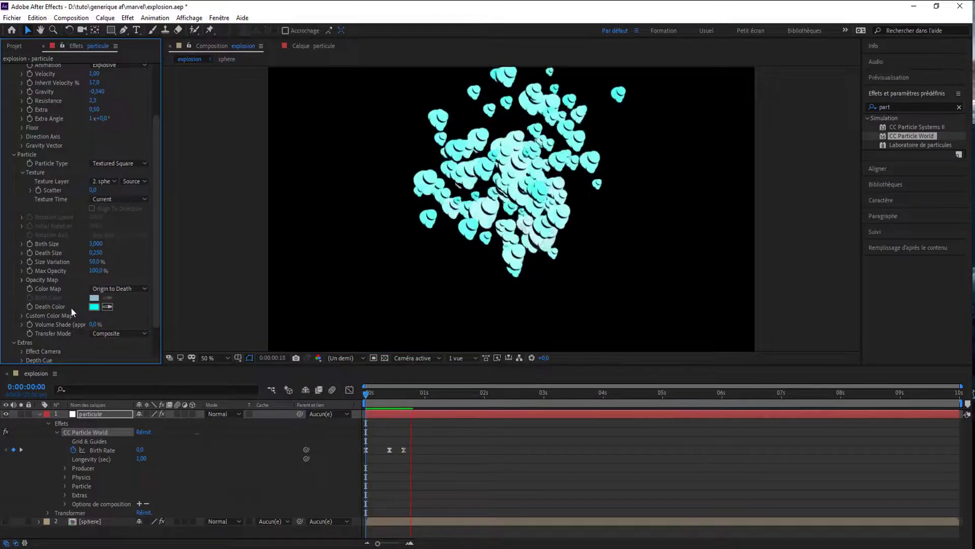
{"action": "left_click", "coordinate": [375, 384]}
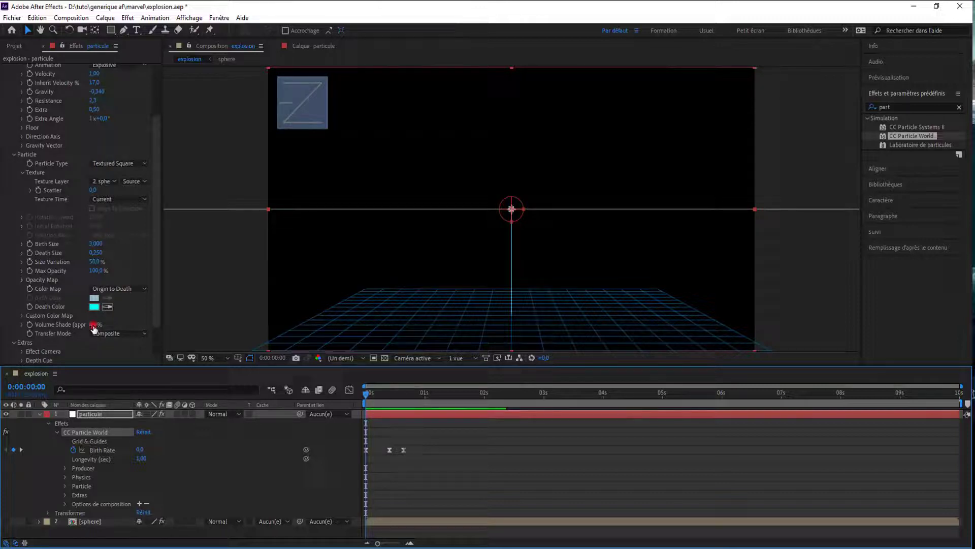
Step: Set the particles' Volume Shade to 25% and preview the explosion from the start
{"action": "left_click", "coordinate": [94, 324]}
{"action": "left_click", "coordinate": [415, 416]}
{"action": "key", "text": "space"}
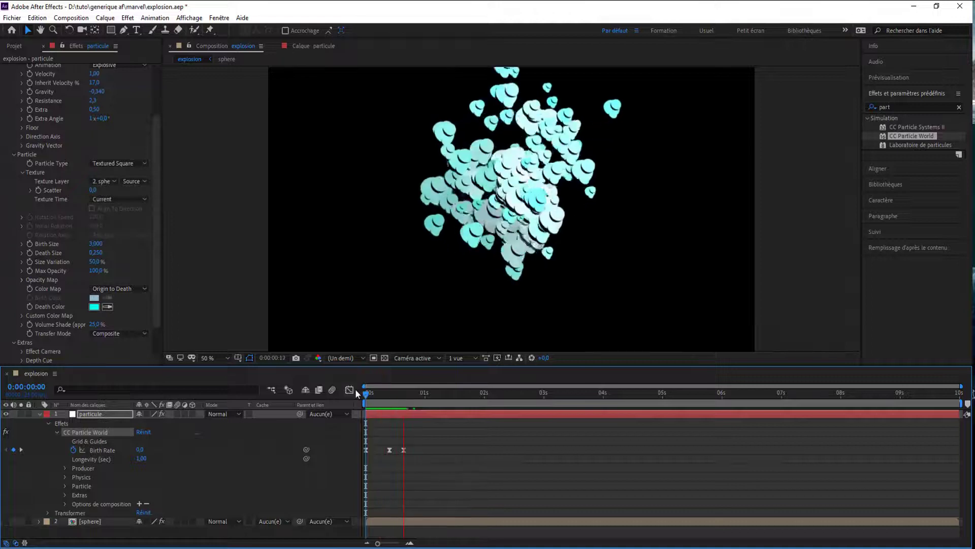
Step: Change the particles' Color Map to Origin Constant and play the explosion from the start
{"action": "left_click", "coordinate": [121, 288]}
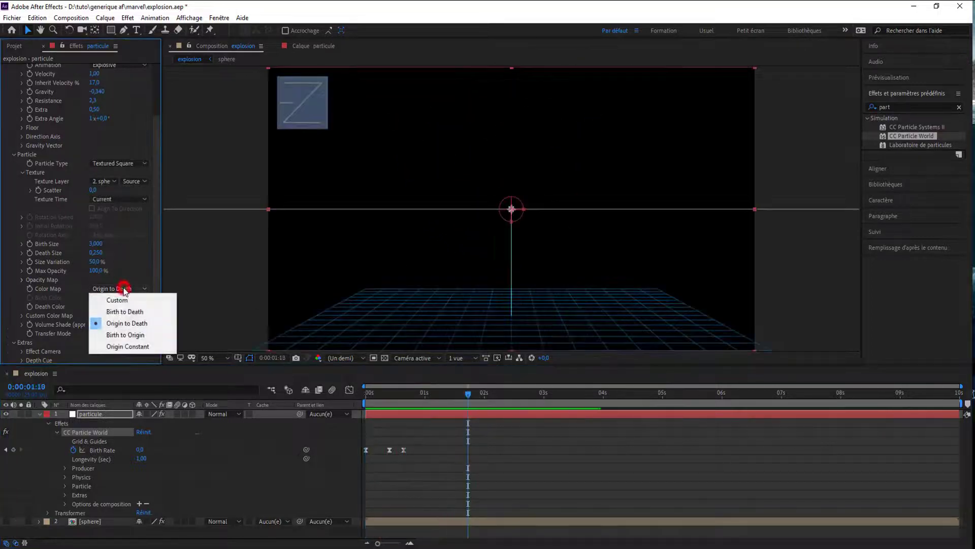
{"action": "left_click", "coordinate": [118, 344]}
{"action": "key", "text": "space"}
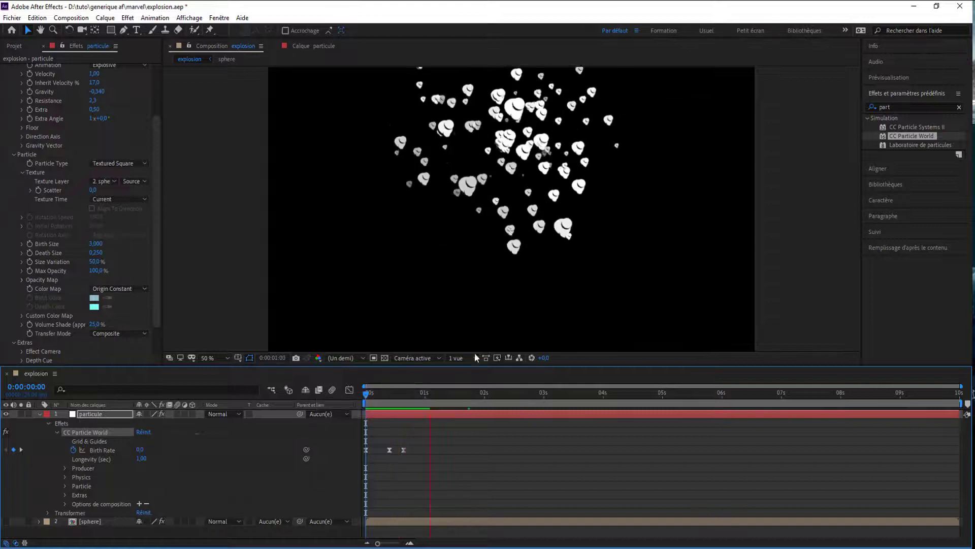
{"action": "key", "text": "space"}
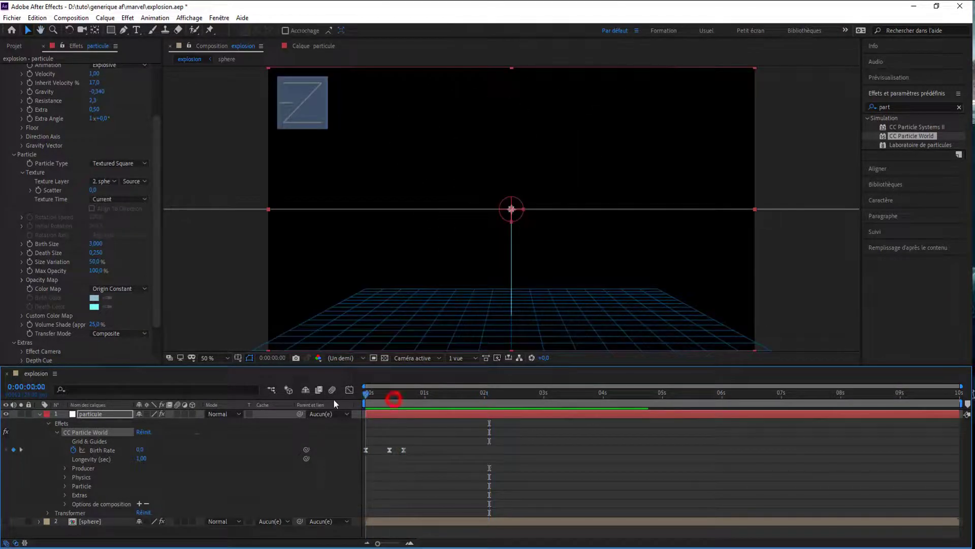
{"action": "key", "text": "space"}
{"action": "key", "text": "space"}
Step: Collapse the particule layer and add a white solid at the bottom of the layer stack as a background
{"action": "left_click", "coordinate": [38, 414]}
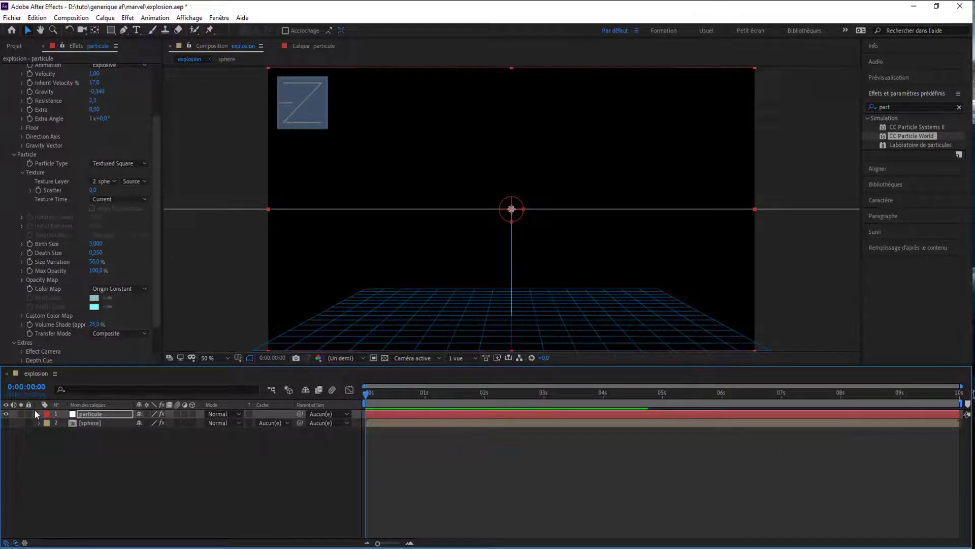
{"action": "right_click", "coordinate": [115, 433]}
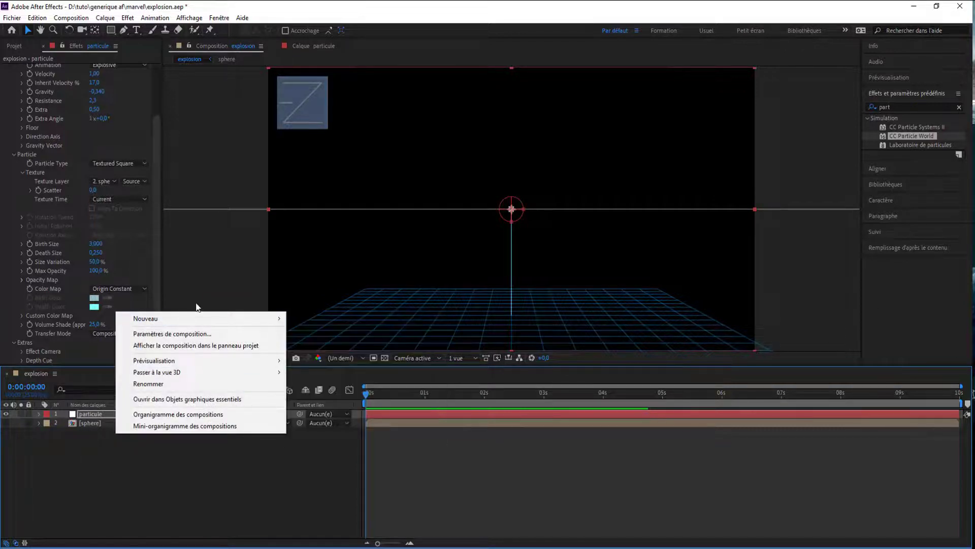
{"action": "mouse_move", "coordinate": [282, 319]}
{"action": "left_click", "coordinate": [322, 342]}
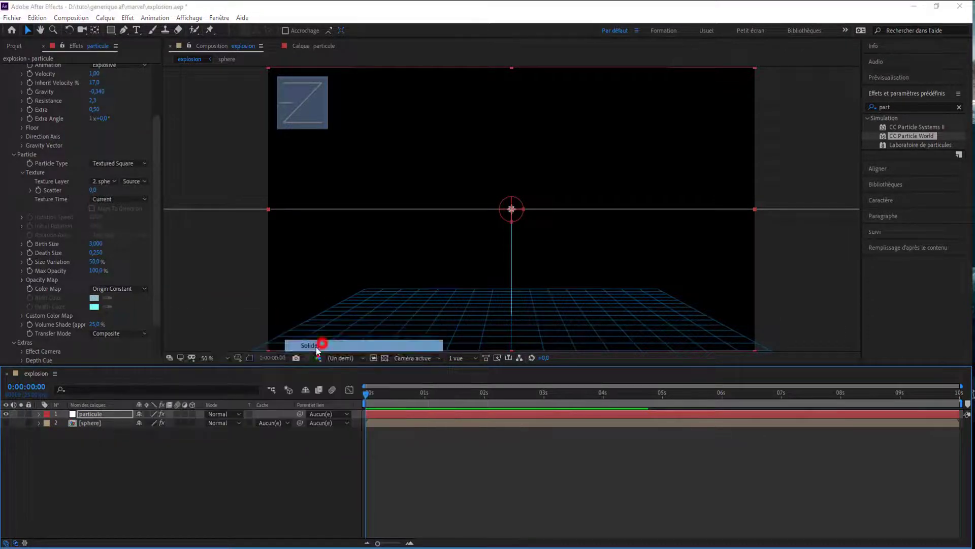
{"action": "left_click", "coordinate": [244, 298]}
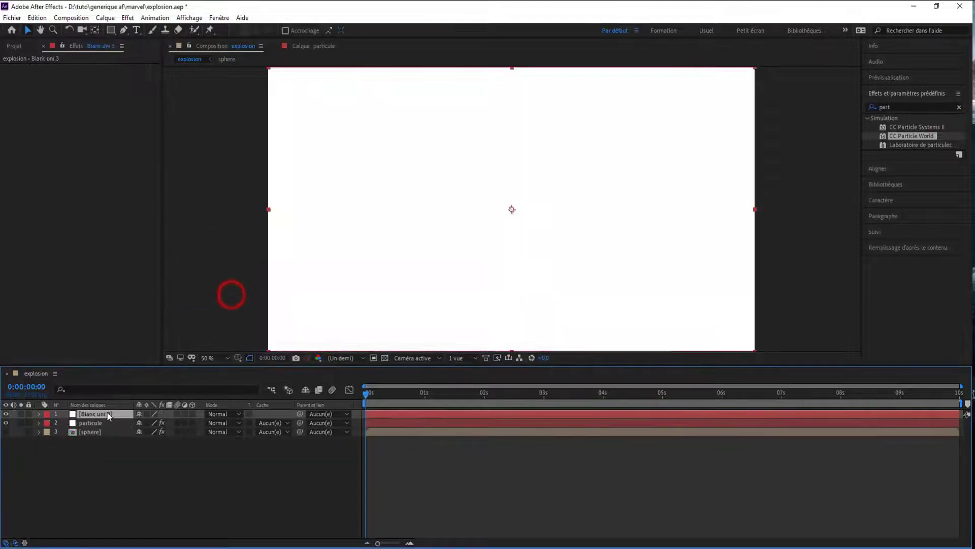
{"action": "left_click_drag", "start_coordinate": [104, 413], "coordinate": [100, 440]}
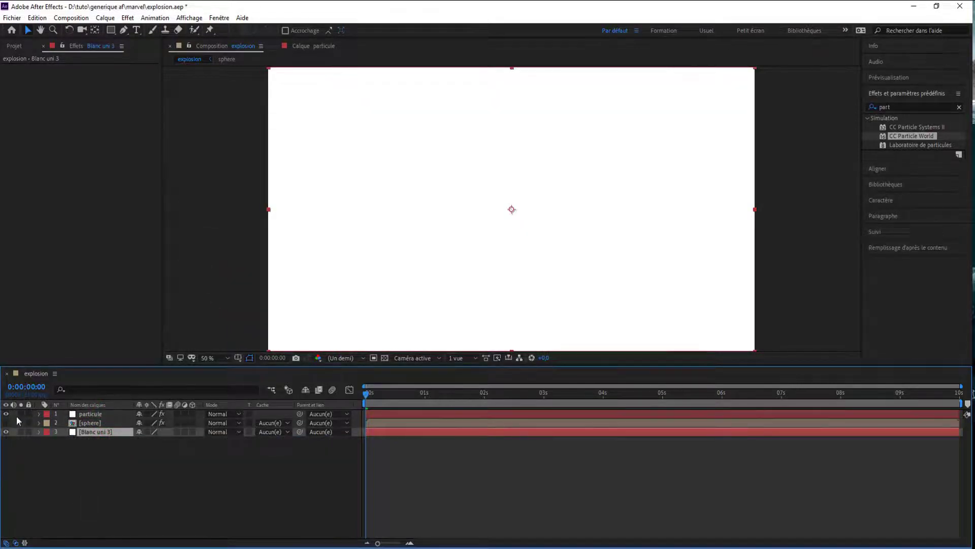
{"action": "left_click_drag", "start_coordinate": [370, 388], "coordinate": [331, 388]}
Step: Search the effects library for "dégr"
{"action": "left_click", "coordinate": [912, 106]}
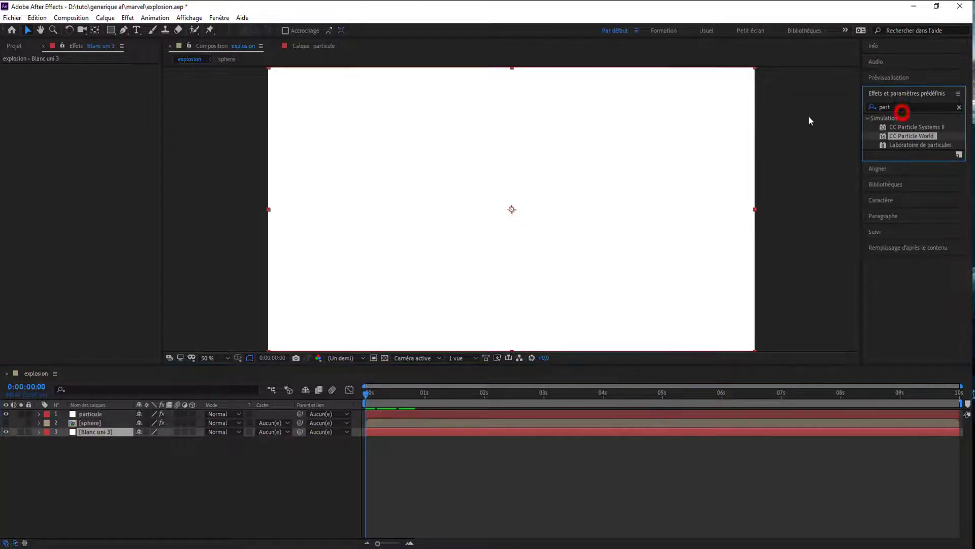
{"action": "double_click", "coordinate": [904, 105]}
{"action": "type", "text": "de"}
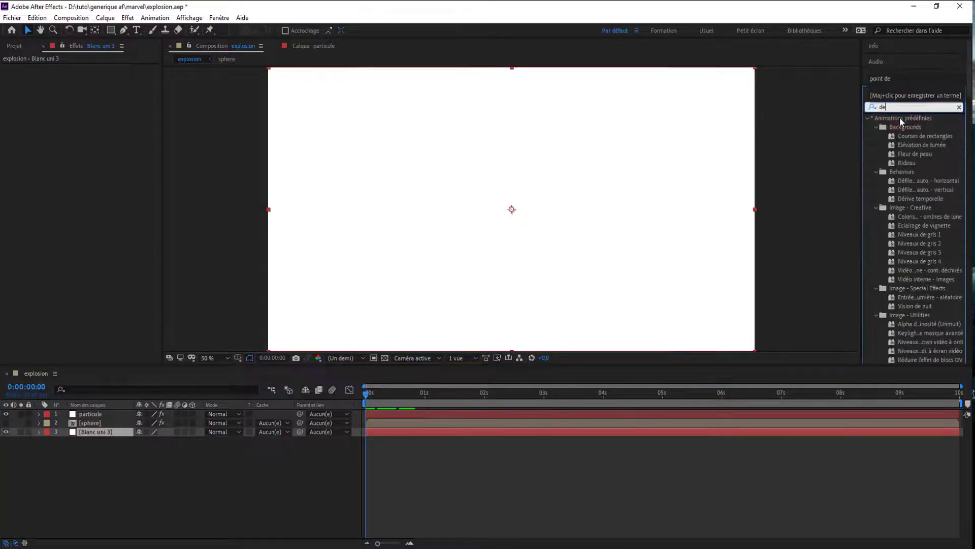
{"action": "key", "text": "BackSpace"}
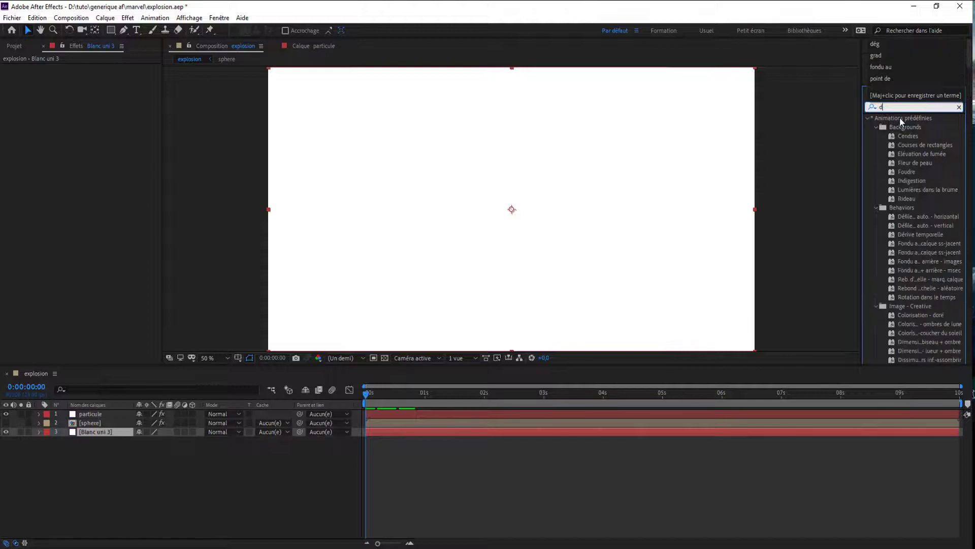
{"action": "type", "text": "égr"}
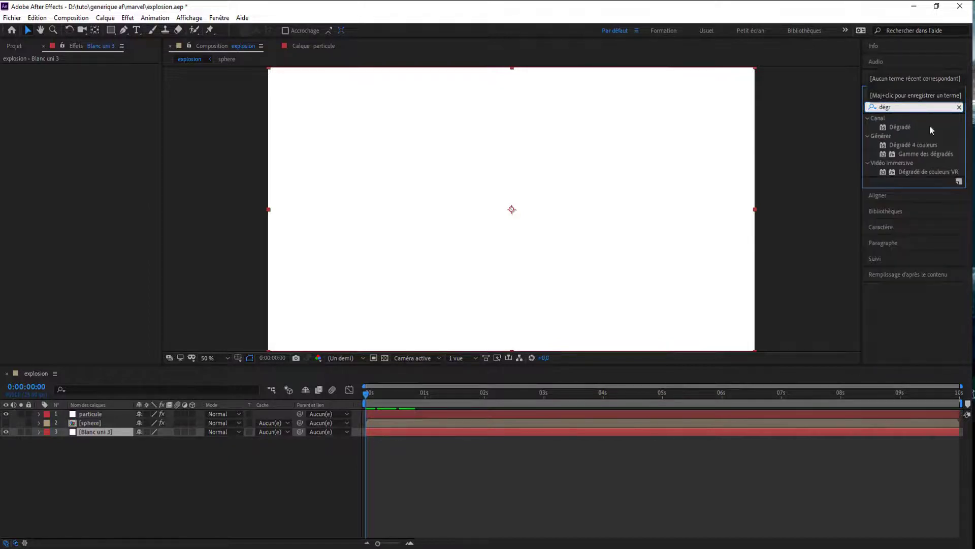
{"action": "left_click_drag", "start_coordinate": [909, 169], "coordinate": [409, 268]}
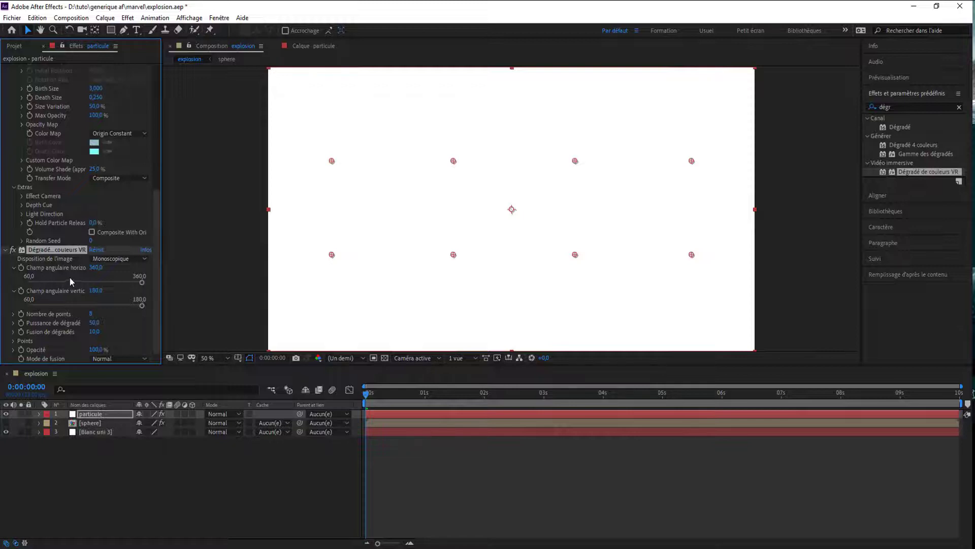
{"action": "key", "text": "ctrl+z"}
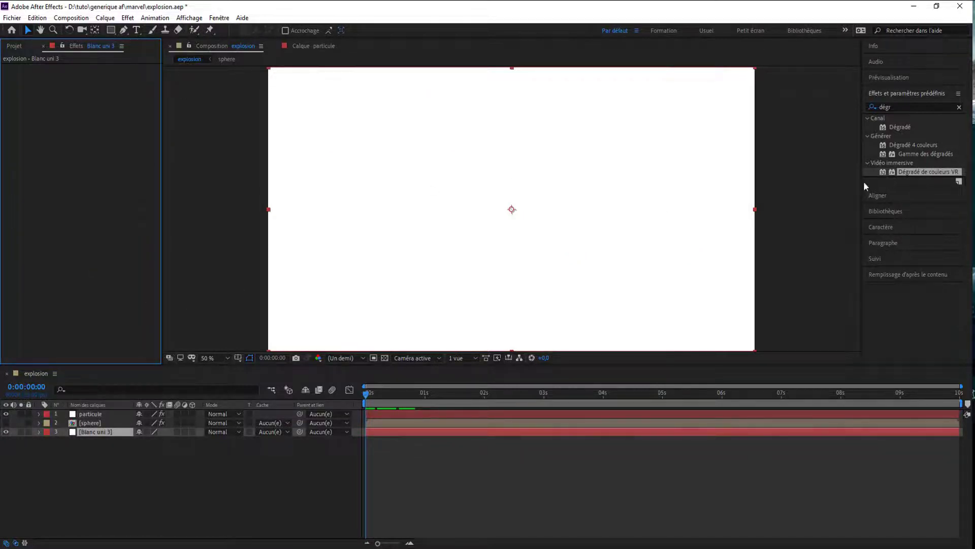
{"action": "left_click_drag", "start_coordinate": [922, 153], "coordinate": [328, 188]}
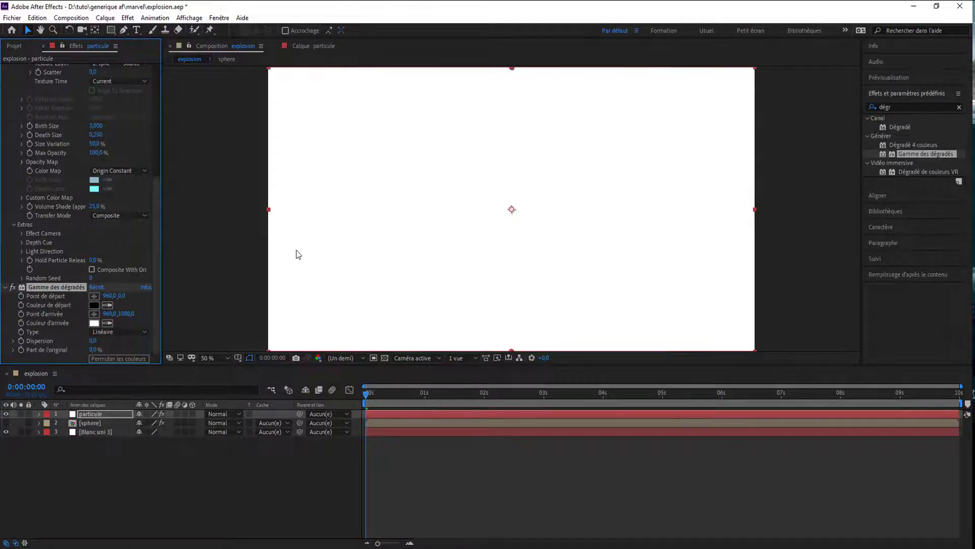
{"action": "key", "text": "ctrl+z"}
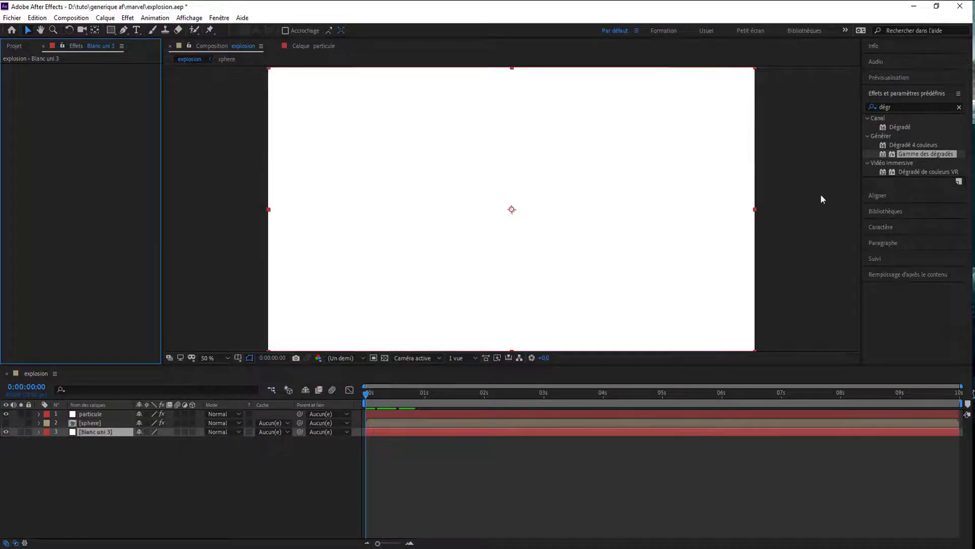
Step: Apply Gamme des dégradés to the white solid as a Radial gradient, with its start point at the frame's centre, about 962, 536
{"action": "left_click_drag", "start_coordinate": [916, 151], "coordinate": [101, 431]}
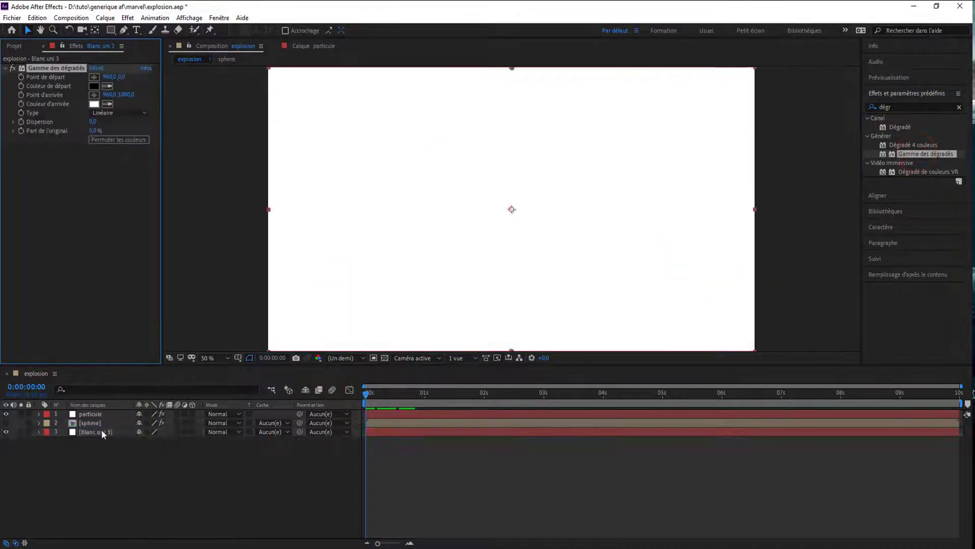
{"action": "left_click", "coordinate": [113, 113]}
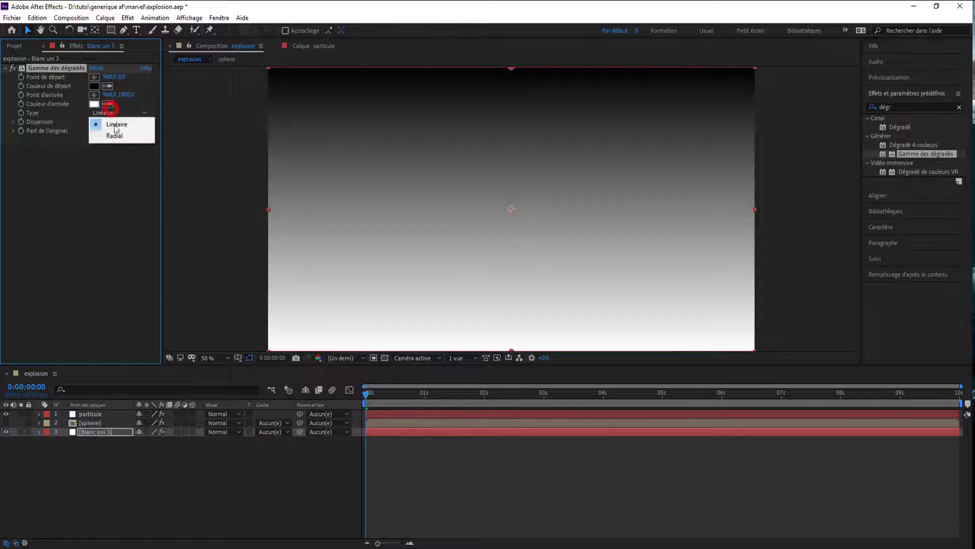
{"action": "left_click", "coordinate": [113, 137]}
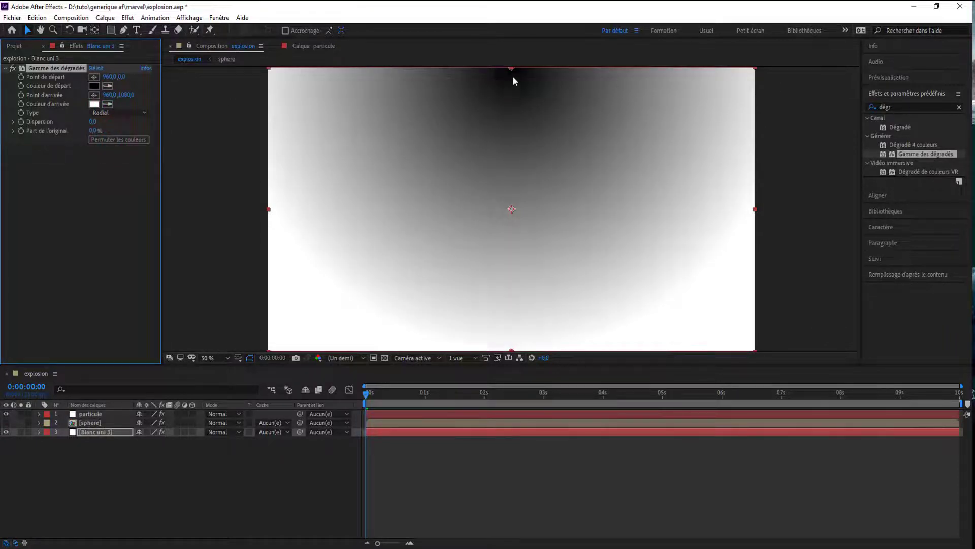
{"action": "left_click_drag", "start_coordinate": [512, 68], "coordinate": [512, 211]}
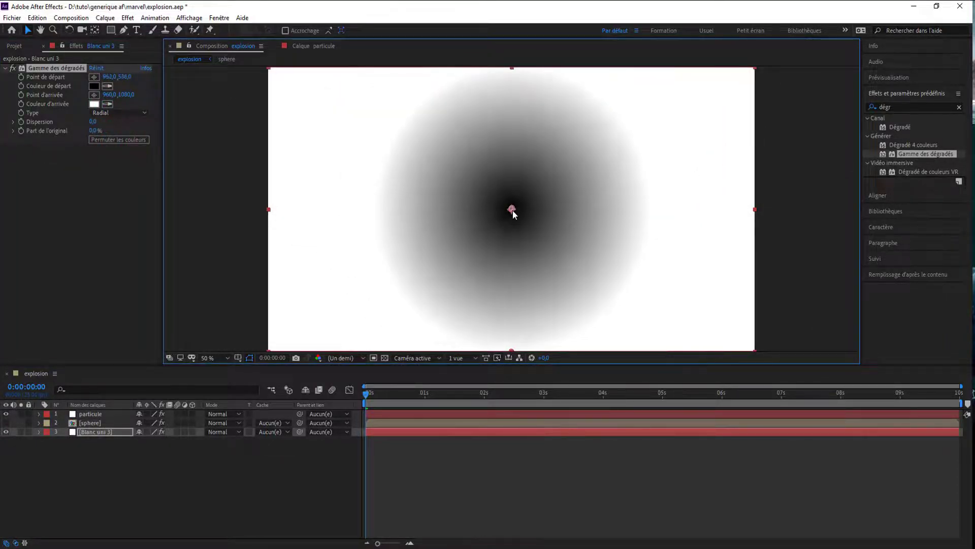
Step: Change the radial gradient's start colour to a bright turquoise
{"action": "left_click", "coordinate": [95, 86]}
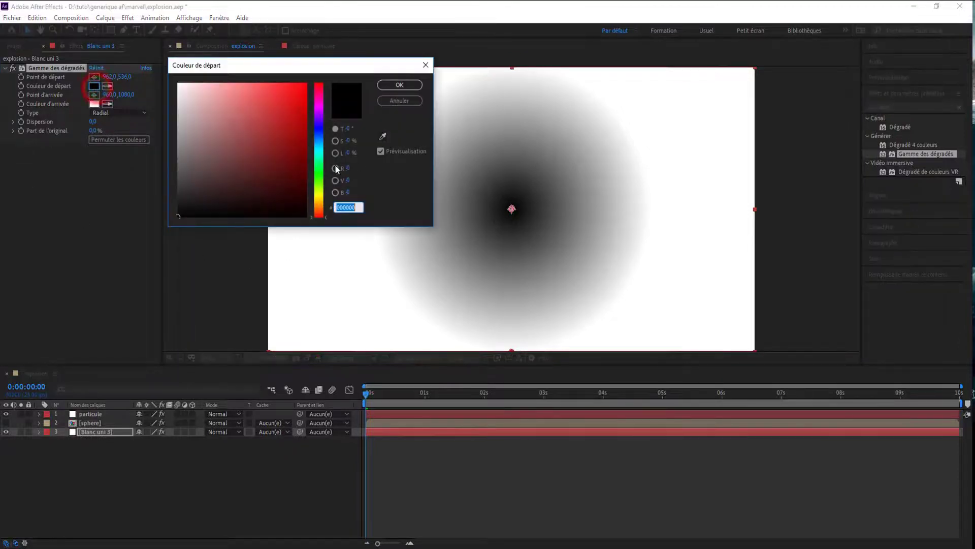
{"action": "left_click", "coordinate": [316, 149]}
{"action": "left_click_drag", "start_coordinate": [292, 120], "coordinate": [276, 138]}
{"action": "left_click", "coordinate": [279, 127]}
{"action": "left_click", "coordinate": [399, 85]}
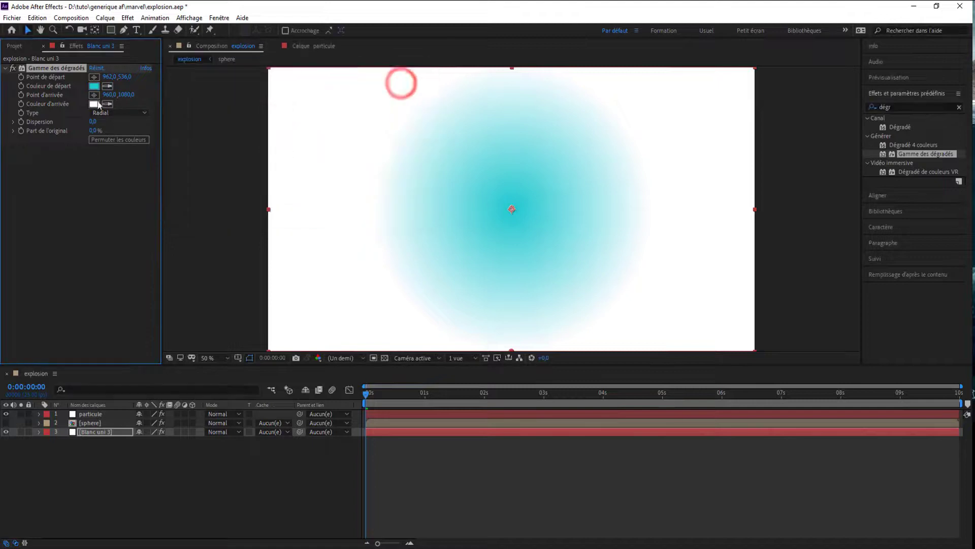
Step: Change the radial gradient's end colour to the dark blue 0A4360
{"action": "left_click", "coordinate": [95, 104]}
{"action": "left_click", "coordinate": [318, 140]}
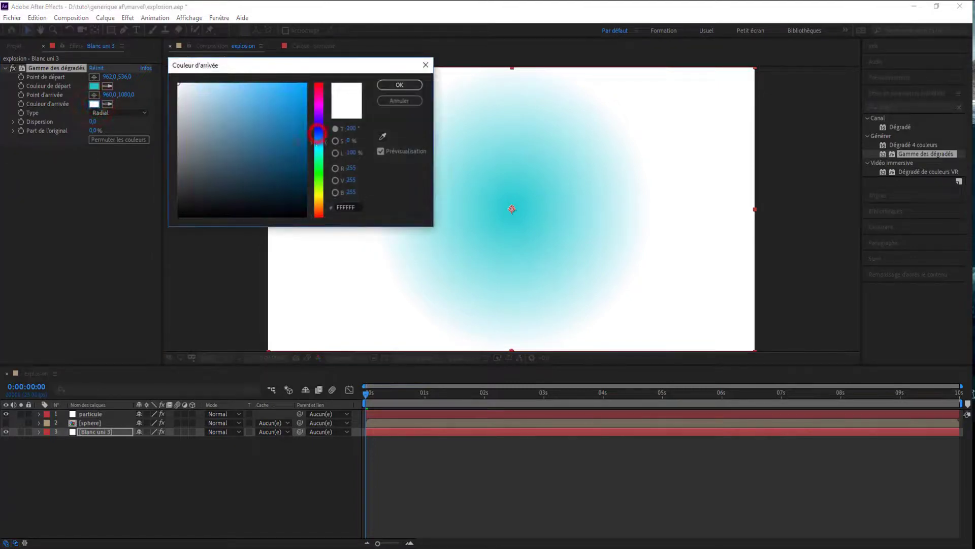
{"action": "mouse_move", "coordinate": [282, 153]}
{"action": "left_mouse_down"}
{"action": "mouse_move", "coordinate": [266, 170]}
{"action": "mouse_move", "coordinate": [275, 148]}
{"action": "mouse_move", "coordinate": [292, 165]}
{"action": "left_mouse_up"}
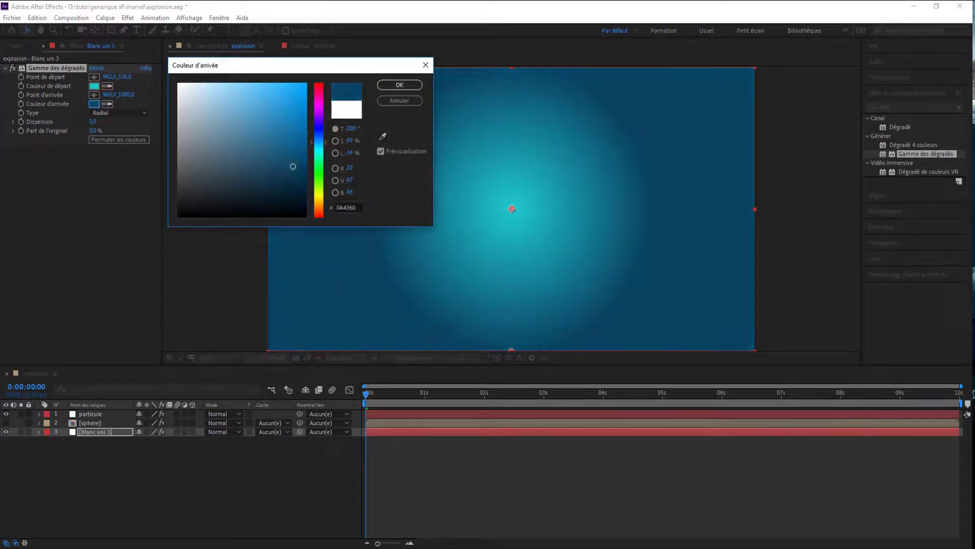
{"action": "left_click", "coordinate": [400, 85]}
Step: Move the gradient's end point below the frame to about 368, 1368 and preview the explosion over the background from the start
{"action": "key", "text": "comma"}
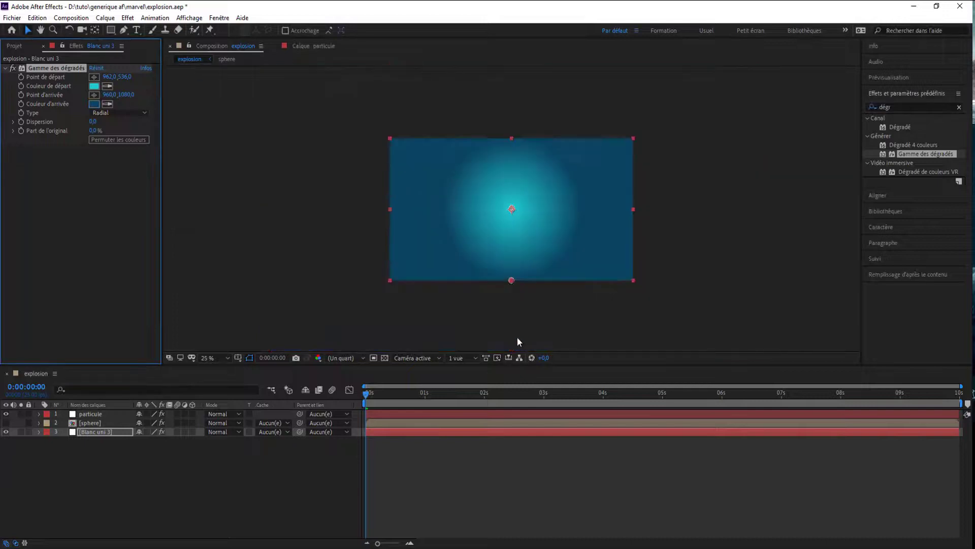
{"action": "left_click_drag", "start_coordinate": [506, 282], "coordinate": [435, 320]}
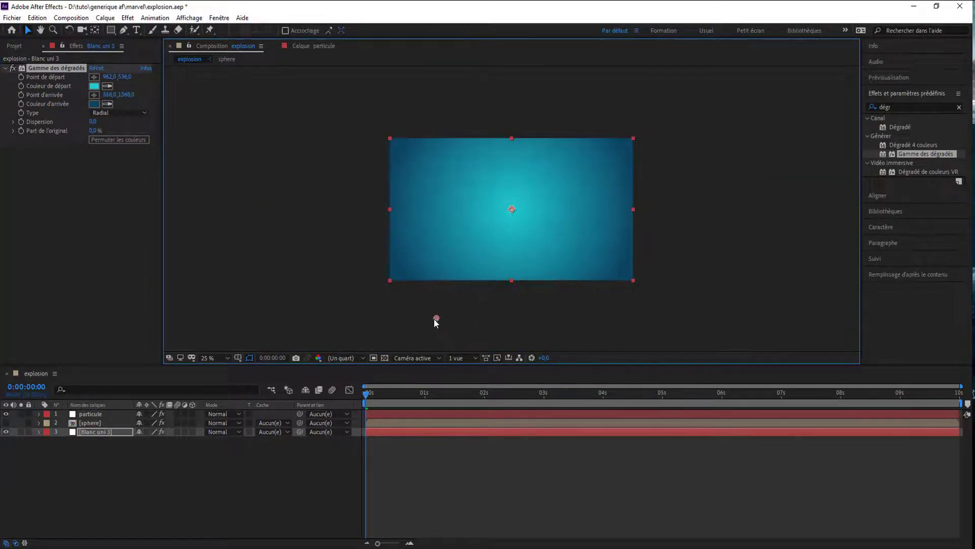
{"action": "left_click", "coordinate": [93, 123]}
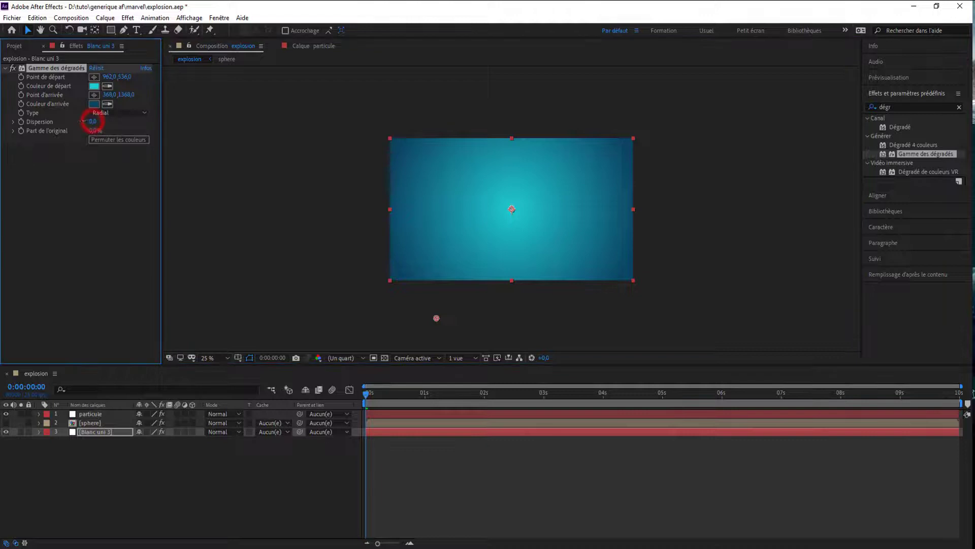
{"action": "left_click", "coordinate": [362, 394]}
{"action": "key", "text": "space"}
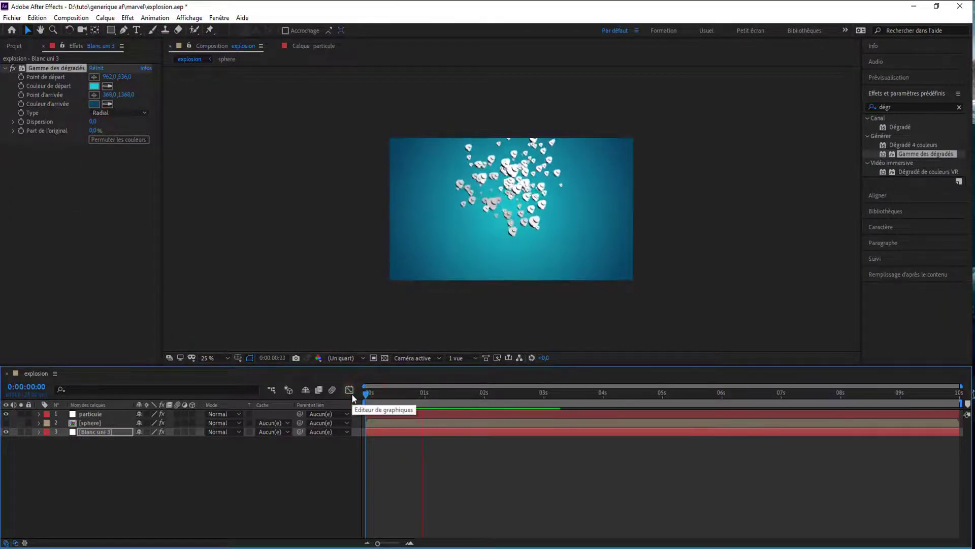
{"action": "scroll", "coordinate": [499, 207], "scroll_direction": "up", "scroll_amount": 1}
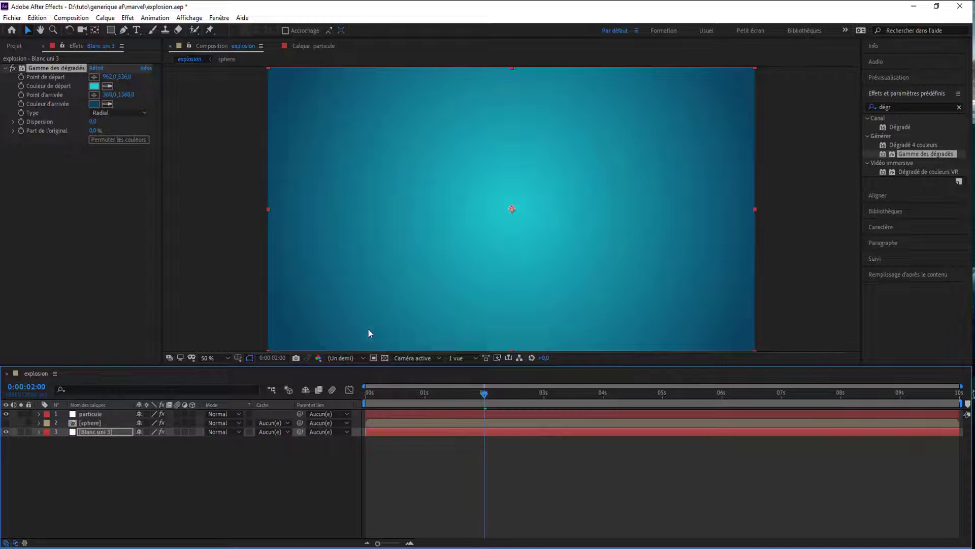
Step: Add a text layer reading EXPLOSION over the gradient background
{"action": "key", "text": "comma"}
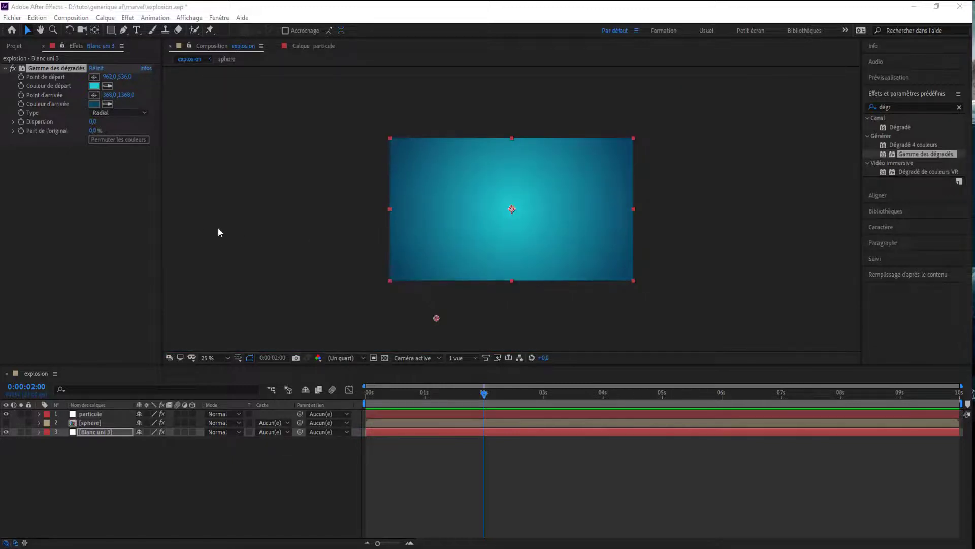
{"action": "left_click", "coordinate": [138, 32]}
{"action": "left_click", "coordinate": [436, 208]}
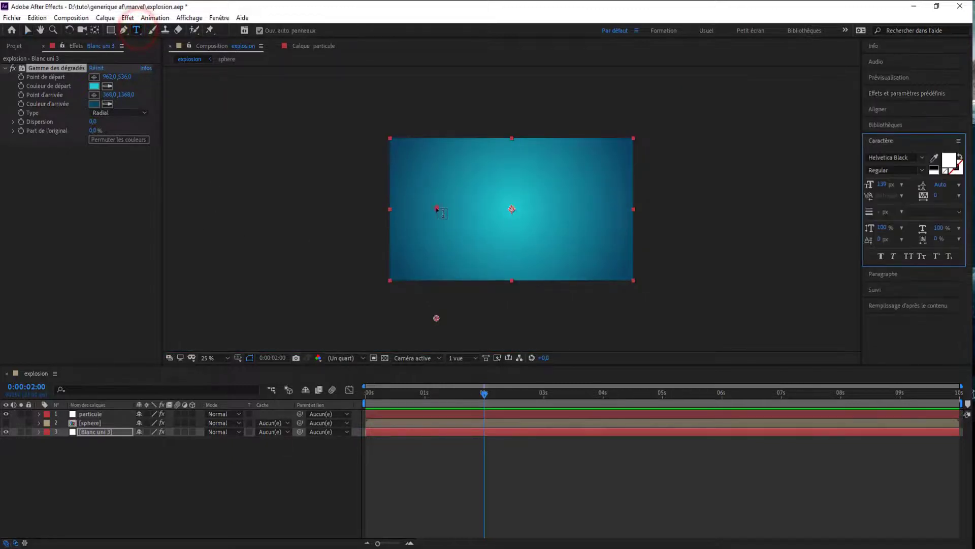
{"action": "type", "text": "EXP"}
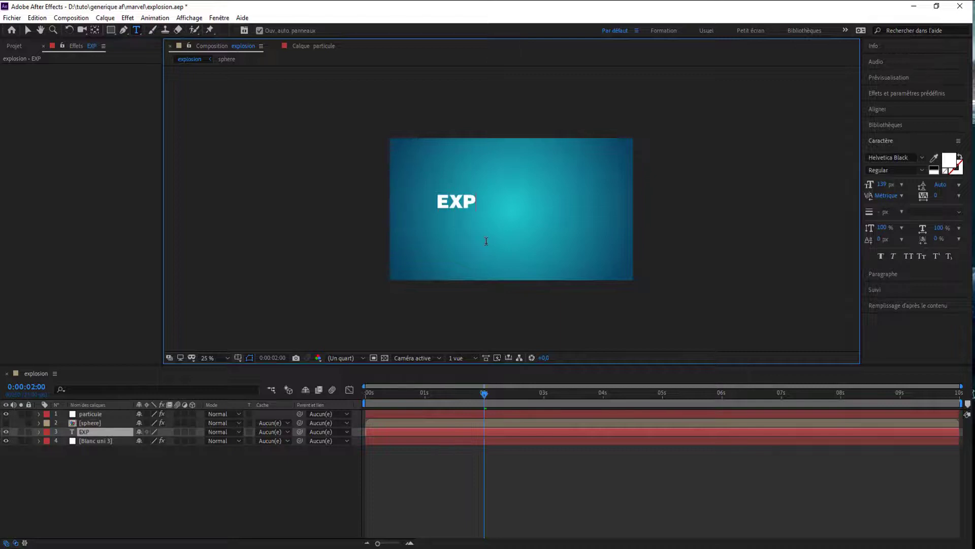
{"action": "type", "text": "LOSION"}
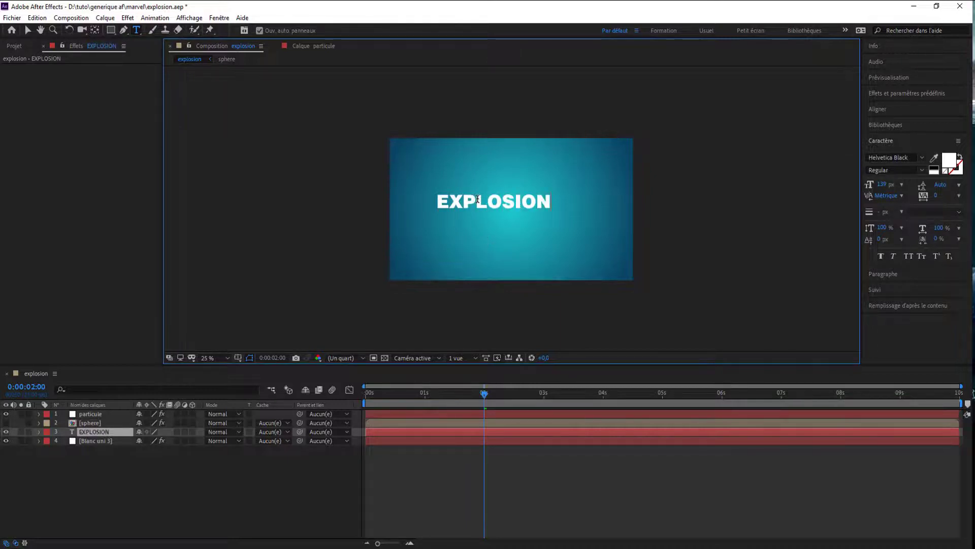
Step: Change the font of the EXPLOSION text to Showcard Gothic
{"action": "double_click", "coordinate": [477, 199]}
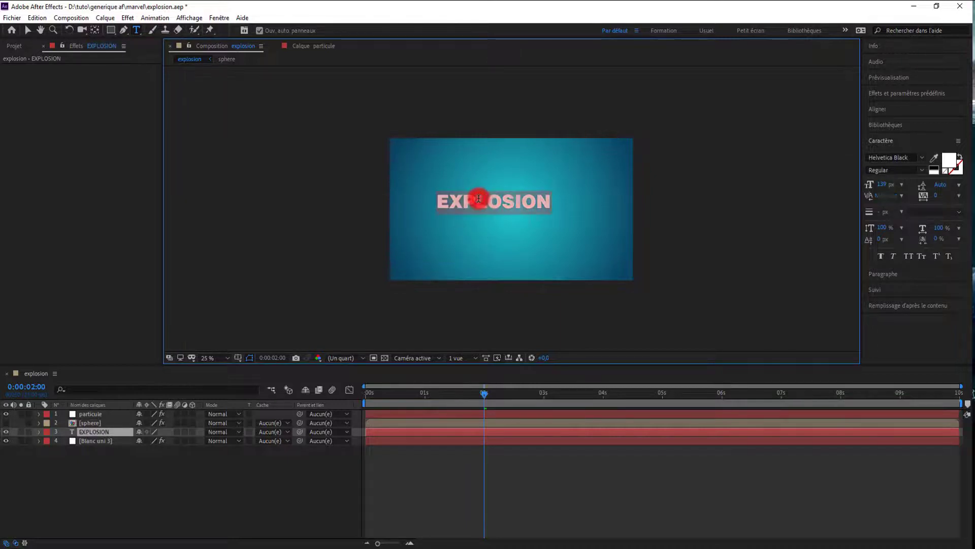
{"action": "left_click", "coordinate": [922, 159]}
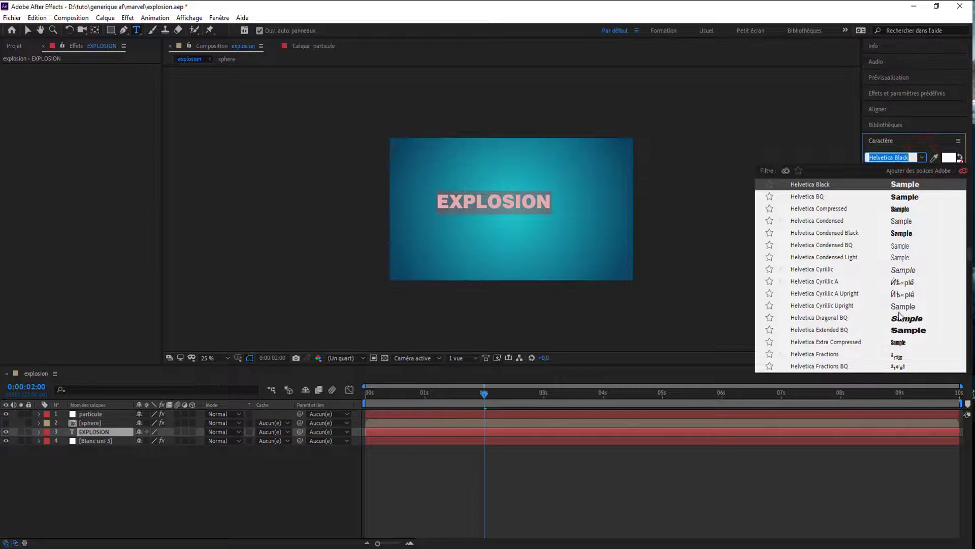
{"action": "scroll", "coordinate": [899, 315], "scroll_direction": "up", "scroll_amount": 4}
{"action": "scroll", "coordinate": [898, 315], "scroll_direction": "up", "scroll_amount": 20}
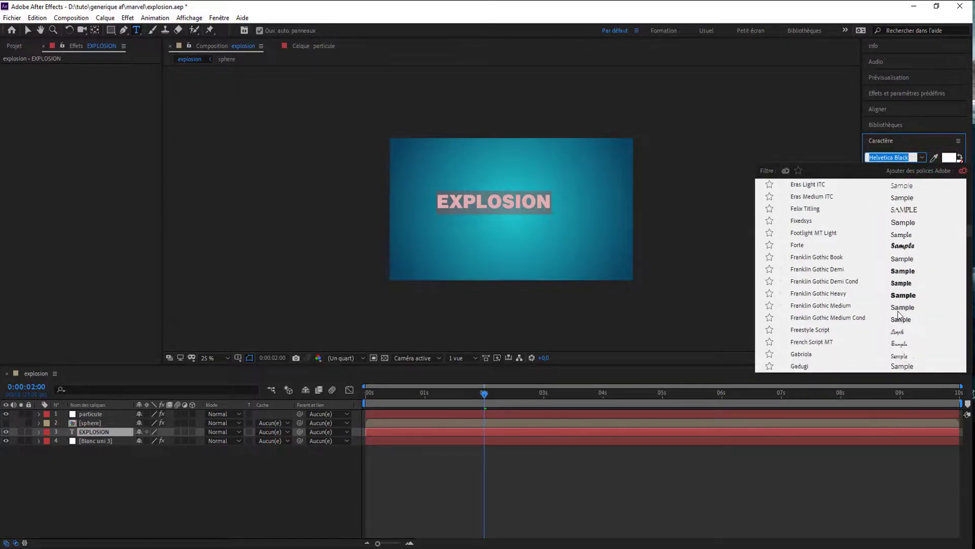
{"action": "scroll", "coordinate": [898, 315], "scroll_direction": "up", "scroll_amount": 8}
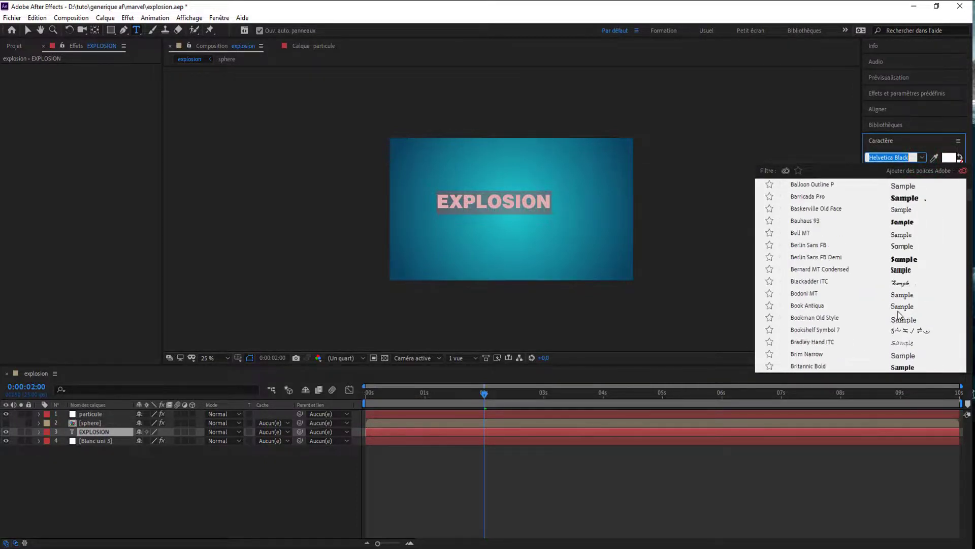
{"action": "scroll", "coordinate": [899, 313], "scroll_direction": "up", "scroll_amount": 5}
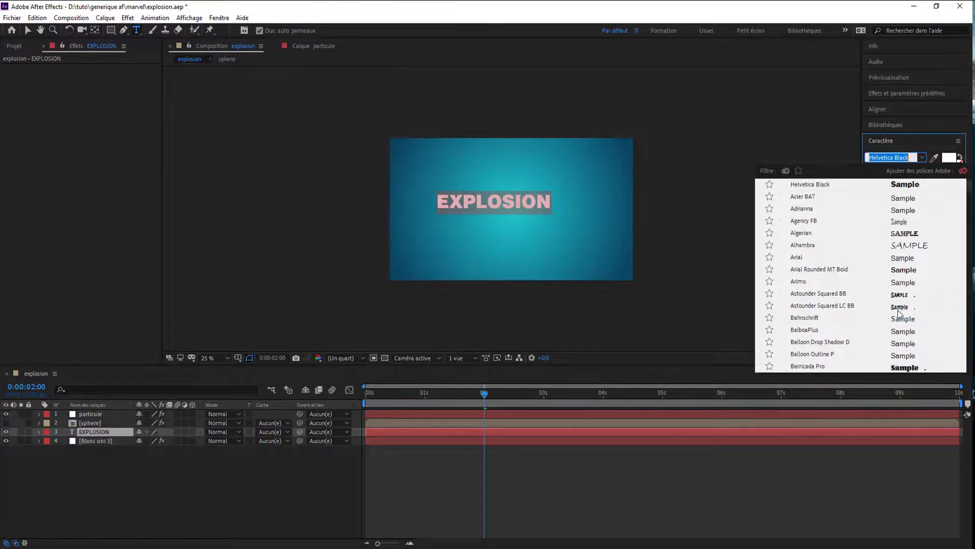
{"action": "scroll", "coordinate": [893, 254], "scroll_direction": "down", "scroll_amount": 3}
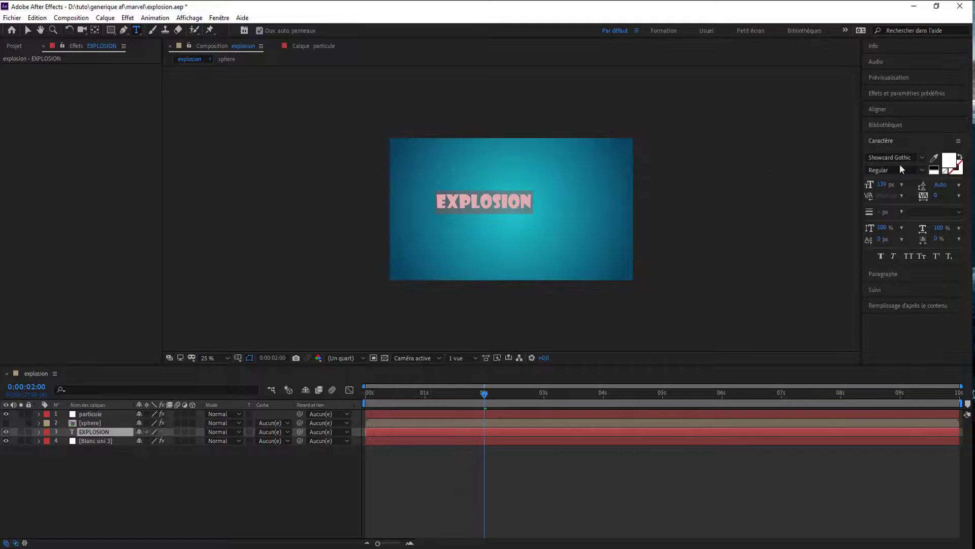
Step: Finish editing the EXPLOSION text and move it closer to the centre of the frame
{"action": "left_click", "coordinate": [318, 154]}
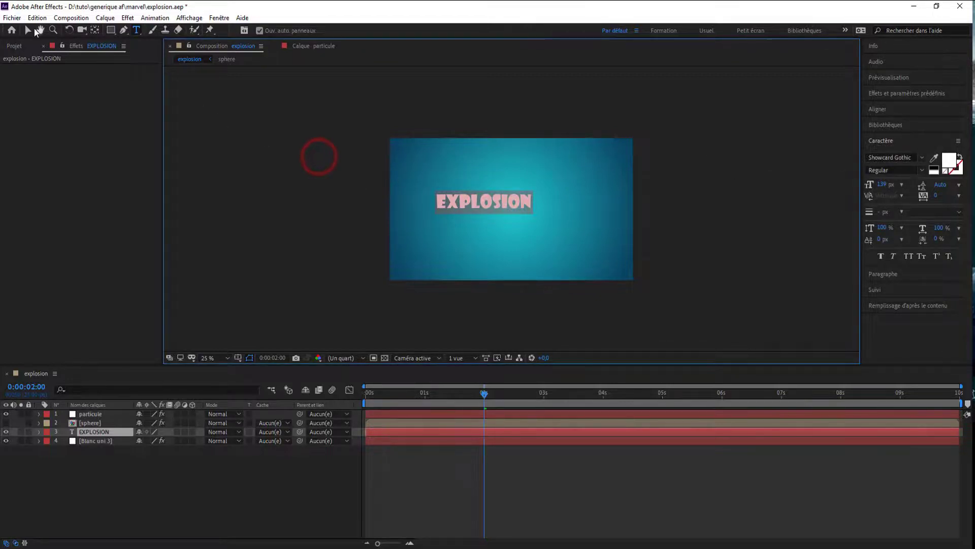
{"action": "left_click", "coordinate": [28, 29]}
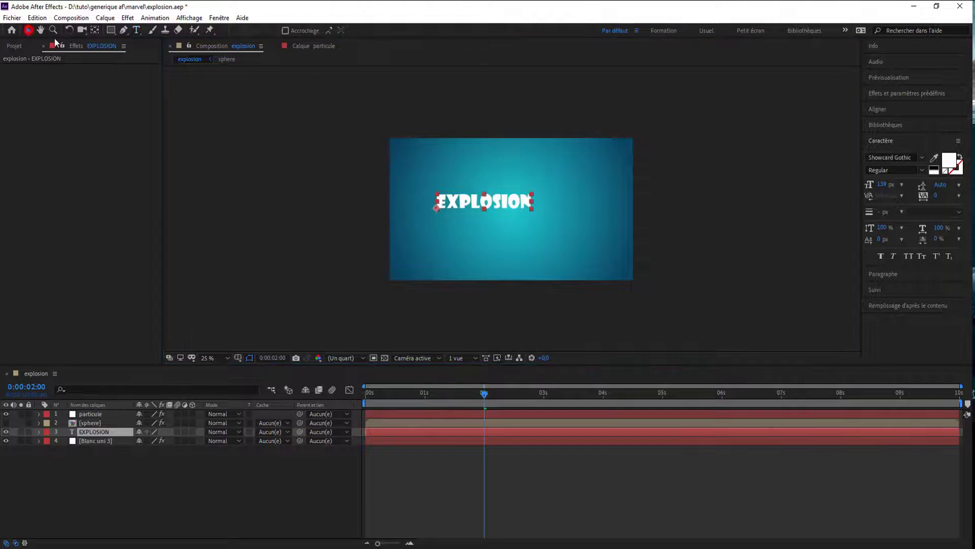
{"action": "left_click_drag", "start_coordinate": [497, 201], "coordinate": [538, 214]}
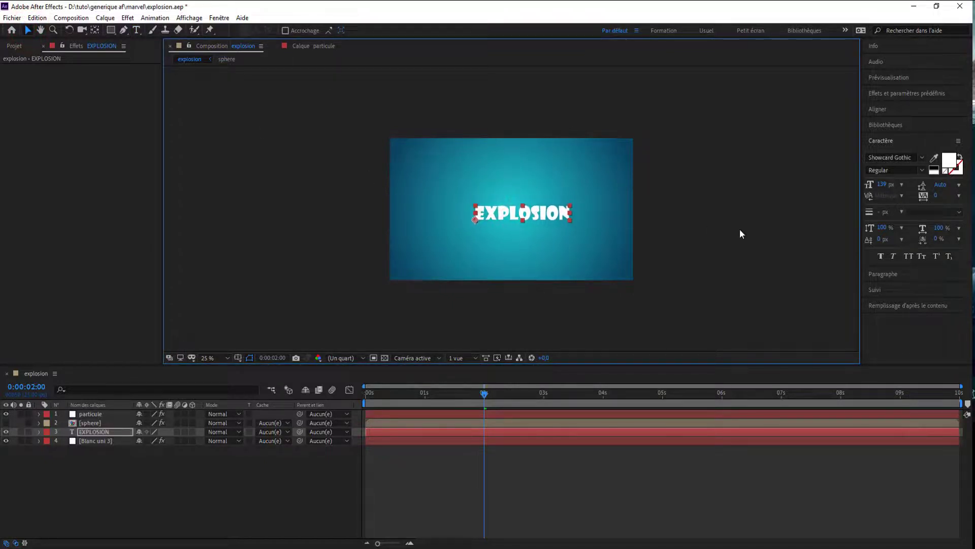
Step: Give the EXPLOSION text a black 000000 outline colour
{"action": "left_click", "coordinate": [959, 172]}
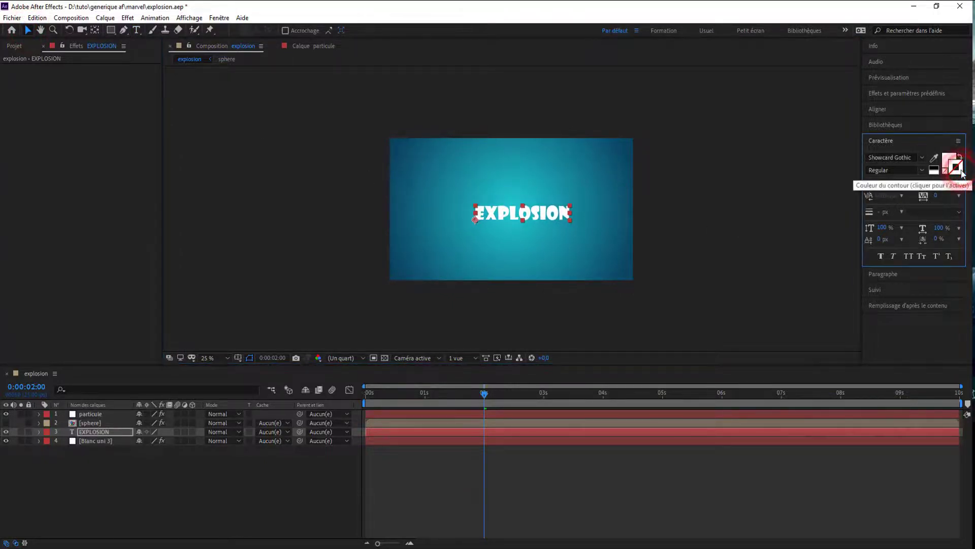
{"action": "left_click", "coordinate": [960, 171]}
{"action": "left_click_drag", "start_coordinate": [209, 180], "coordinate": [178, 216]}
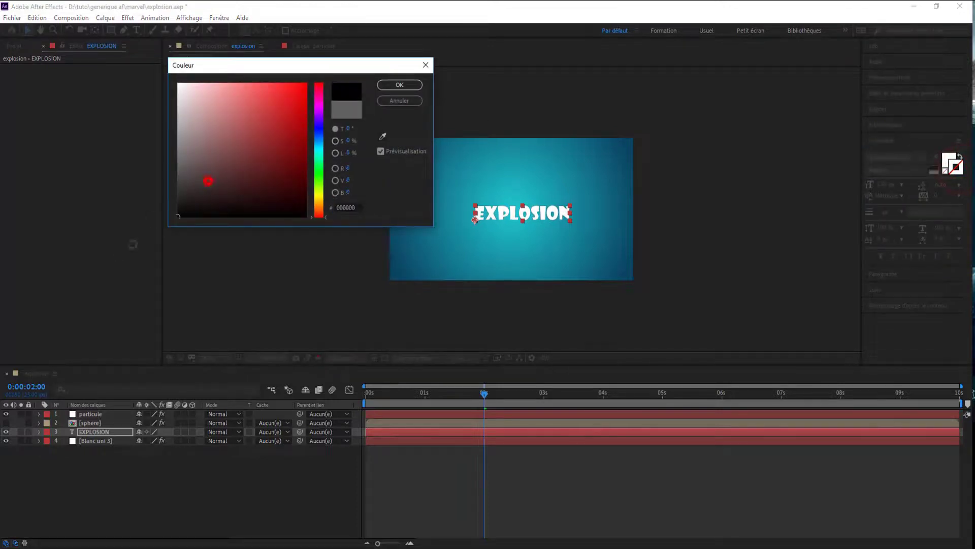
{"action": "left_click", "coordinate": [387, 85]}
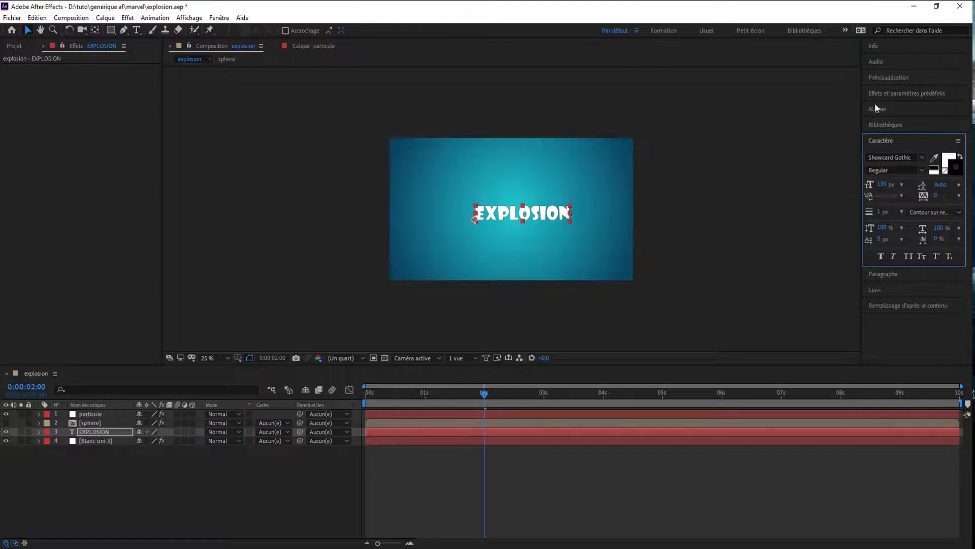
Step: Try outline widths of 60 px and 50 px on the EXPLOSION text
{"action": "left_click", "coordinate": [136, 29]}
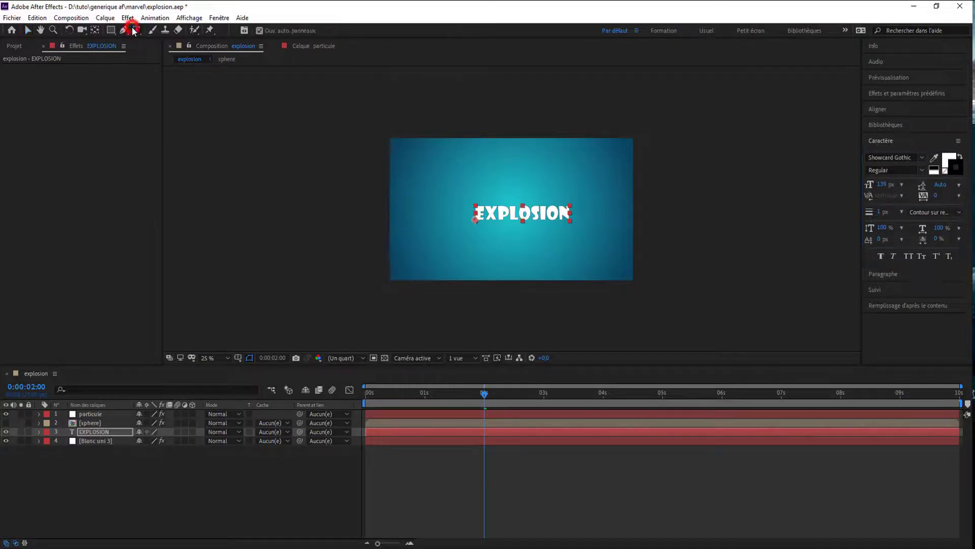
{"action": "double_click", "coordinate": [542, 215]}
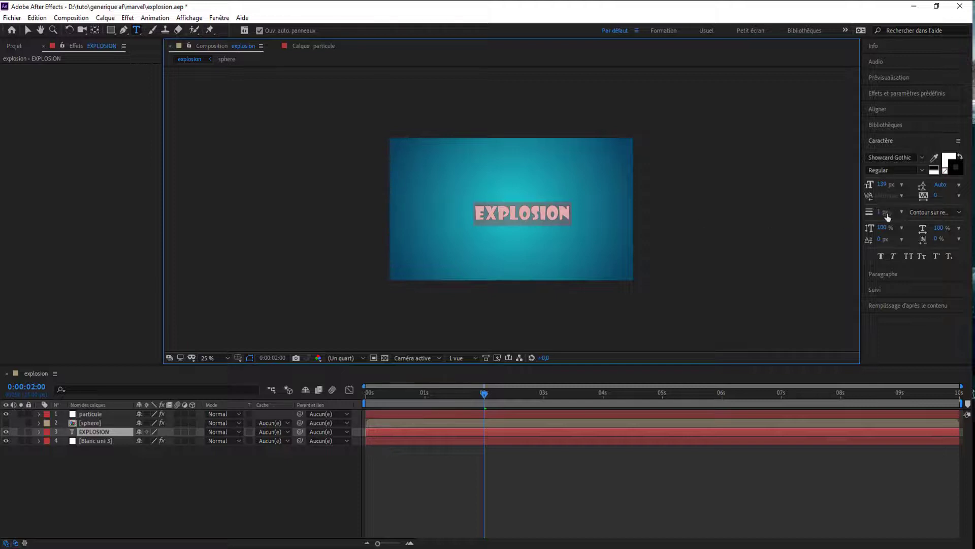
{"action": "left_click", "coordinate": [900, 212]}
{"action": "left_click", "coordinate": [896, 419]}
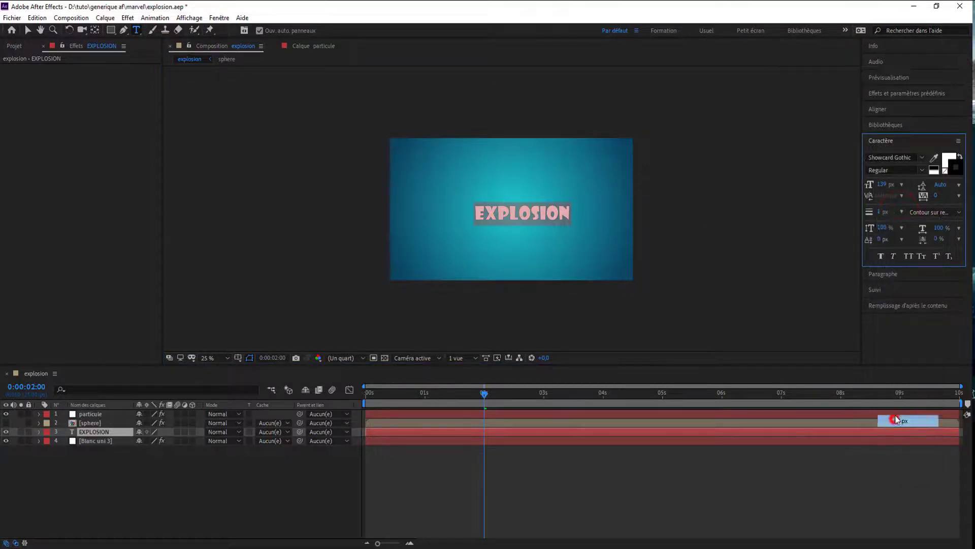
{"action": "left_click", "coordinate": [900, 212]}
{"action": "left_click", "coordinate": [940, 212]}
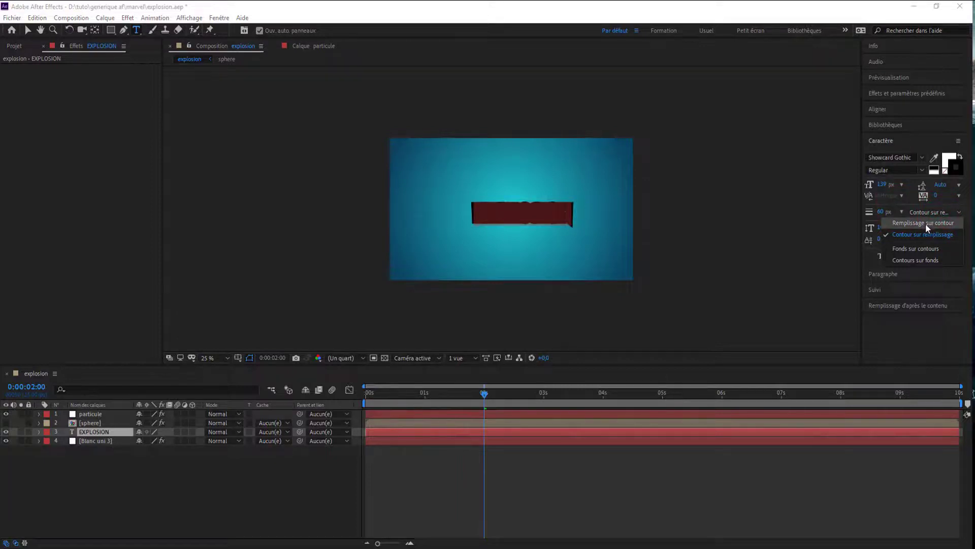
{"action": "left_click", "coordinate": [885, 209]}
{"action": "left_click", "coordinate": [909, 403]}
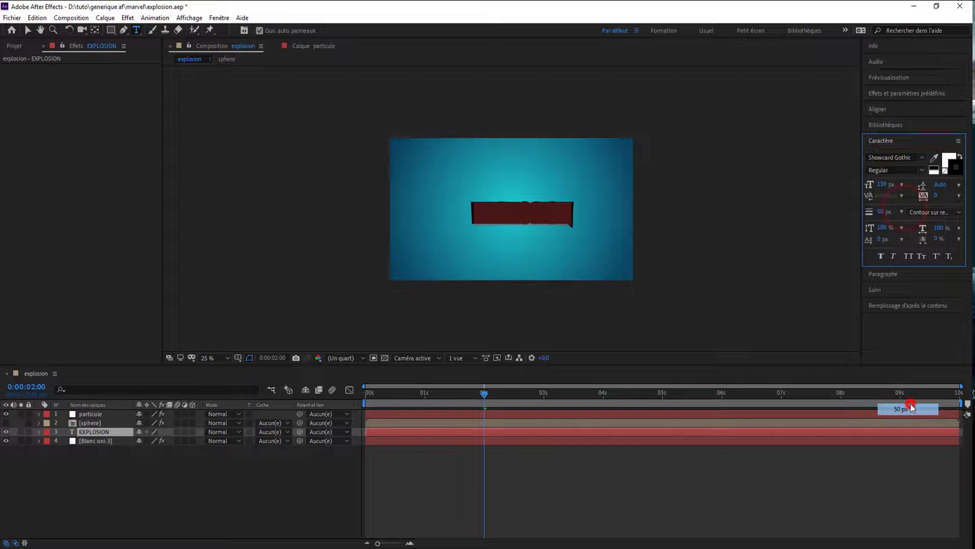
Step: Set the outline width of the EXPLOSION text to 17 px
{"action": "left_click", "coordinate": [902, 184]}
{"action": "left_click", "coordinate": [875, 195]}
{"action": "left_click", "coordinate": [903, 213]}
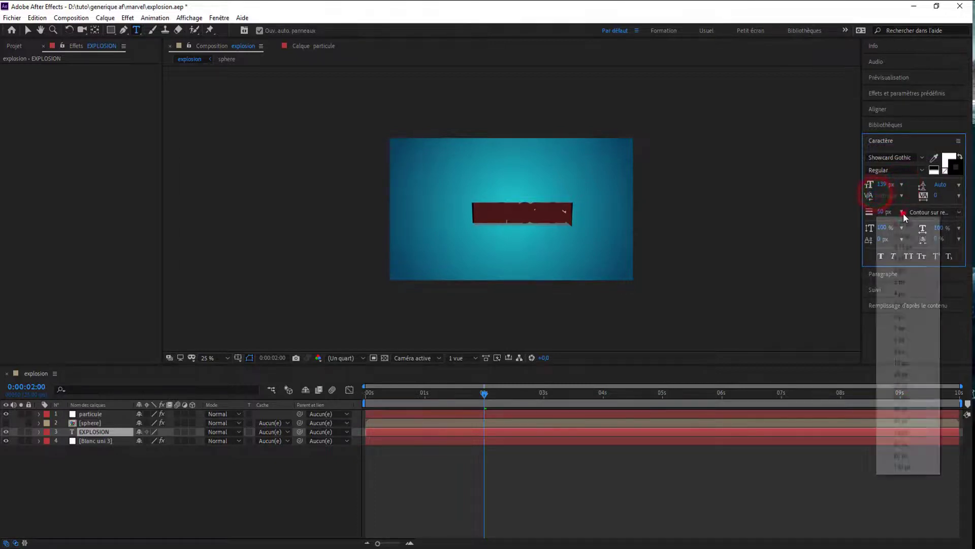
{"action": "left_click", "coordinate": [899, 351]}
{"action": "left_click", "coordinate": [885, 210]}
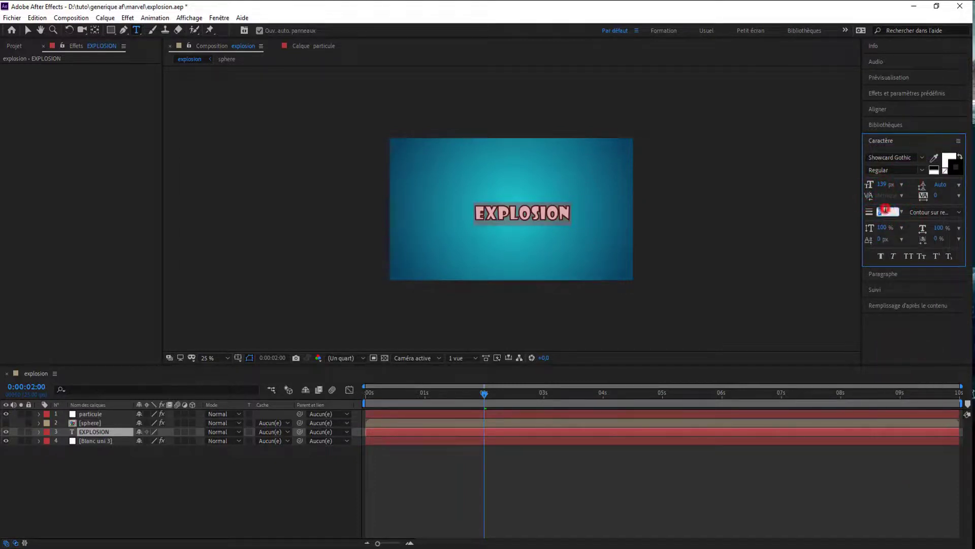
{"action": "left_click", "coordinate": [879, 221]}
{"action": "mouse_move", "coordinate": [879, 213]}
{"action": "left_mouse_down"}
{"action": "mouse_move", "coordinate": [890, 212]}
{"action": "mouse_move", "coordinate": [873, 214]}
{"action": "left_mouse_up"}
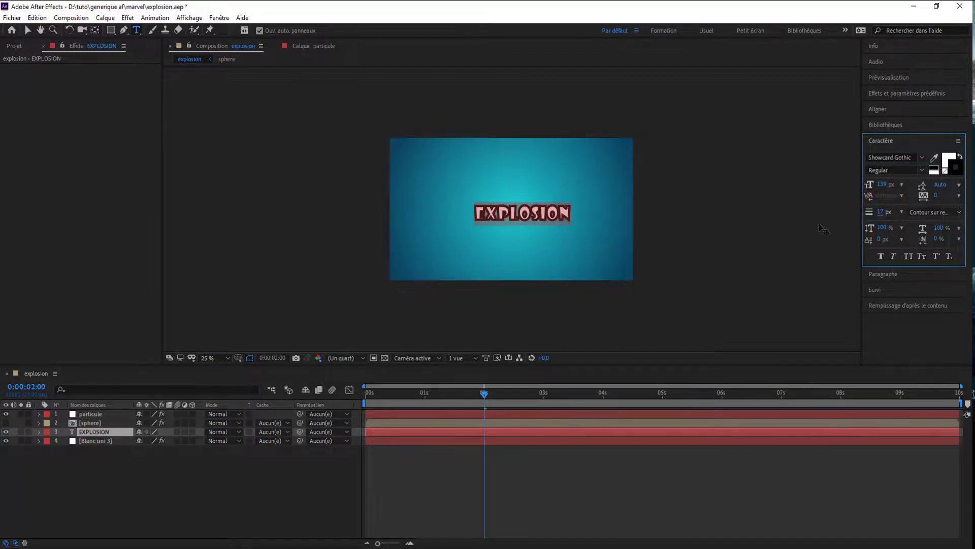
Step: Set the EXPLOSION text's fill to render over its outline with the Remplissage sur contour option
{"action": "key", "text": "slash"}
{"action": "double_click", "coordinate": [607, 213]}
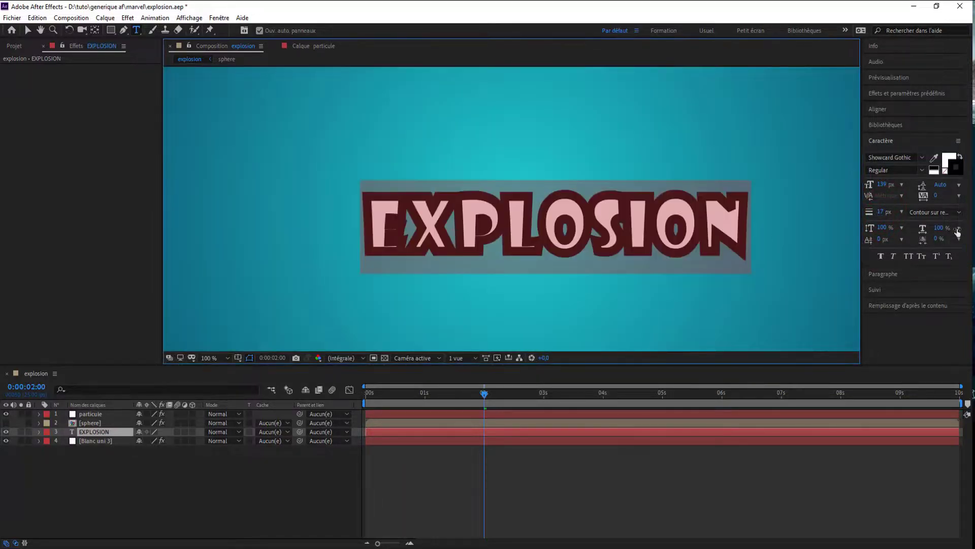
{"action": "left_click", "coordinate": [930, 211]}
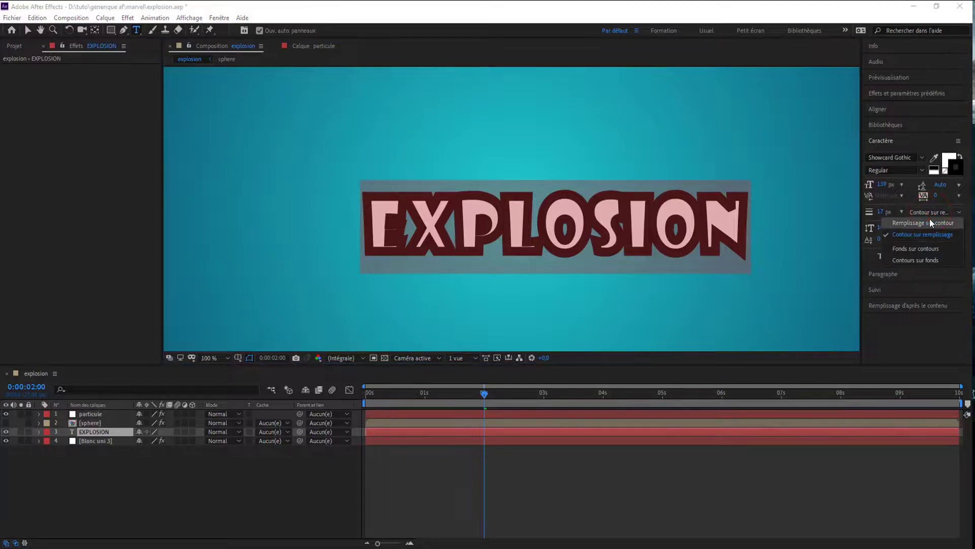
{"action": "left_click", "coordinate": [930, 219]}
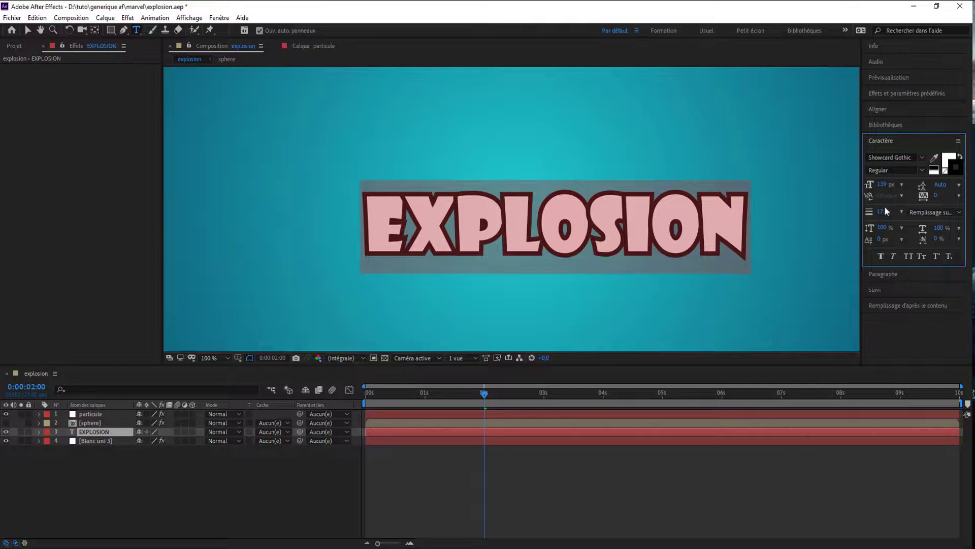
Step: Set the EXPLOSION text to 159 px with a 23 px outline and apply faux italic
{"action": "left_click_drag", "start_coordinate": [885, 212], "coordinate": [901, 189]}
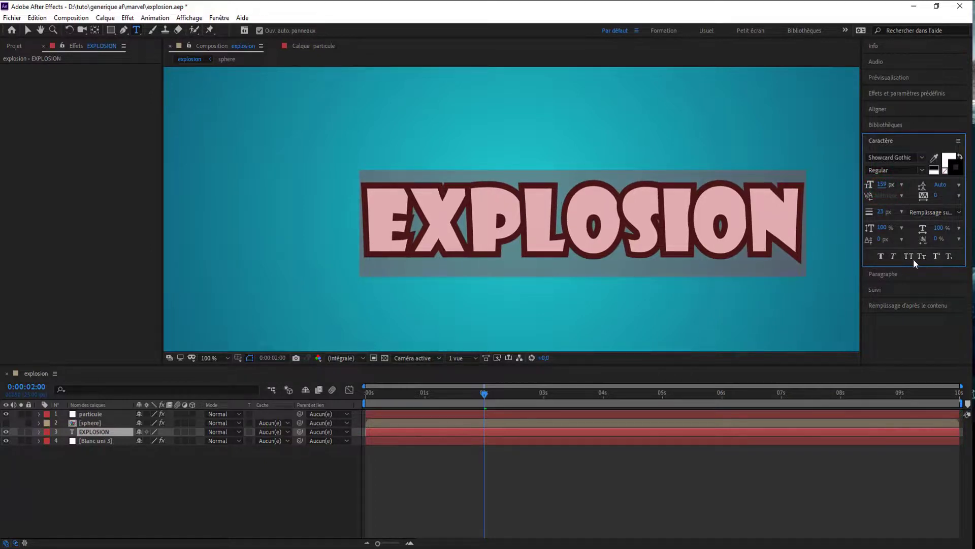
{"action": "left_click", "coordinate": [892, 257]}
{"action": "left_click", "coordinate": [622, 227]}
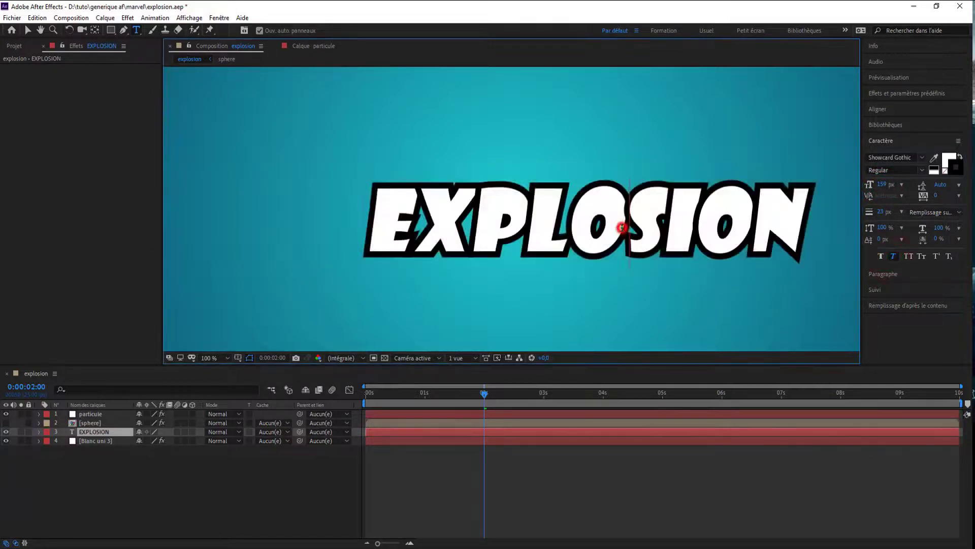
{"action": "scroll", "coordinate": [622, 227], "scroll_direction": "down", "scroll_amount": 2}
{"action": "scroll", "coordinate": [602, 224], "scroll_direction": "down", "scroll_amount": 2}
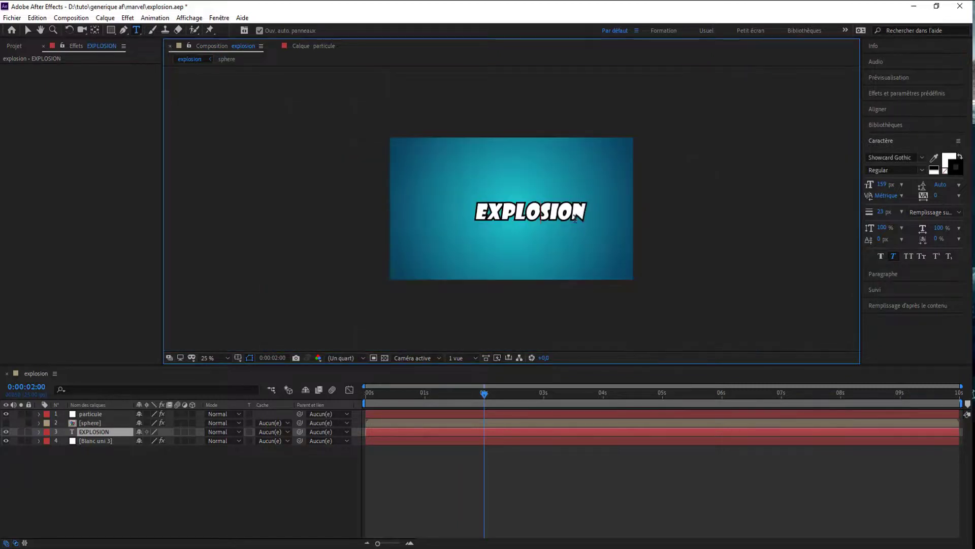
{"action": "scroll", "coordinate": [467, 208], "scroll_direction": "up", "scroll_amount": 2}
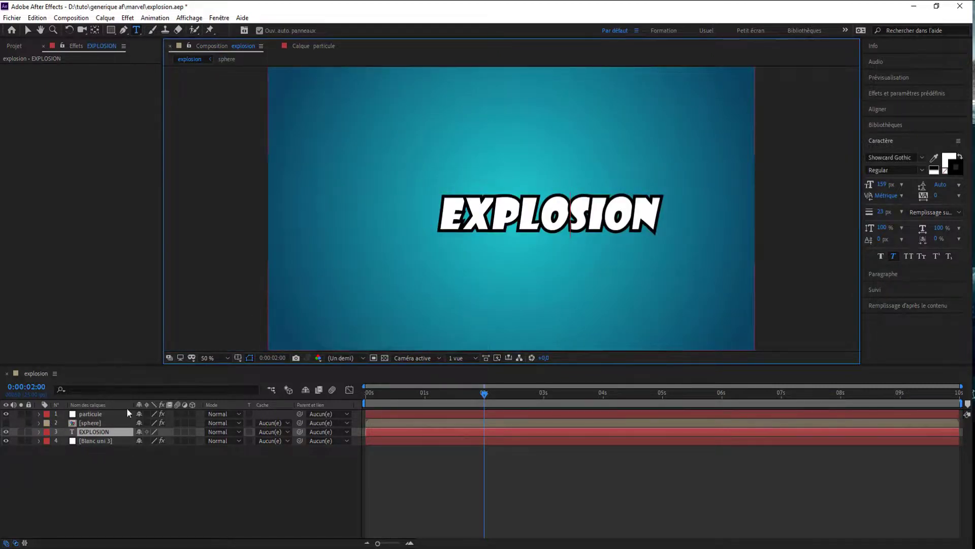
Step: Centre the EXPLOSION text in the frame at the composition's start and move its layer above the particule layer
{"action": "left_click_drag", "start_coordinate": [484, 393], "coordinate": [365, 392]}
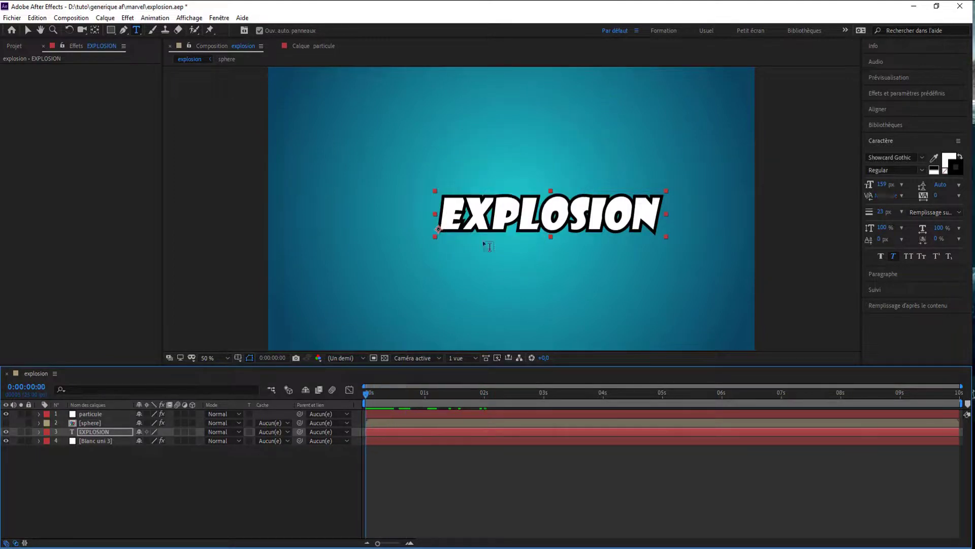
{"action": "left_click", "coordinate": [27, 30]}
{"action": "left_click_drag", "start_coordinate": [549, 231], "coordinate": [511, 224]}
{"action": "left_click_drag", "start_coordinate": [98, 431], "coordinate": [94, 415]}
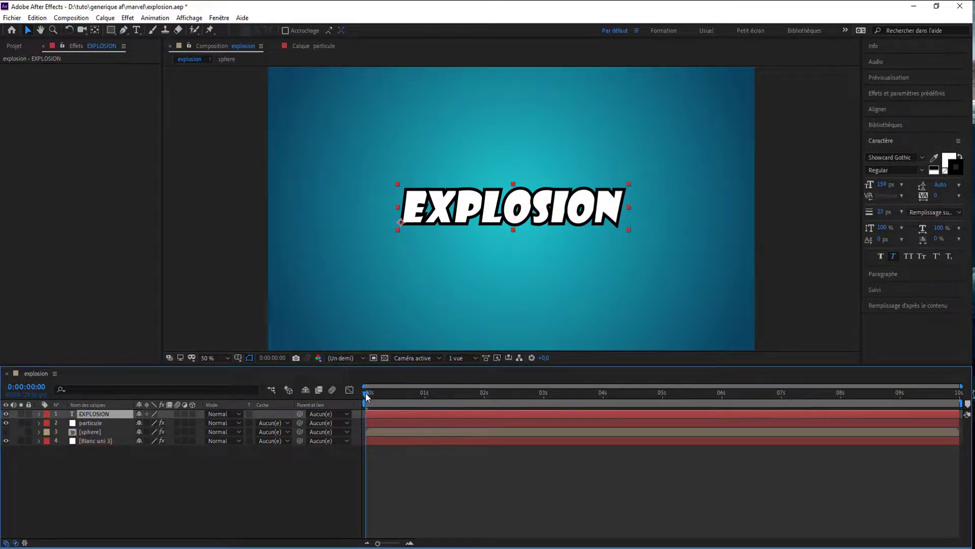
Step: Enable Scale (Echelle) keyframing on the EXPLOSION layer at 0:00:00:17, partway through the particle burst
{"action": "left_click_drag", "start_coordinate": [367, 395], "coordinate": [406, 375]}
{"action": "key", "text": "space"}
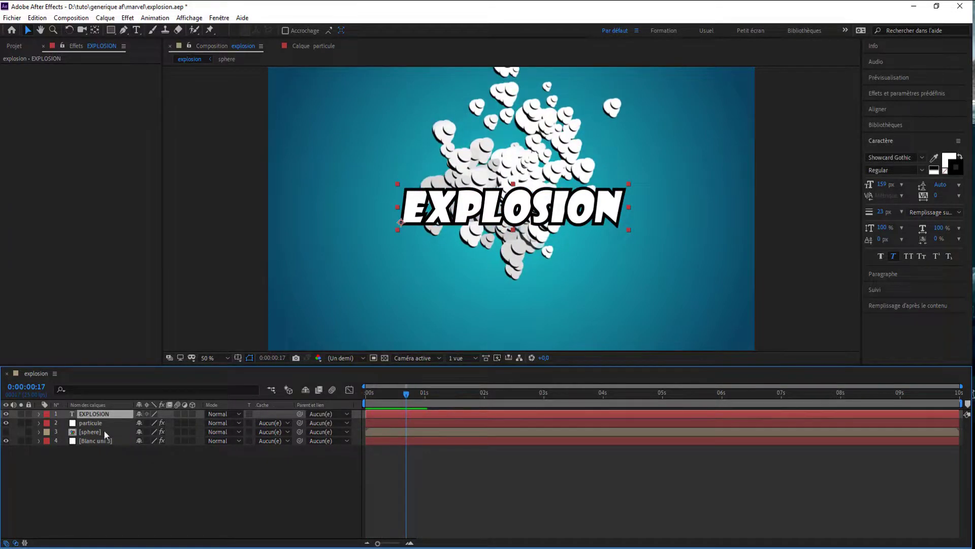
{"action": "left_click", "coordinate": [40, 414]}
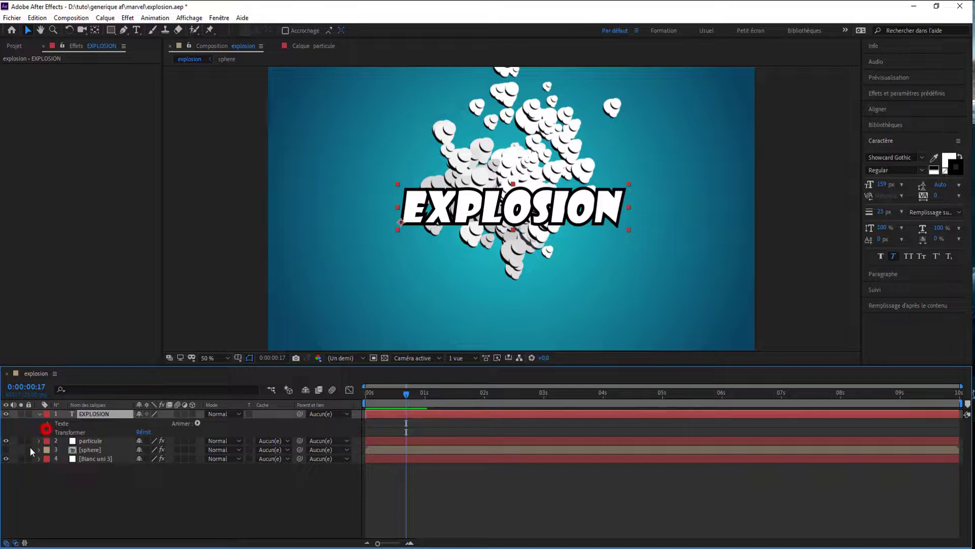
{"action": "left_click", "coordinate": [48, 432]}
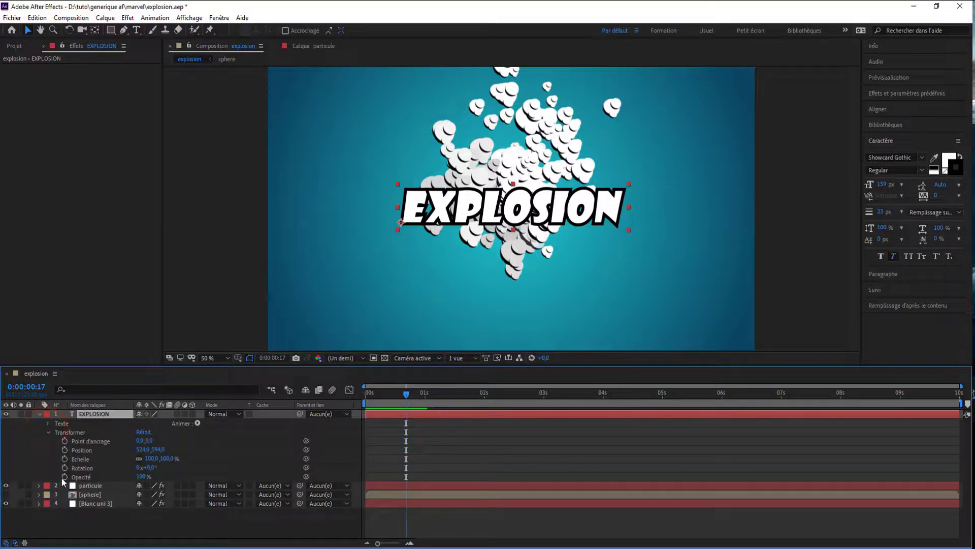
{"action": "left_click_drag", "start_coordinate": [151, 459], "coordinate": [81, 452]}
{"action": "key", "text": "ctrl+z"}
{"action": "left_click", "coordinate": [65, 458]}
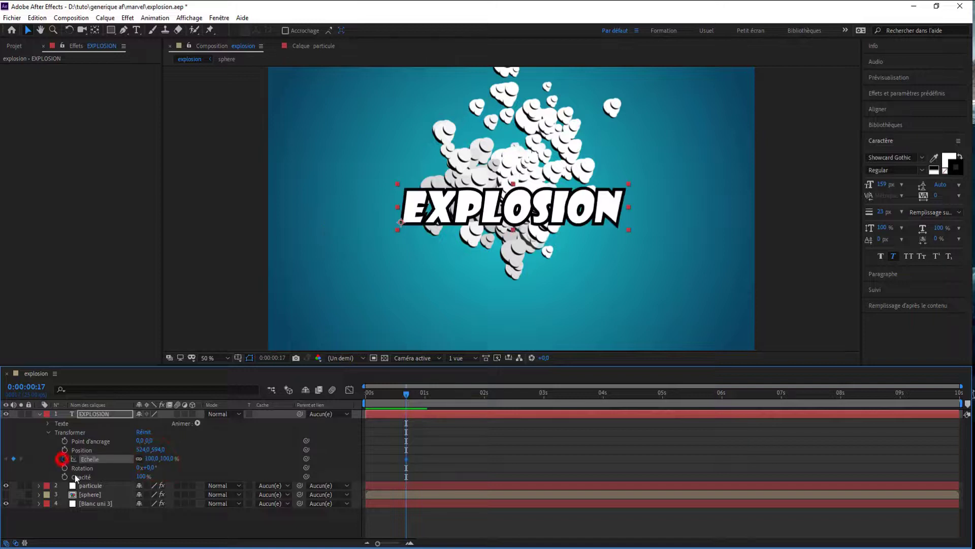
Step: Try a 0% Scale on the EXPLOSION layer at 0:00:00:17 with its original anchor point, and undo it
{"action": "left_click", "coordinate": [151, 458]}
{"action": "type", "text": "0"}
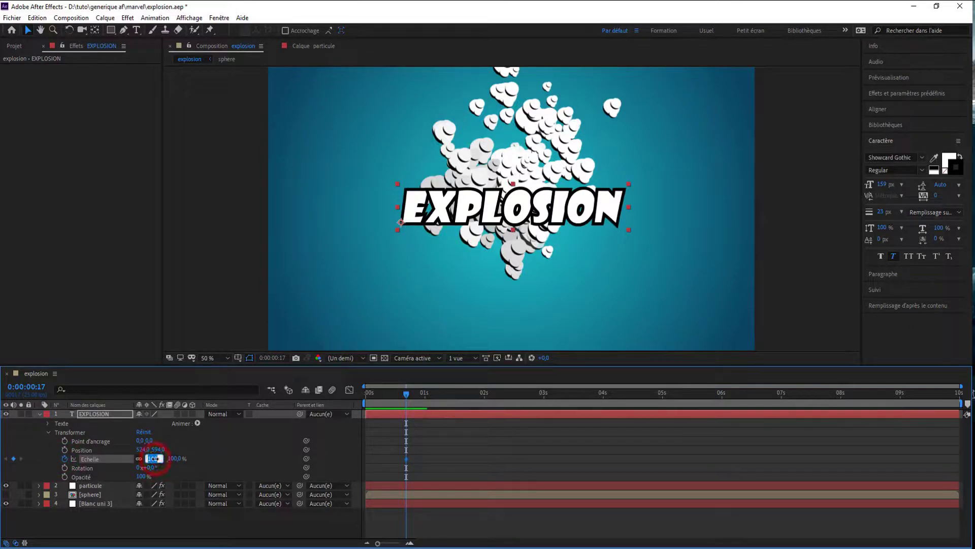
{"action": "key", "text": "Return"}
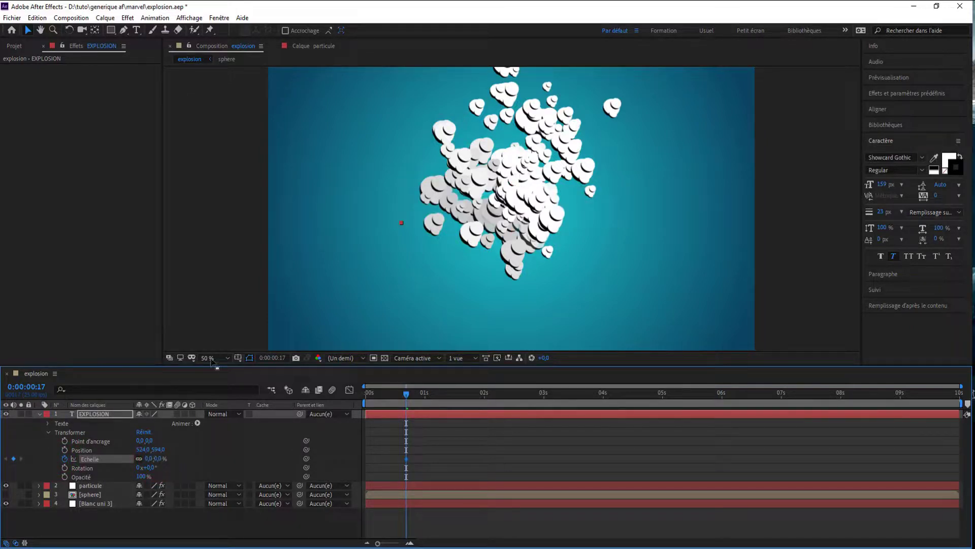
{"action": "key", "text": "ctrl+z"}
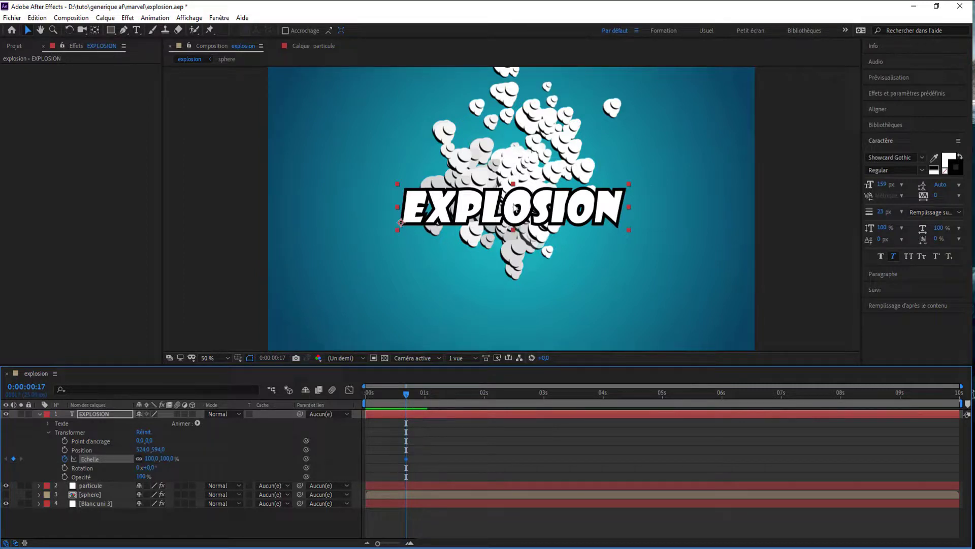
Step: Move the EXPLOSION text's anchor point from its lower-left corner to the centre of the word
{"action": "left_click", "coordinate": [91, 29]}
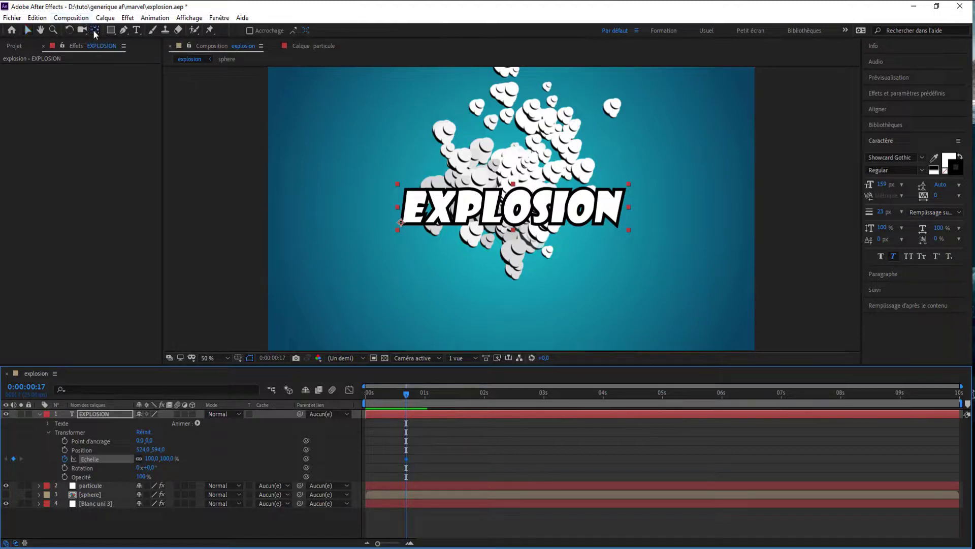
{"action": "left_click", "coordinate": [403, 223]}
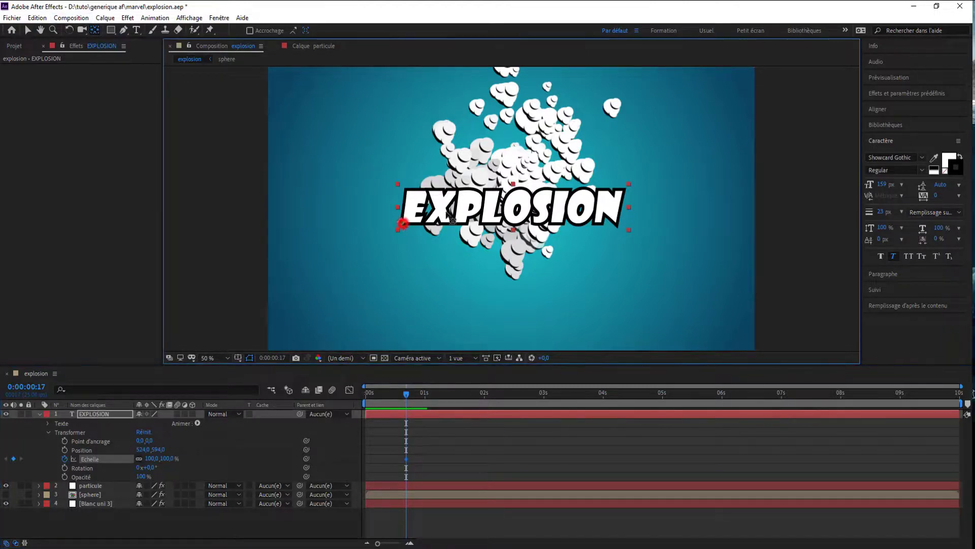
{"action": "left_click_drag", "start_coordinate": [403, 224], "coordinate": [512, 208]}
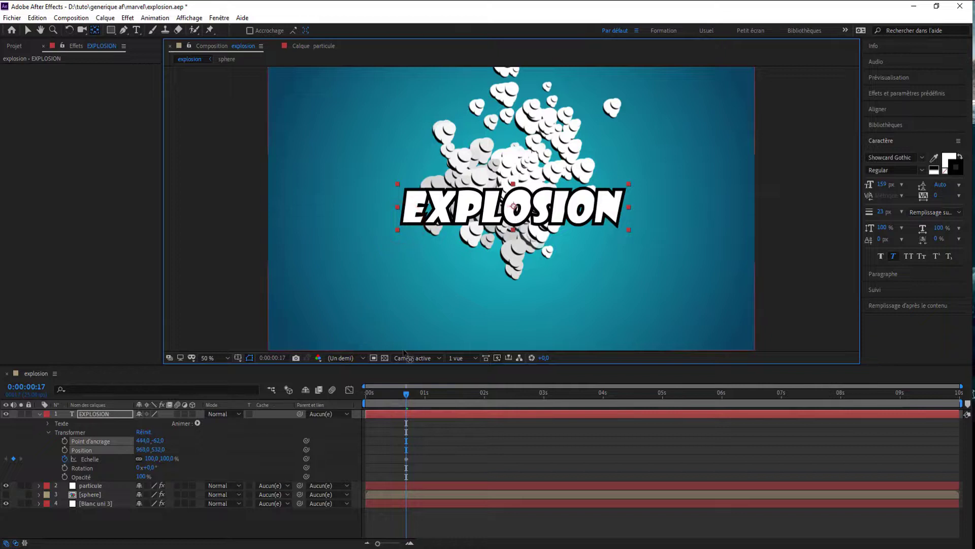
Step: Set the EXPLOSION layer's Scale keyframe at 0:00:00:17 to 0%
{"action": "left_click", "coordinate": [405, 458]}
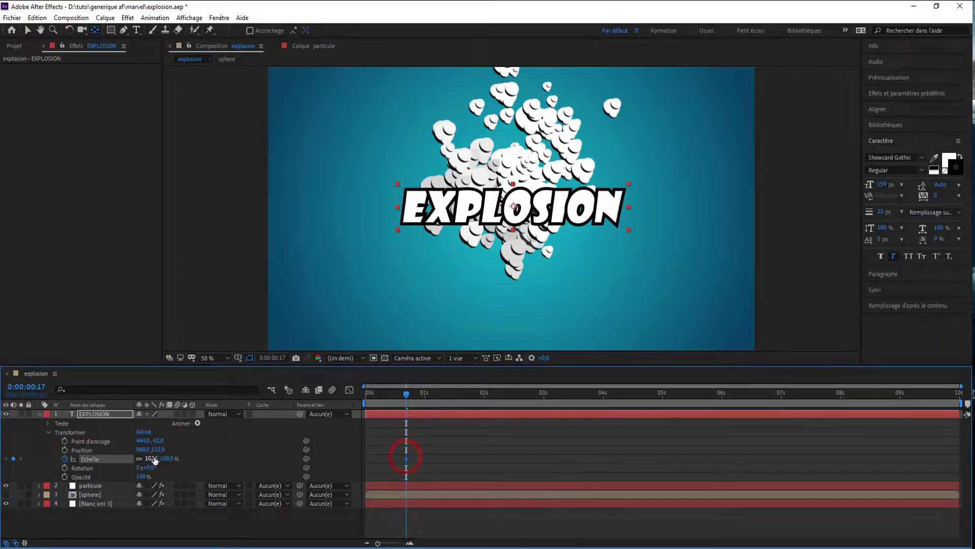
{"action": "left_click_drag", "start_coordinate": [152, 458], "coordinate": [123, 454]}
{"action": "left_click", "coordinate": [148, 458]}
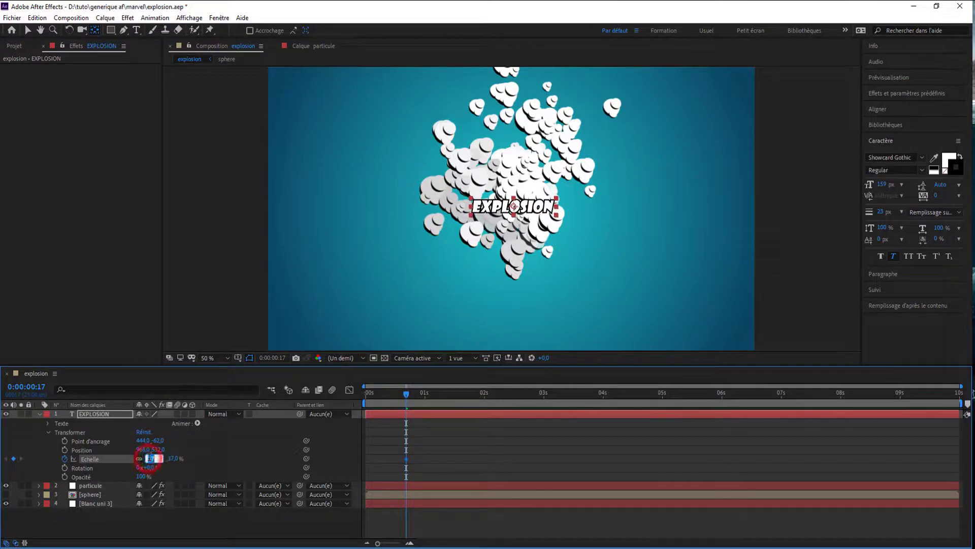
{"action": "type", "text": "0"}
{"action": "key", "text": "Return"}
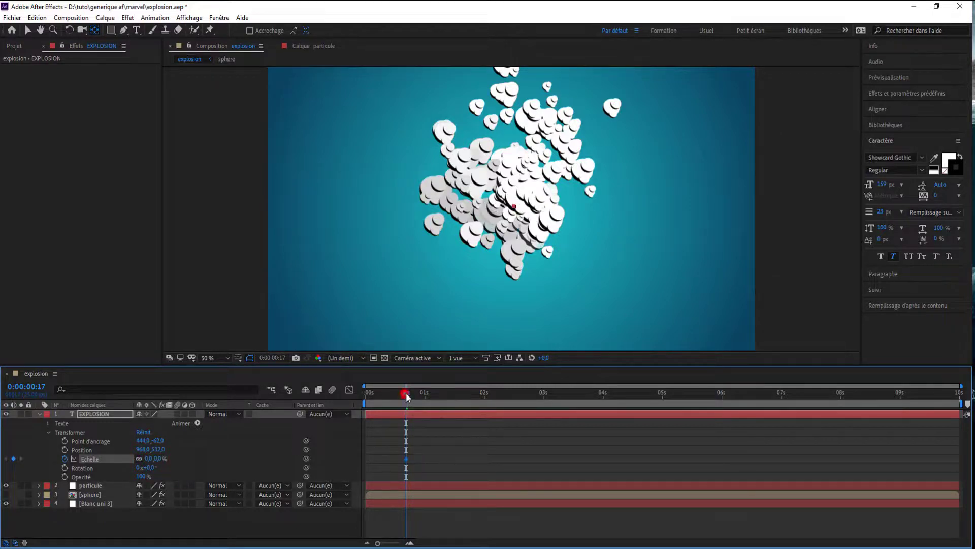
Step: Add a 130% Scale keyframe to the EXPLOSION layer at 0:00:01:00
{"action": "left_click_drag", "start_coordinate": [408, 396], "coordinate": [425, 393]}
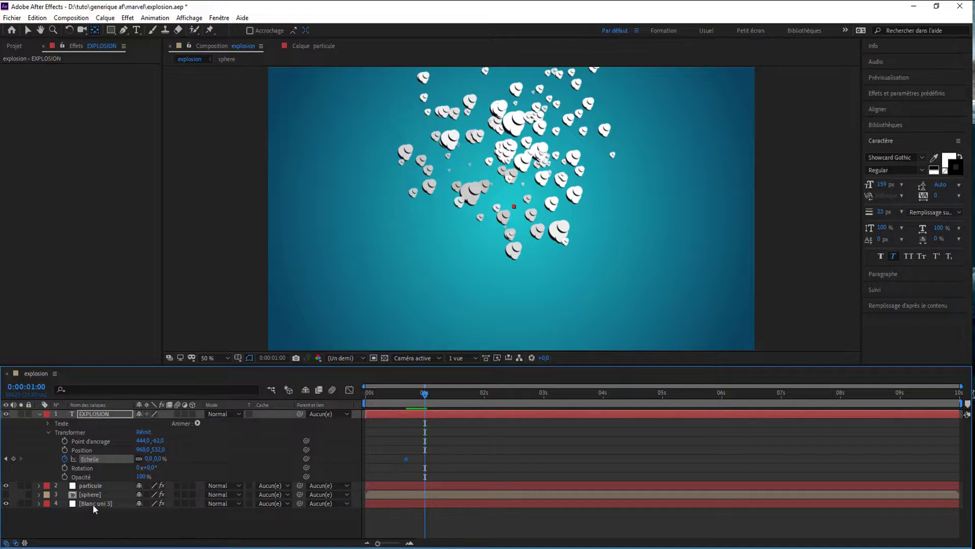
{"action": "left_click", "coordinate": [149, 459]}
{"action": "type", "text": "130"}
{"action": "key", "text": "Return"}
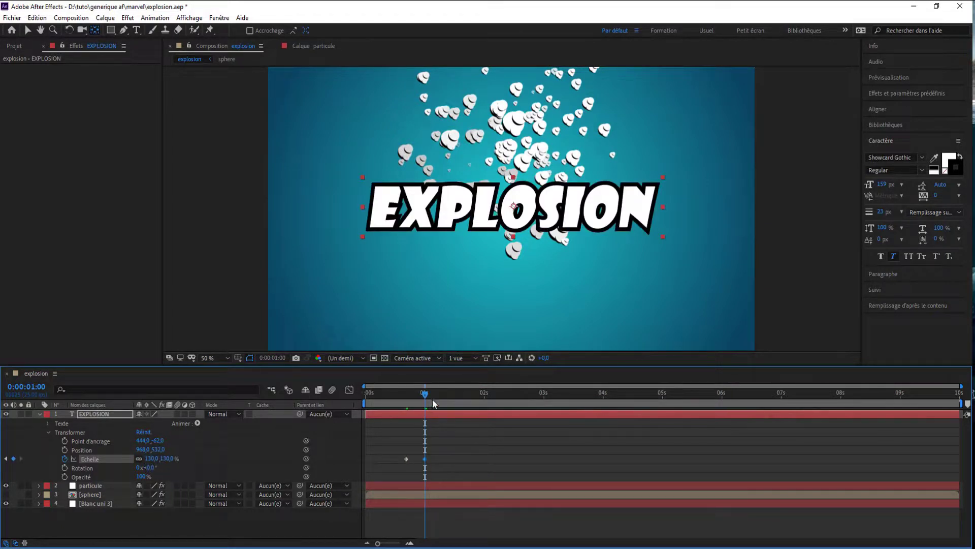
Step: Add a 100% Scale keyframe to the EXPLOSION layer at 0:00:01:05
{"action": "left_click_drag", "start_coordinate": [425, 393], "coordinate": [437, 395]}
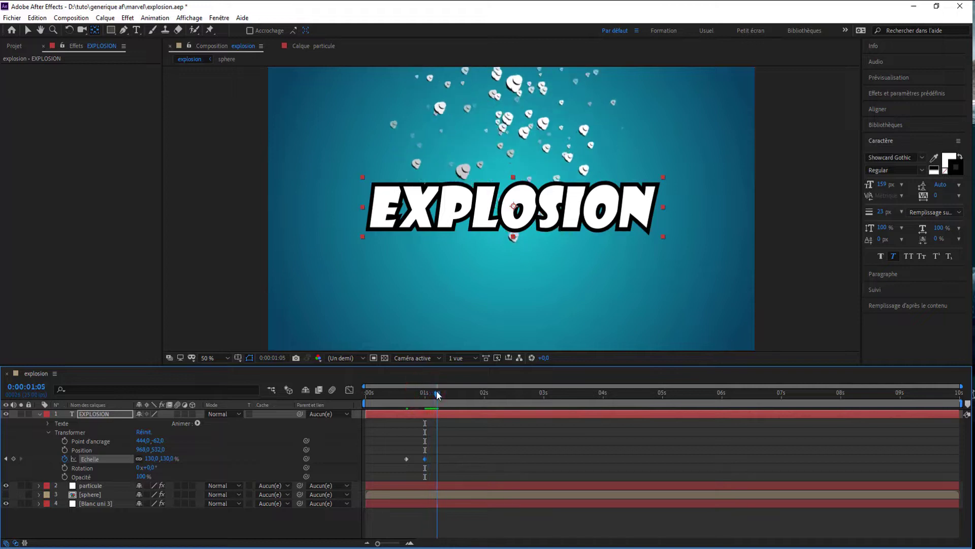
{"action": "left_click", "coordinate": [147, 459]}
{"action": "type", "text": "100"}
{"action": "key", "text": "Return"}
Step: Spread the EXPLOSION layer's three Scale keyframes further apart in time and apply Lissage de vitesse easing to them
{"action": "left_click_drag", "start_coordinate": [440, 397], "coordinate": [467, 394]}
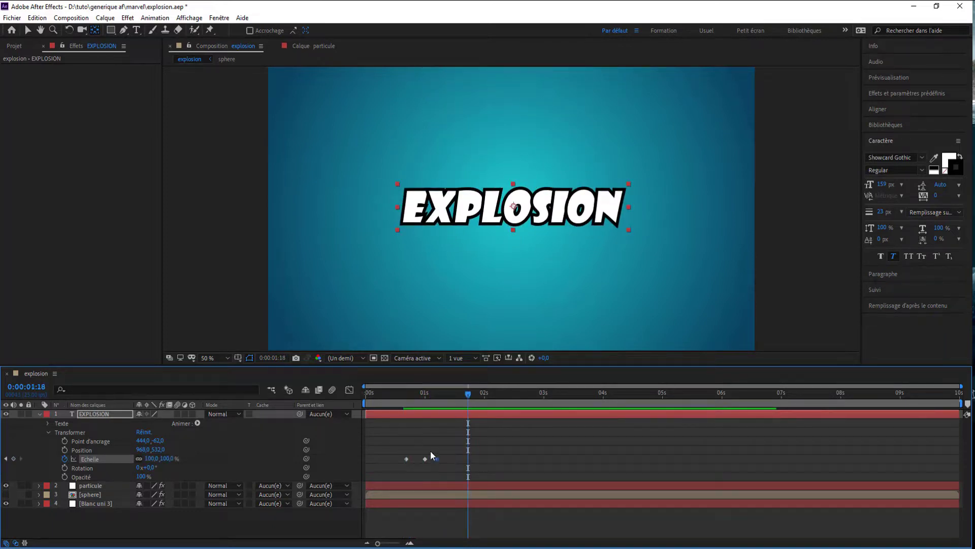
{"action": "left_click_drag", "start_coordinate": [427, 458], "coordinate": [395, 469]}
{"action": "left_click", "coordinate": [454, 450]}
{"action": "right_click", "coordinate": [405, 459]}
{"action": "mouse_move", "coordinate": [437, 457]}
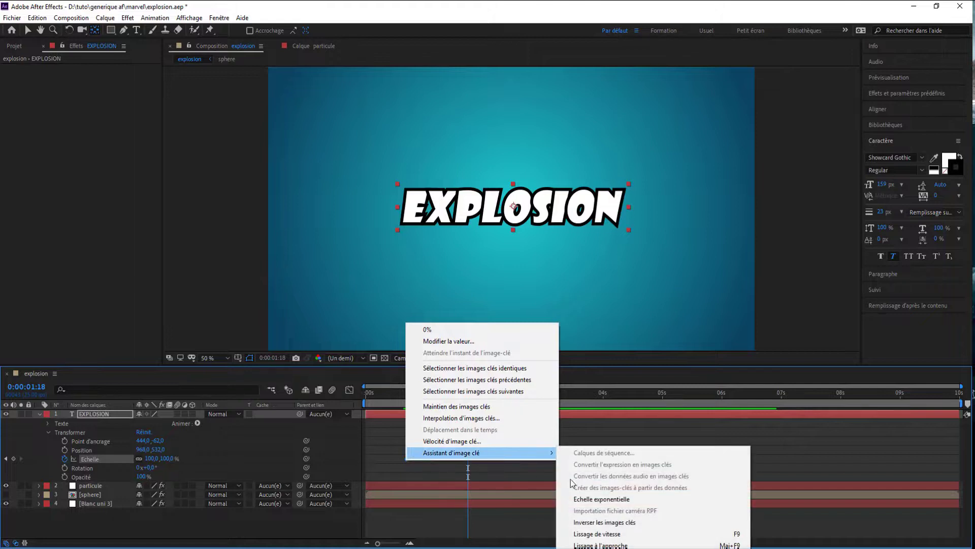
{"action": "left_click", "coordinate": [596, 534]}
Step: Play the title's scale animation together with the particle explosion from the start, with the composition view at 25%
{"action": "left_click_drag", "start_coordinate": [465, 392], "coordinate": [407, 395]}
{"action": "key", "text": "space"}
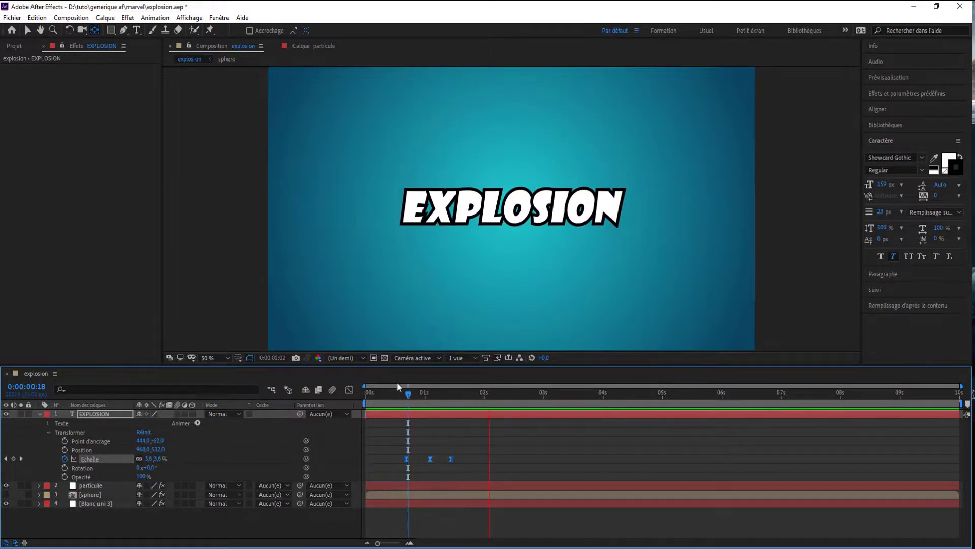
{"action": "left_click_drag", "start_coordinate": [408, 395], "coordinate": [342, 392]}
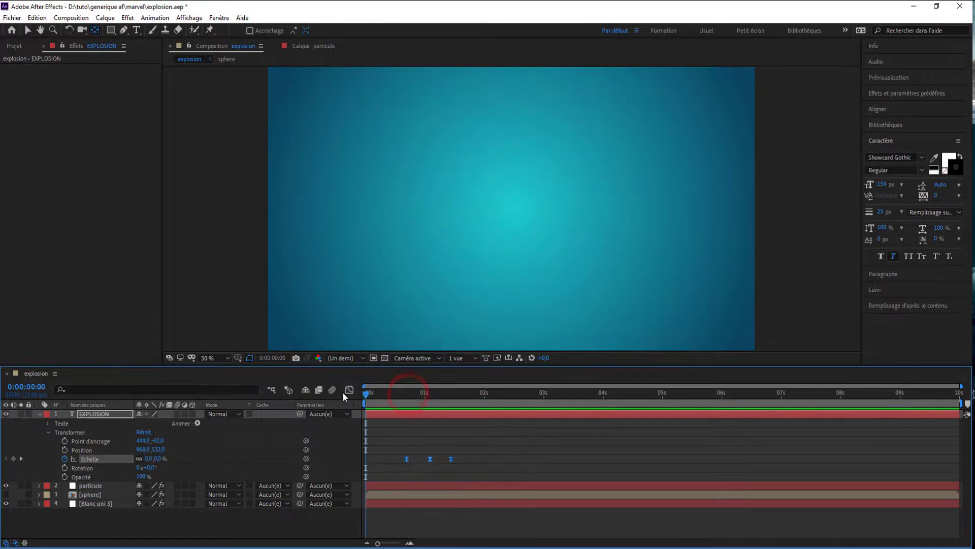
{"action": "key", "text": "space"}
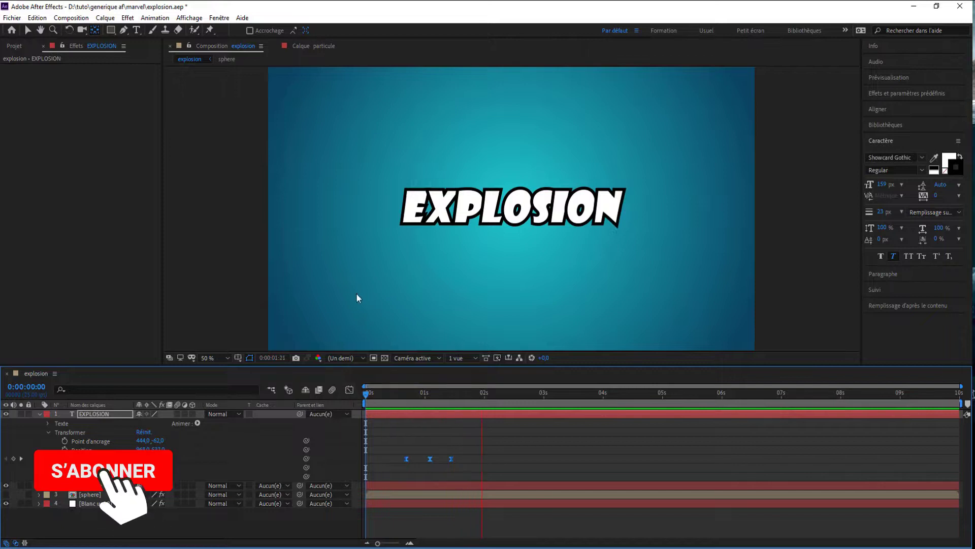
{"action": "key", "text": "space"}
{"action": "scroll", "coordinate": [384, 261], "scroll_direction": "down", "scroll_amount": 2}
{"action": "left_click_drag", "start_coordinate": [420, 398], "coordinate": [305, 405]}
{"action": "key", "text": "space"}
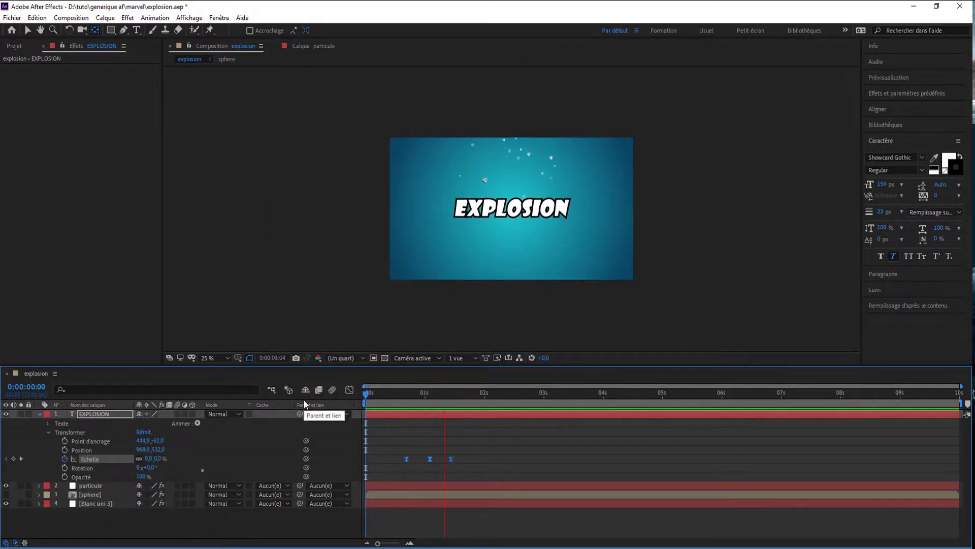
{"action": "left_click_drag", "start_coordinate": [413, 395], "coordinate": [317, 400]}
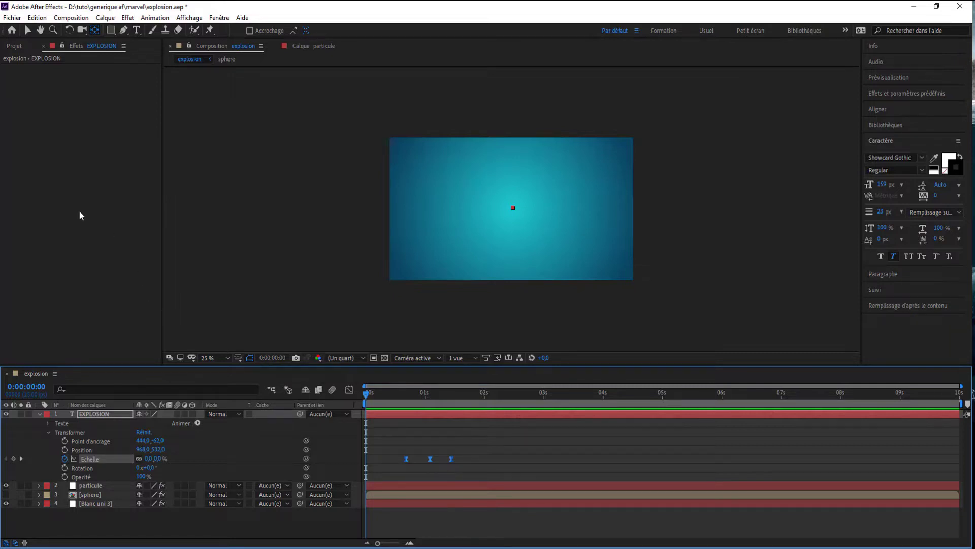
Step: Move the EXPLOSION layer directly below the particule layer and preview the animation from the start
{"action": "left_click_drag", "start_coordinate": [124, 414], "coordinate": [92, 496]}
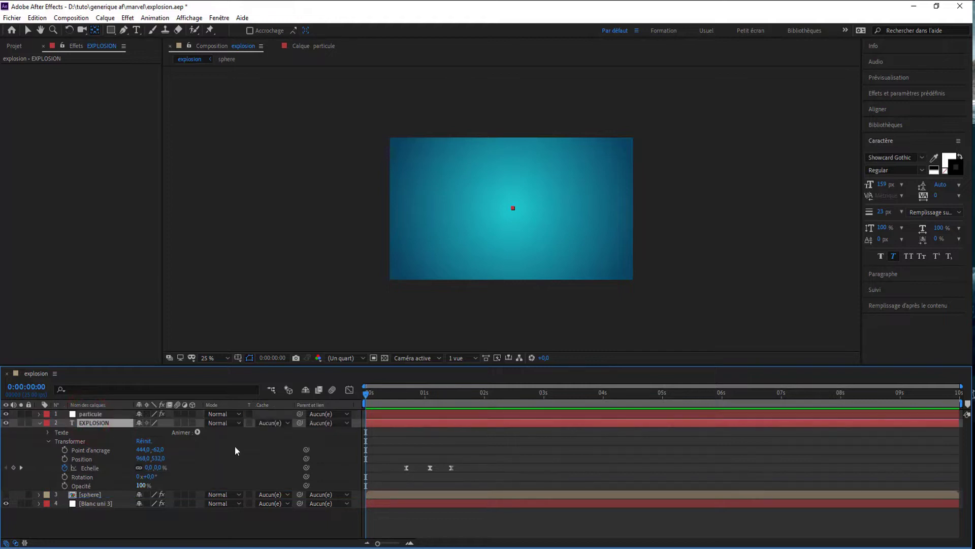
{"action": "key", "text": "space"}
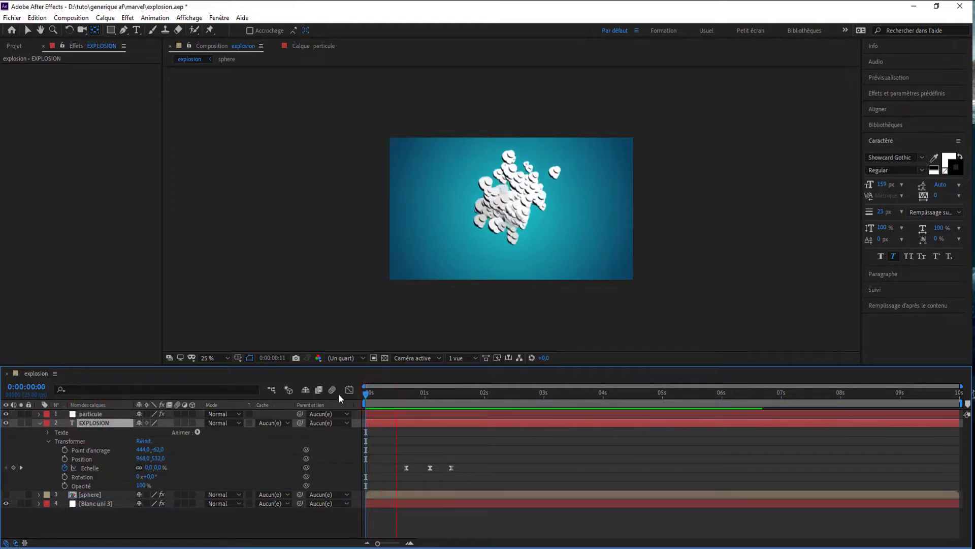
{"action": "left_click_drag", "start_coordinate": [399, 391], "coordinate": [357, 398]}
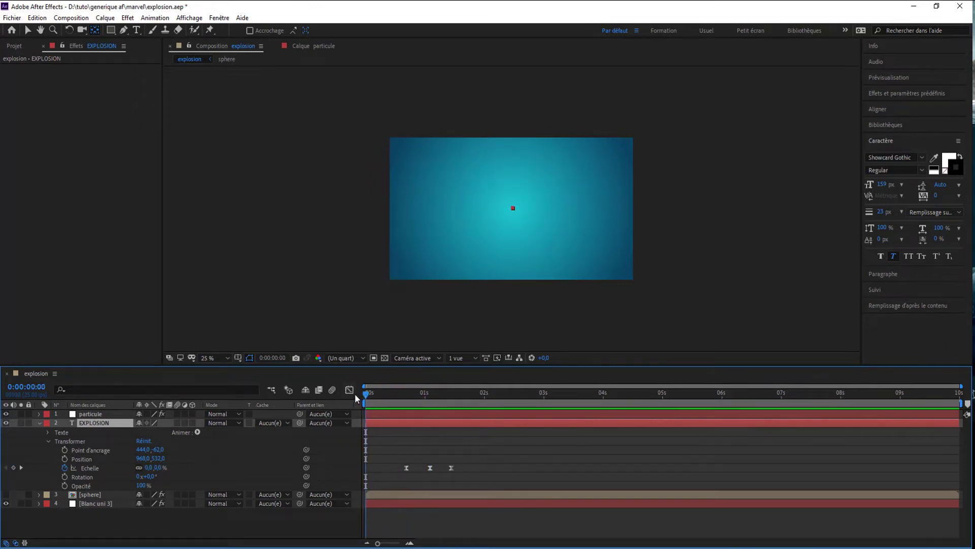